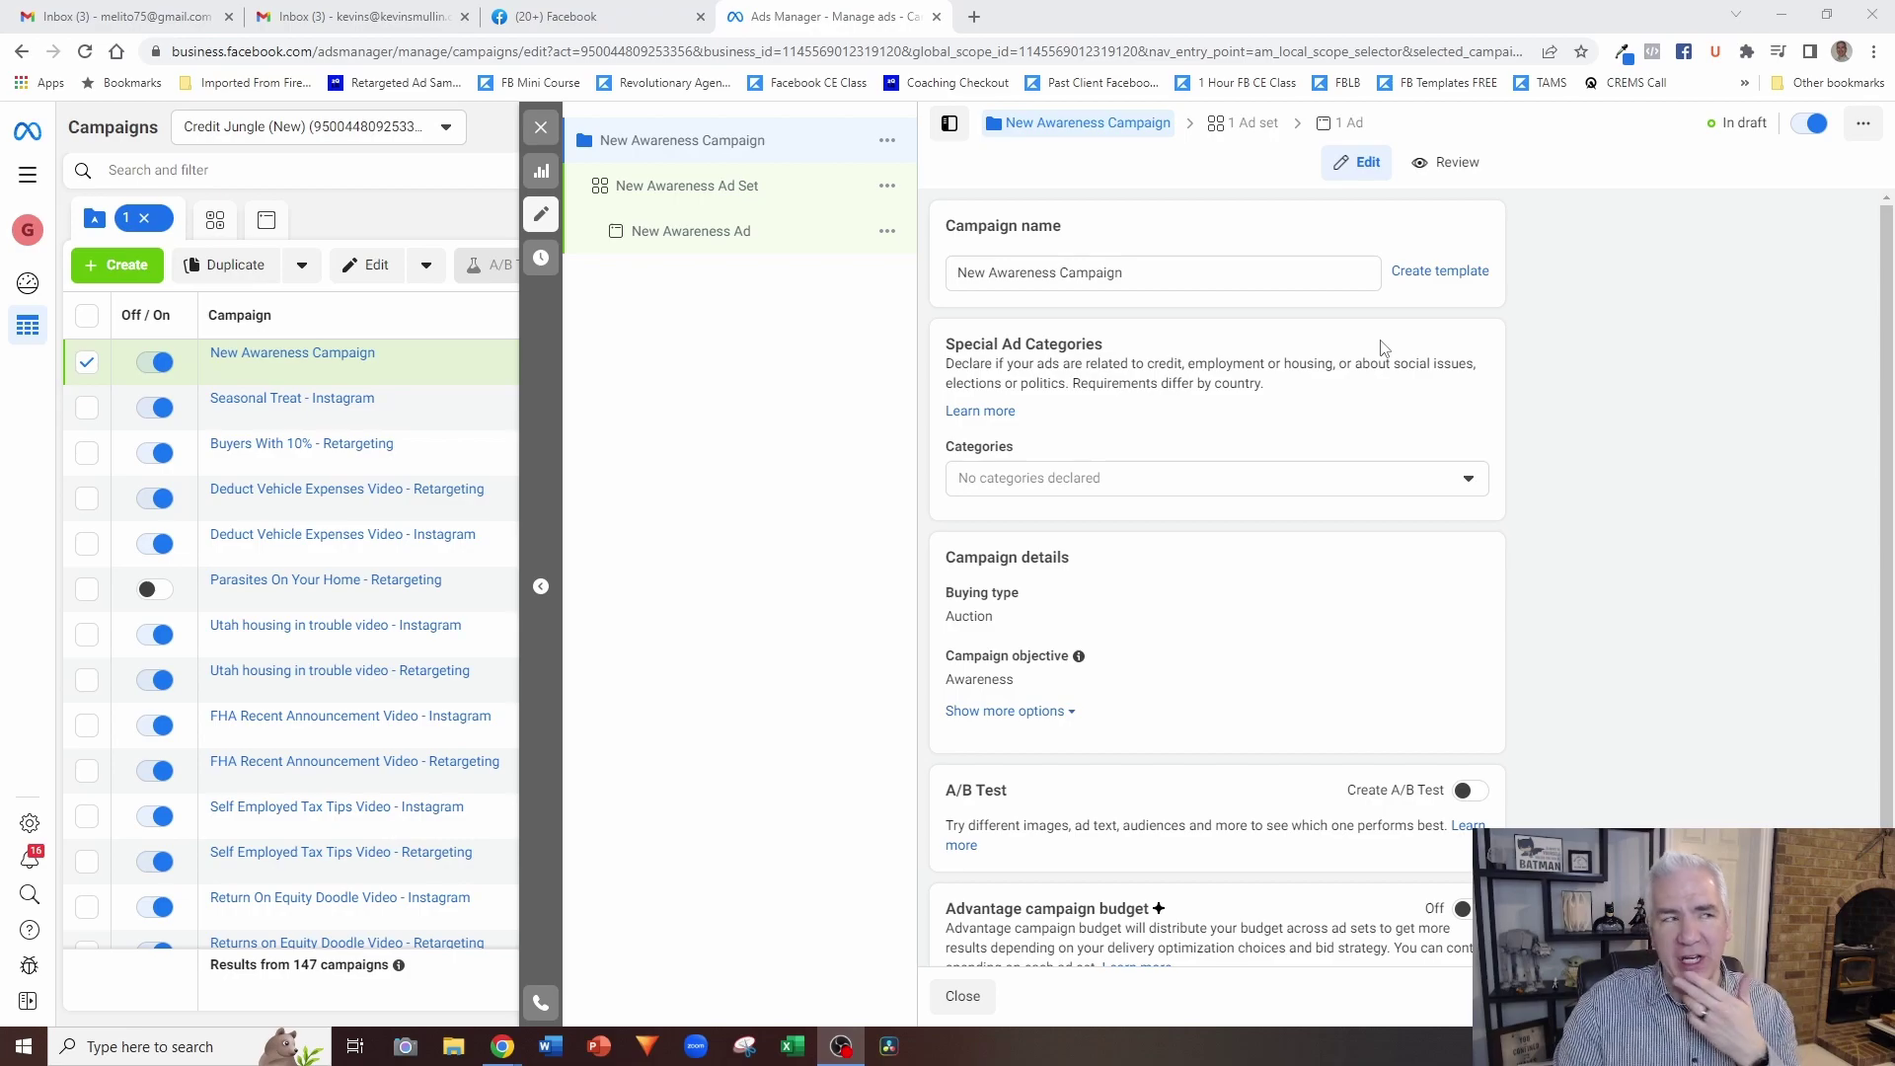
Step: Declare Housing as the special ad category for the New Awareness Campaign
{"action": "left_click", "coordinate": [1449, 484]}
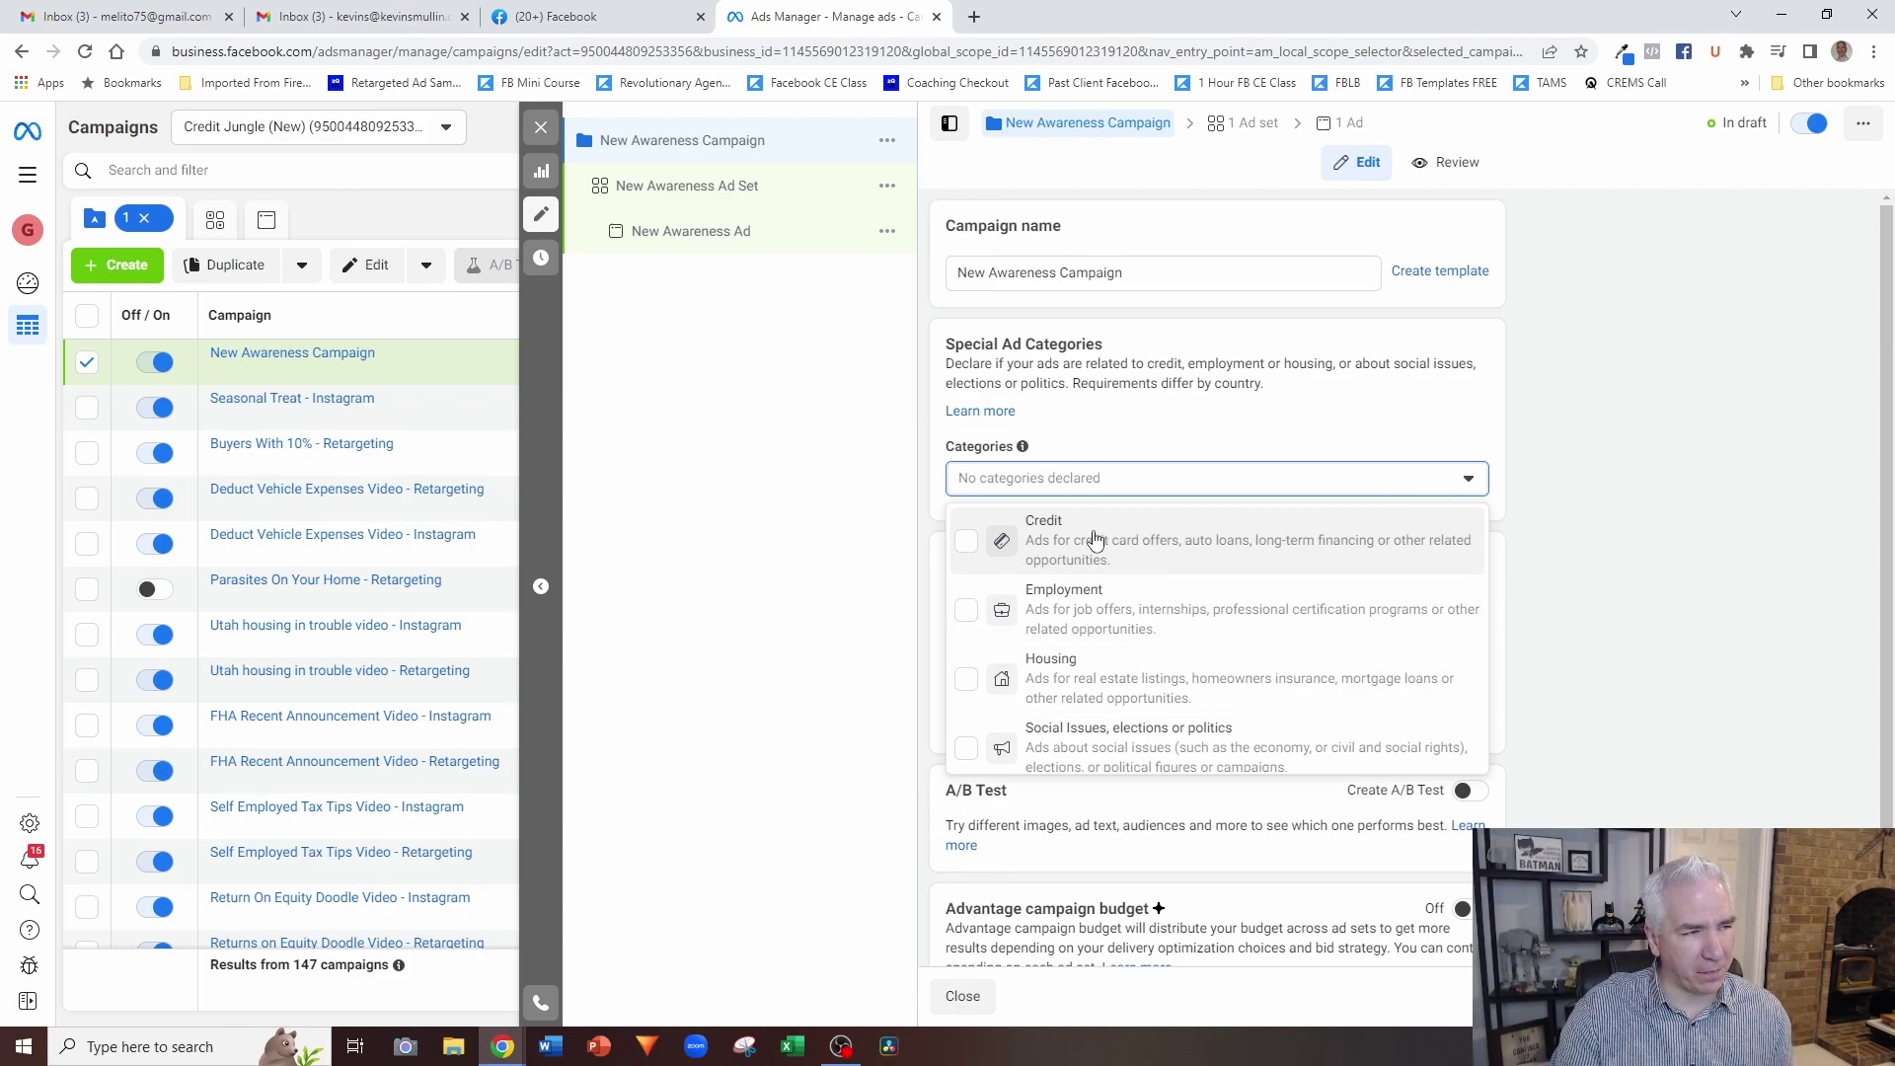
{"action": "left_click", "coordinate": [968, 542]}
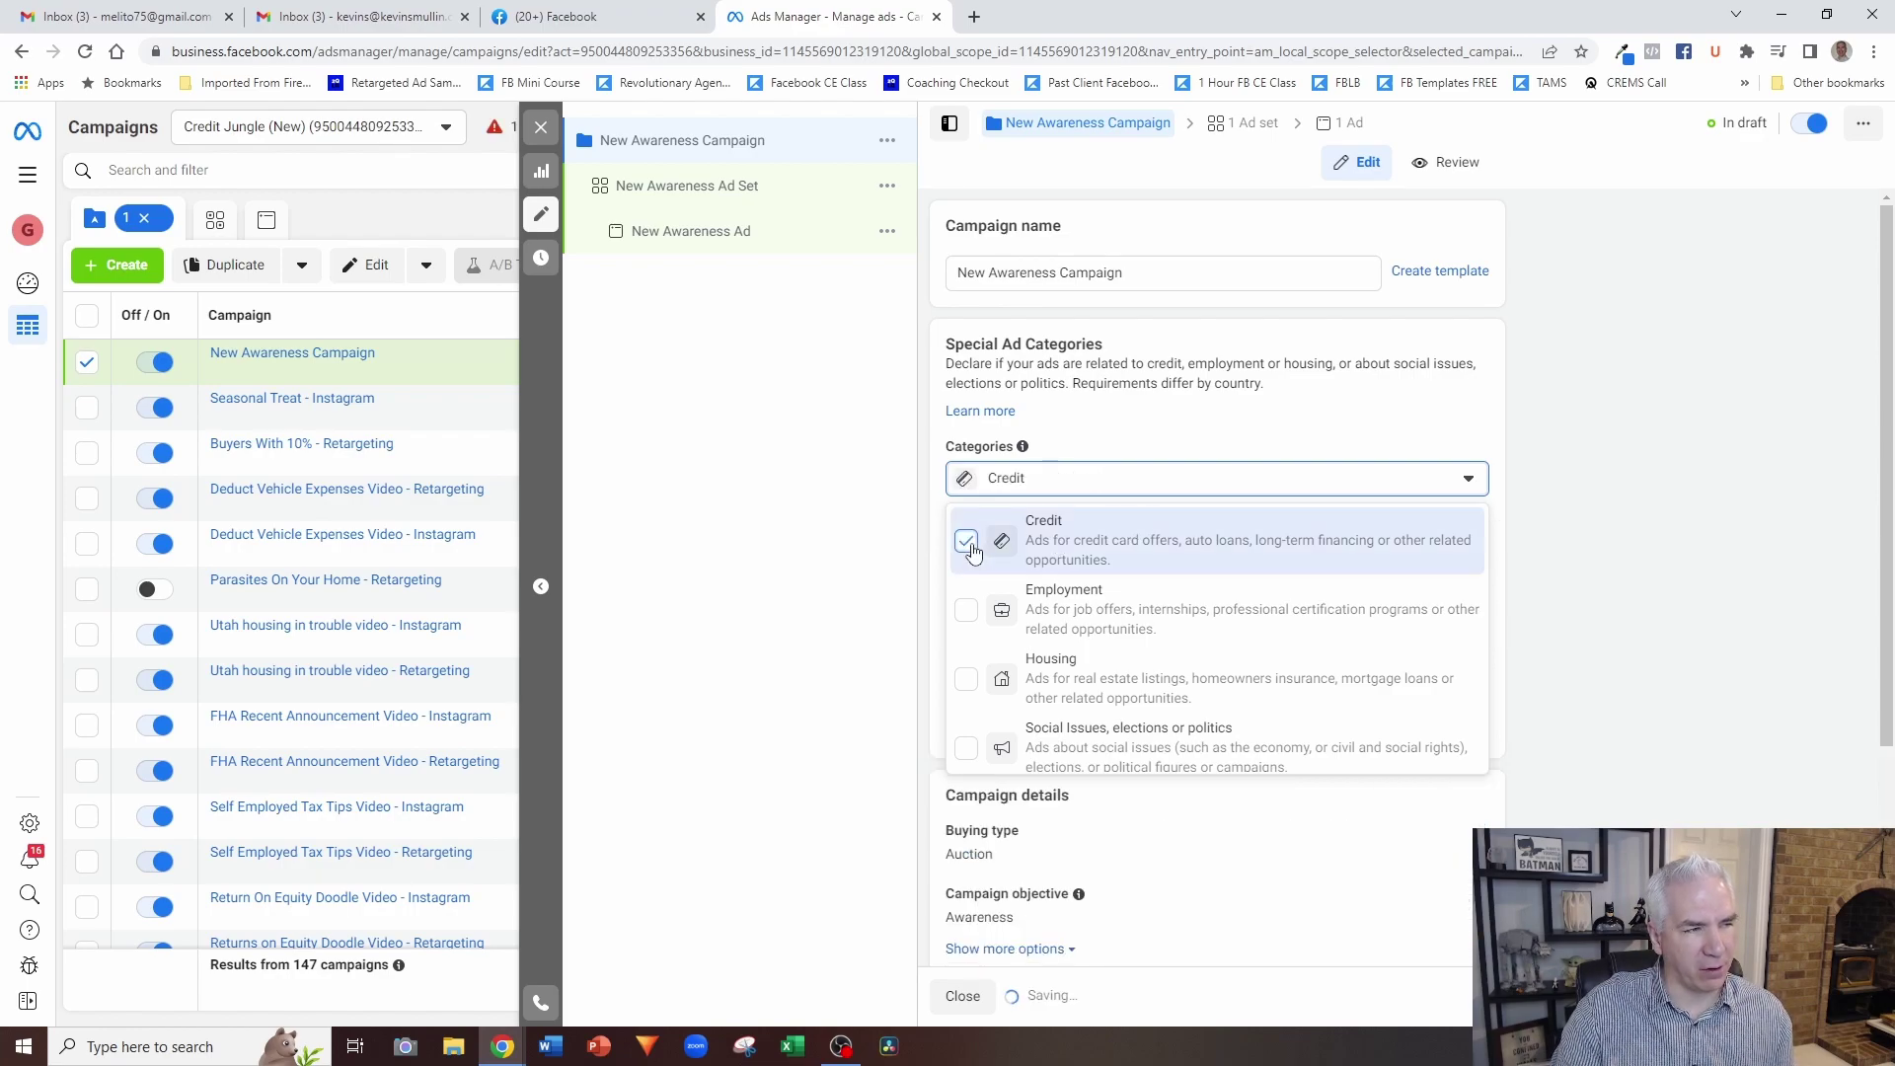
{"action": "left_click", "coordinate": [972, 551]}
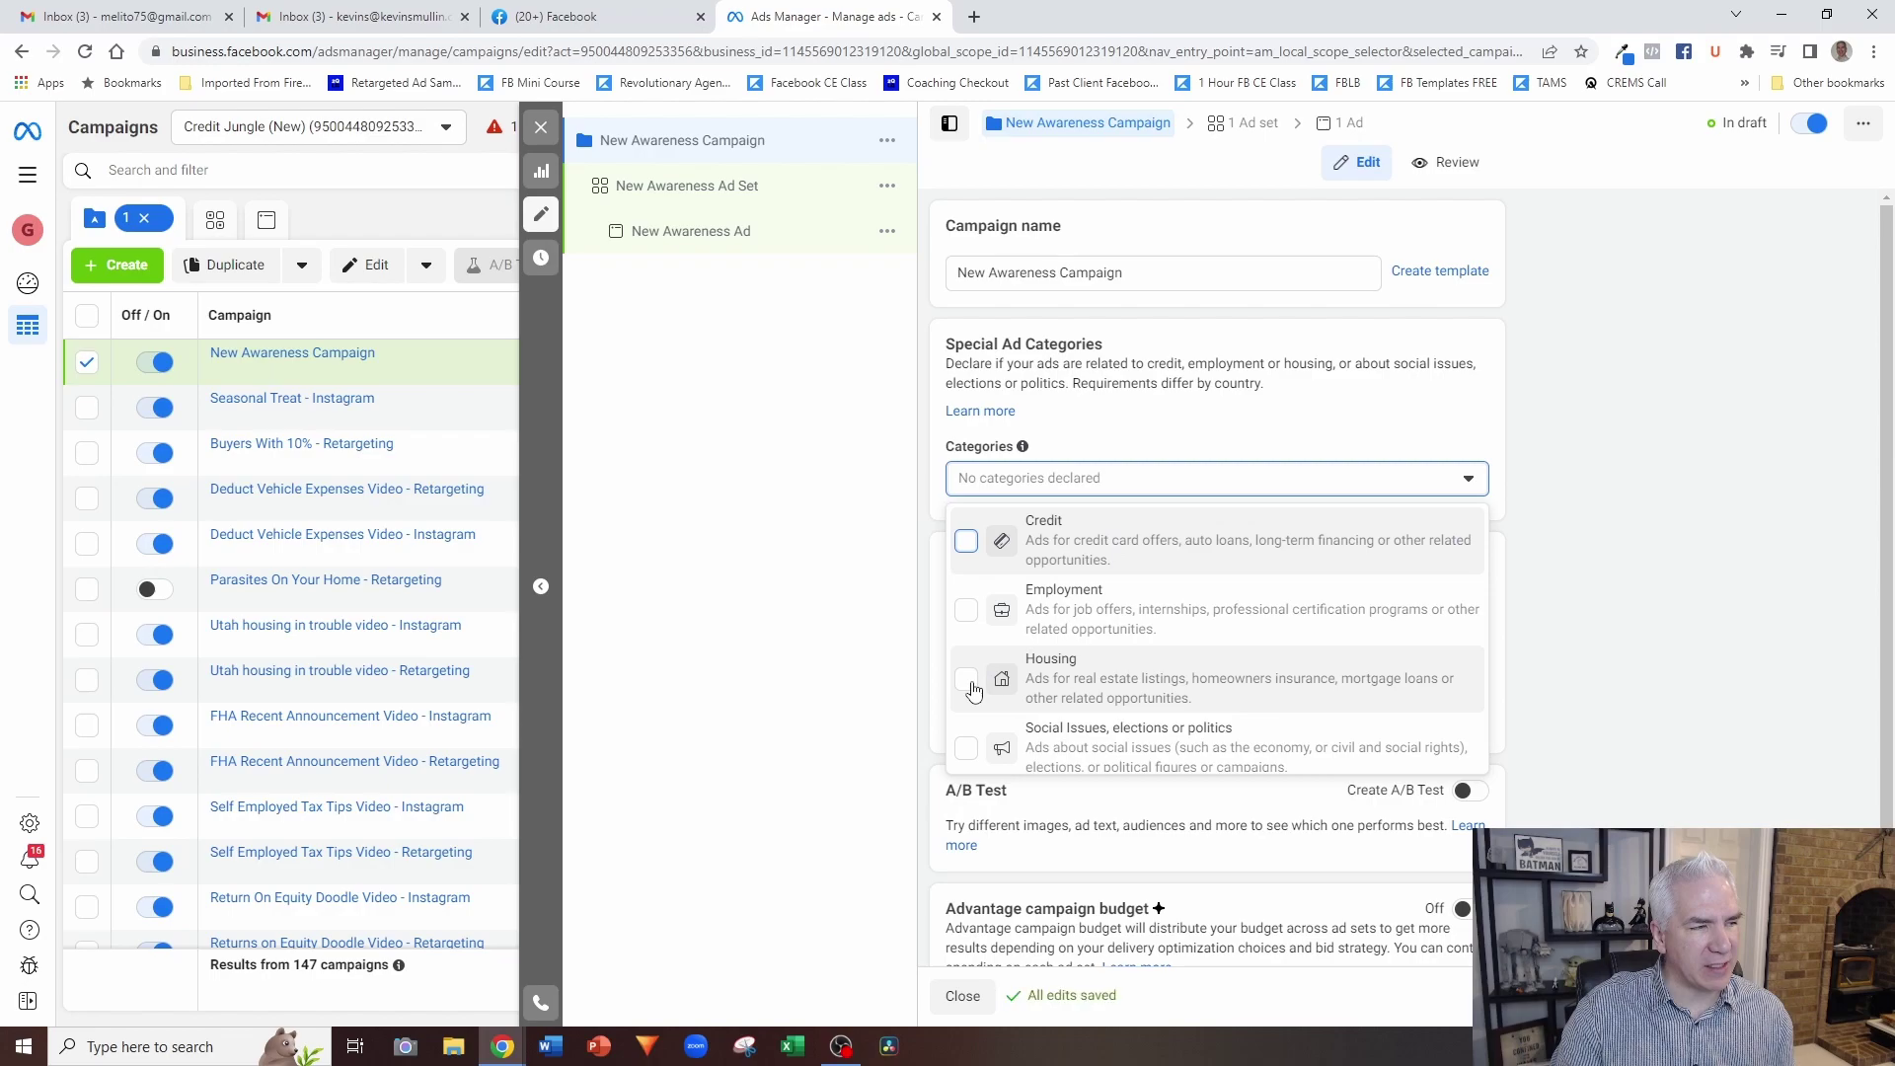
{"action": "left_click", "coordinate": [1031, 680]}
{"action": "left_click", "coordinate": [1683, 413]}
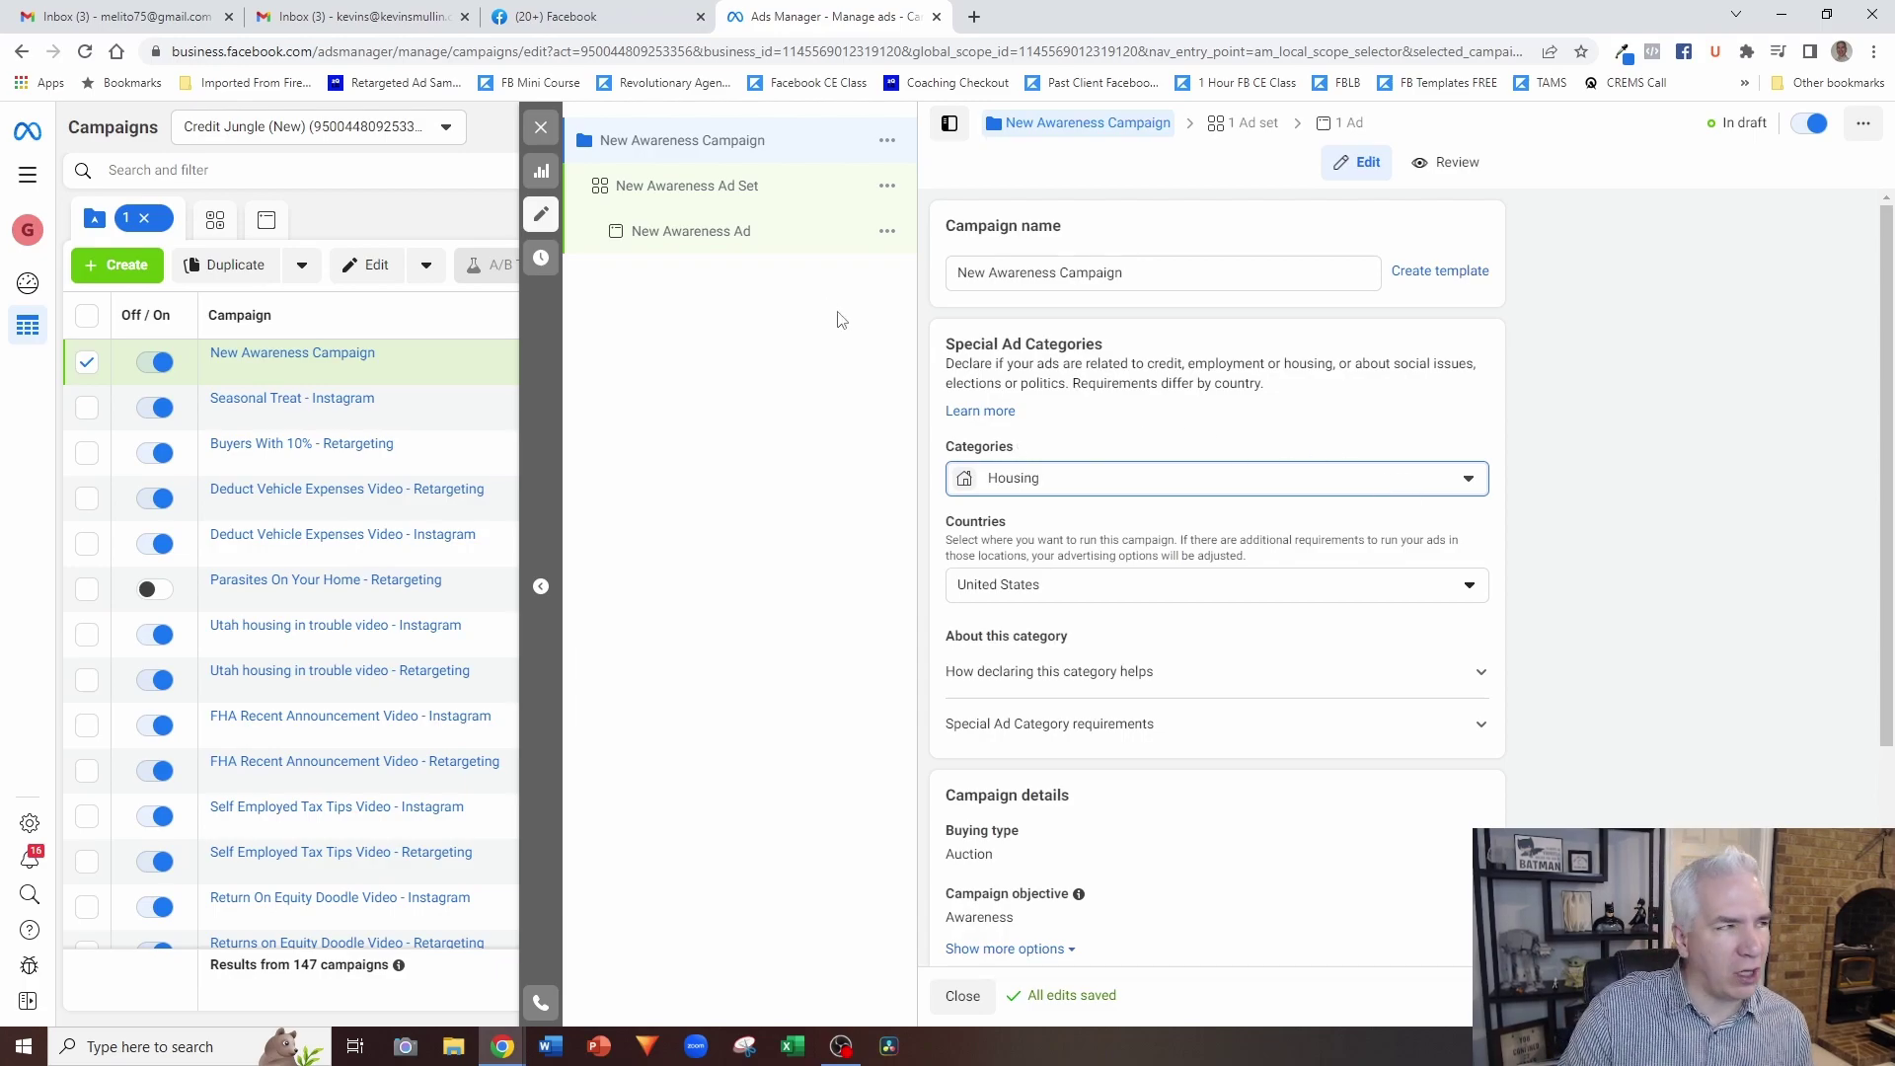
Step: Open the New Awareness Ad Set and examine the minimum age options in its audience settings
{"action": "left_click", "coordinate": [745, 205]}
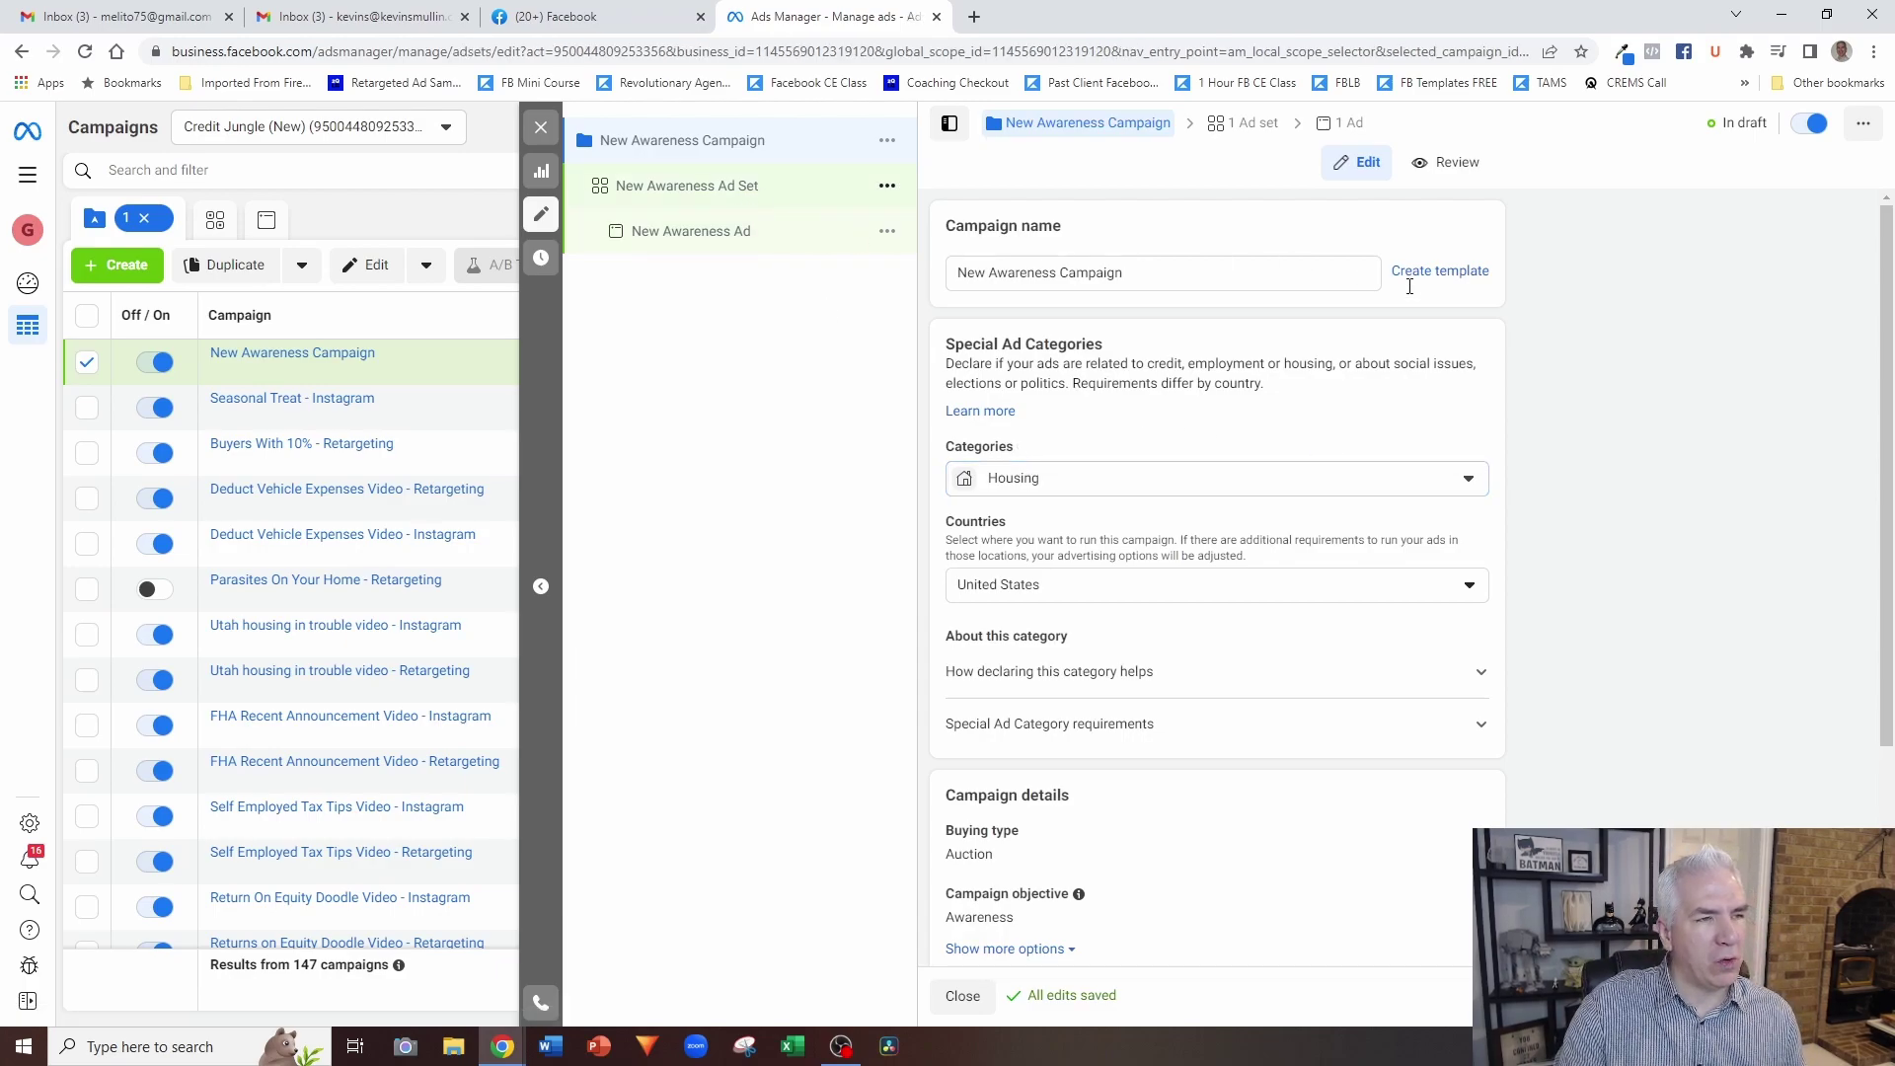
{"action": "scroll", "coordinate": [1398, 337], "scroll_direction": "down", "scroll_amount": 10}
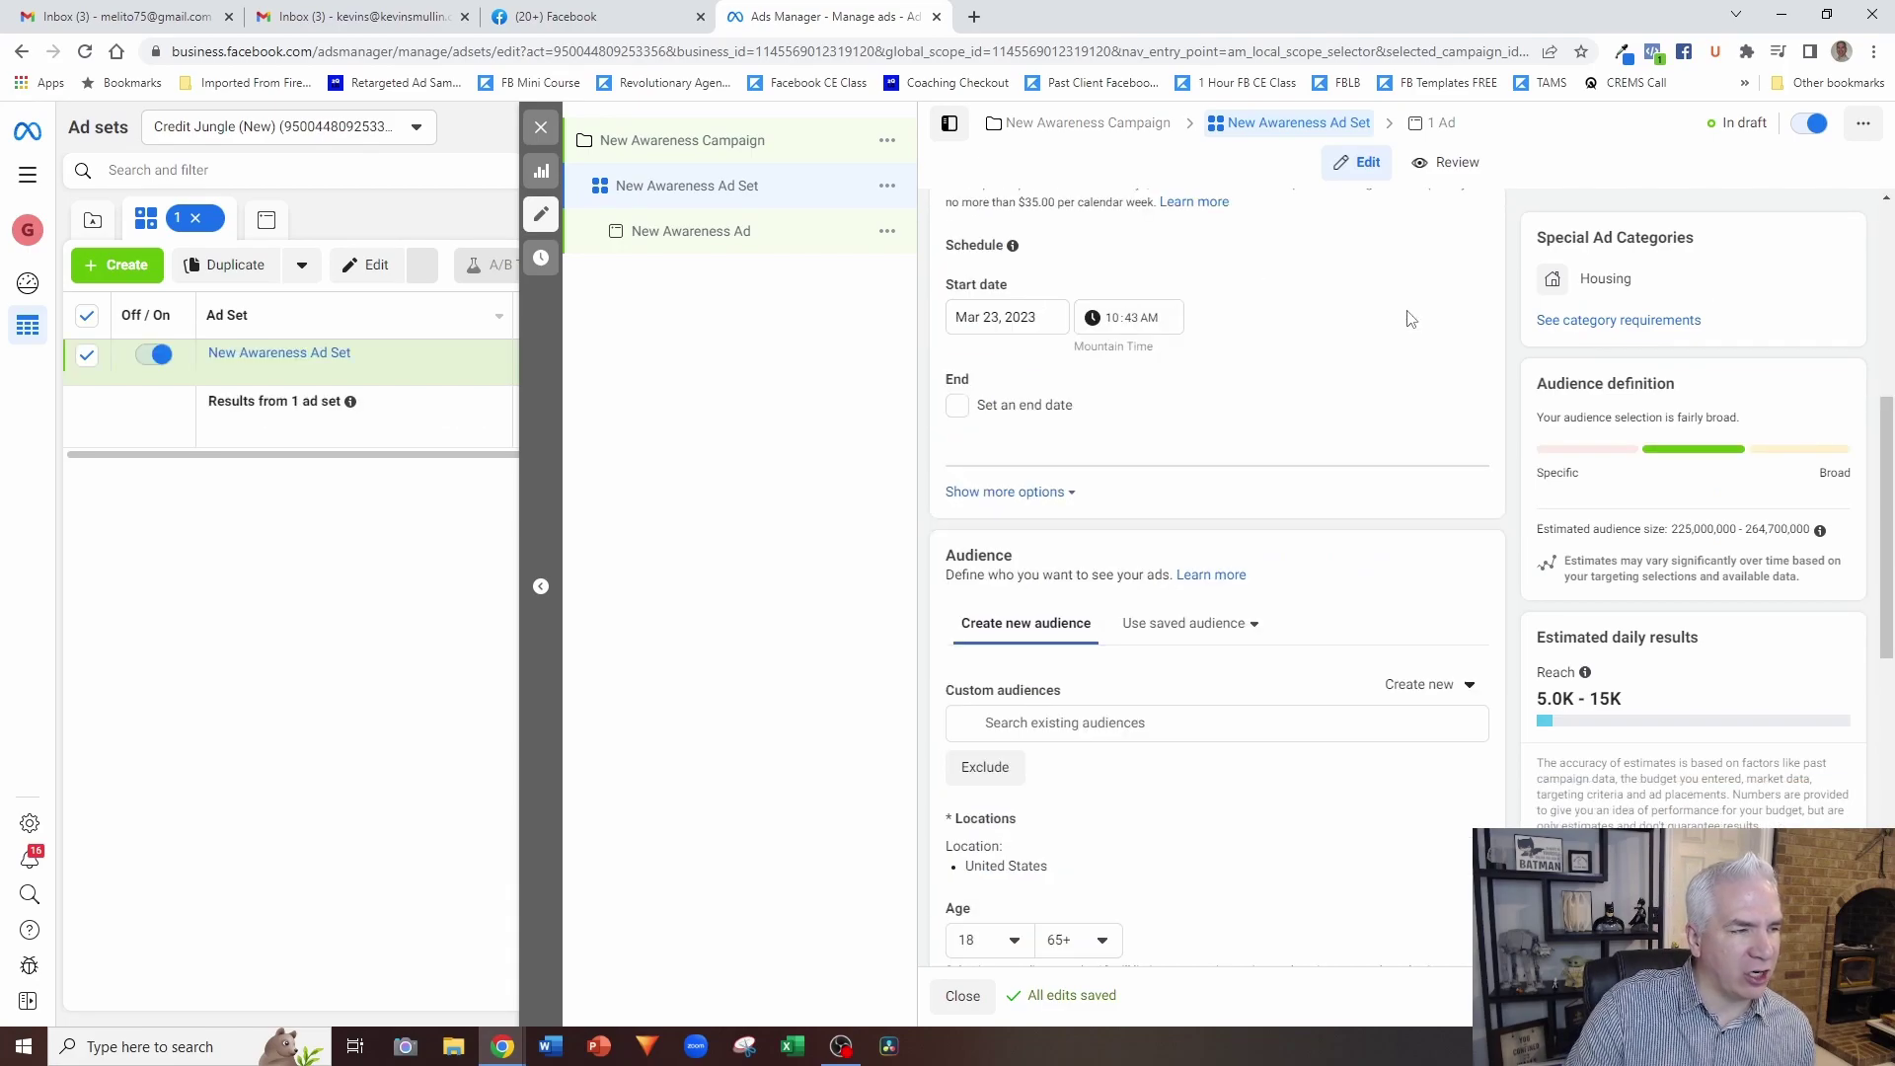
{"action": "scroll", "coordinate": [1409, 319], "scroll_direction": "up", "scroll_amount": 3}
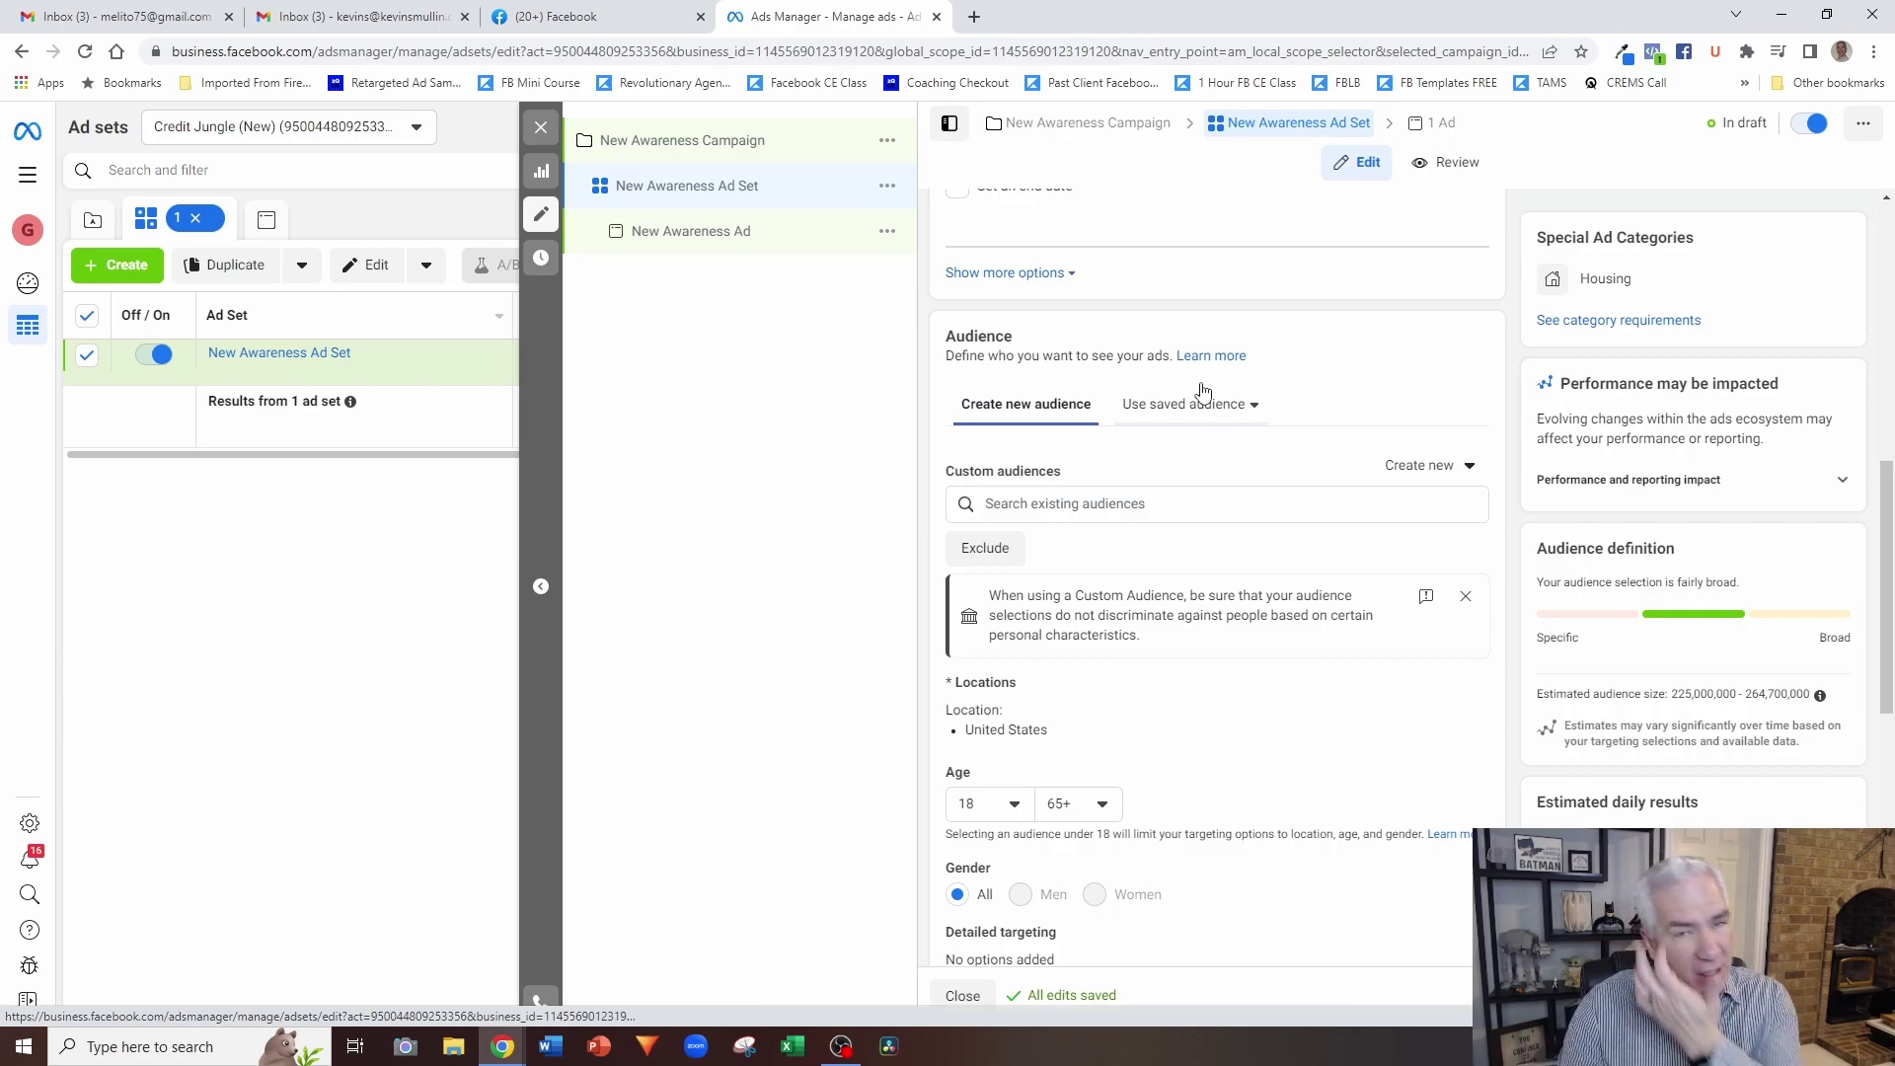
{"action": "scroll", "coordinate": [1219, 415], "scroll_direction": "down", "scroll_amount": 2}
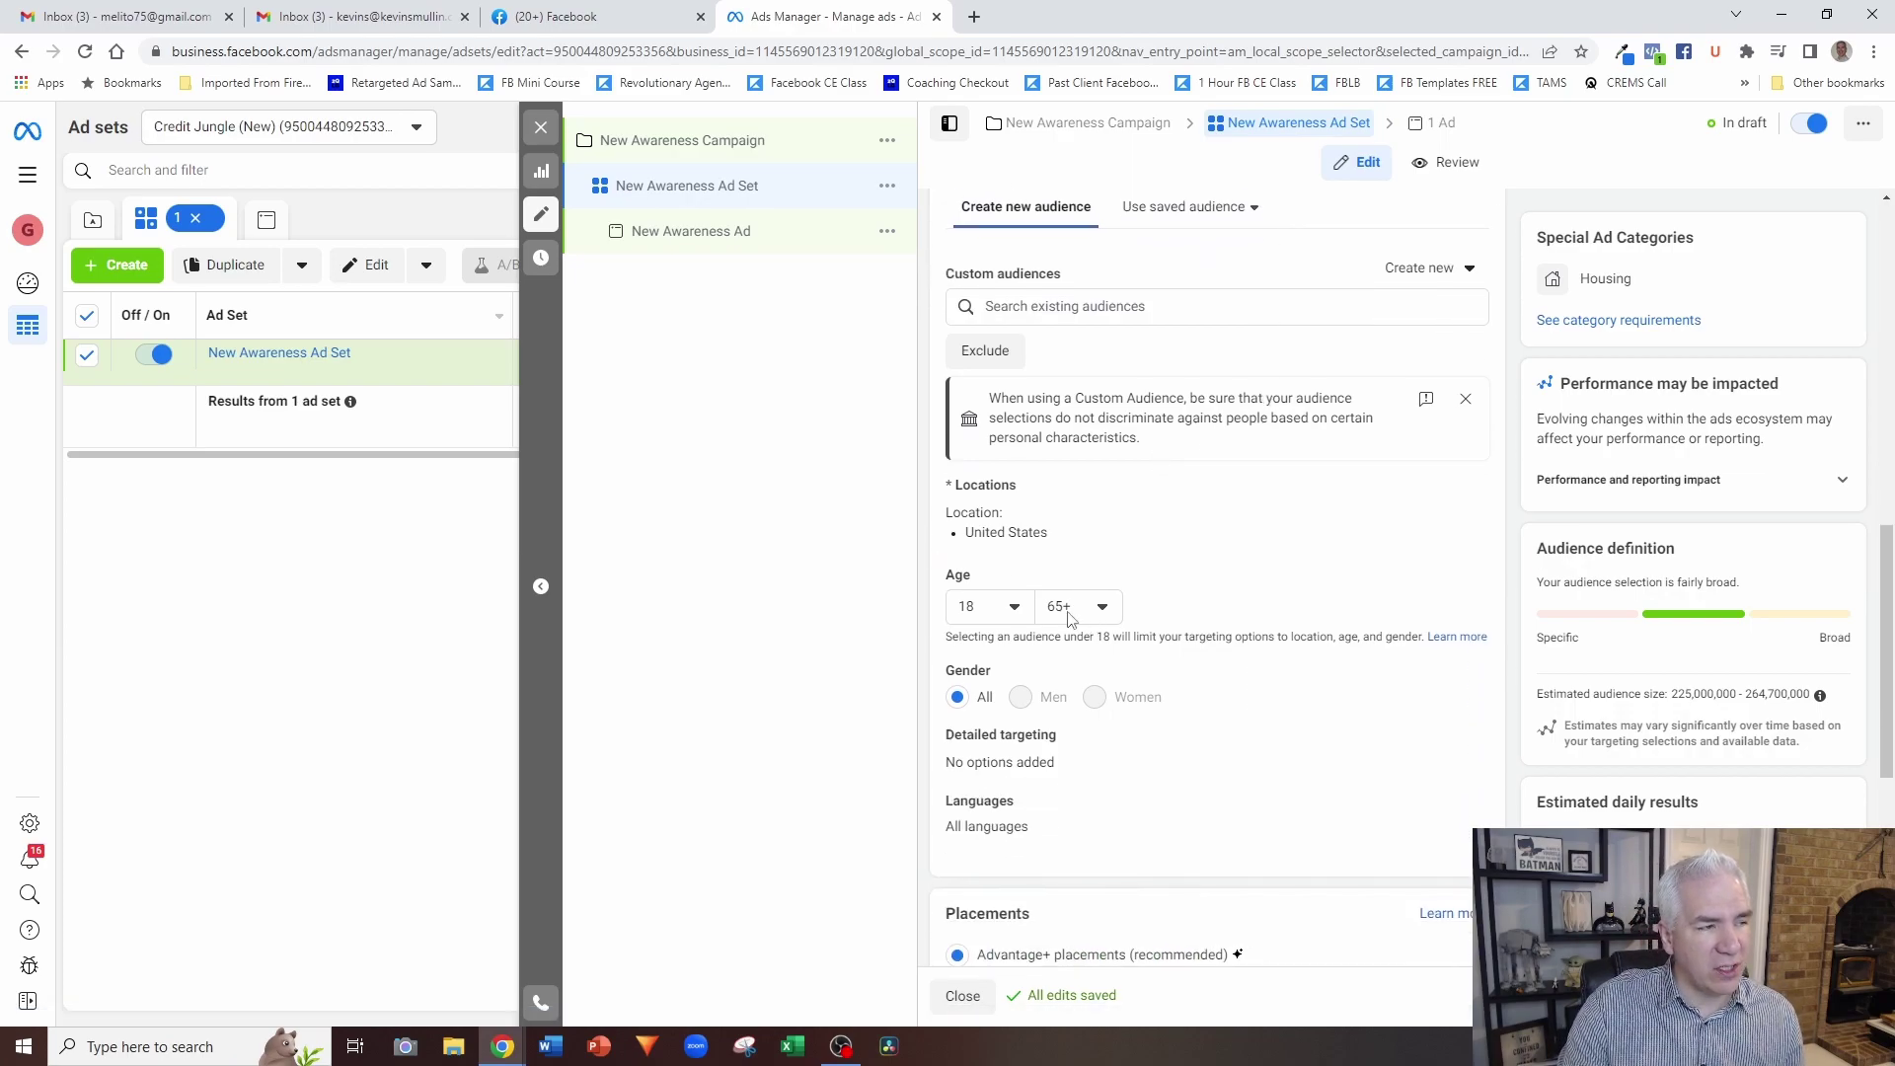
{"action": "left_click", "coordinate": [984, 612]}
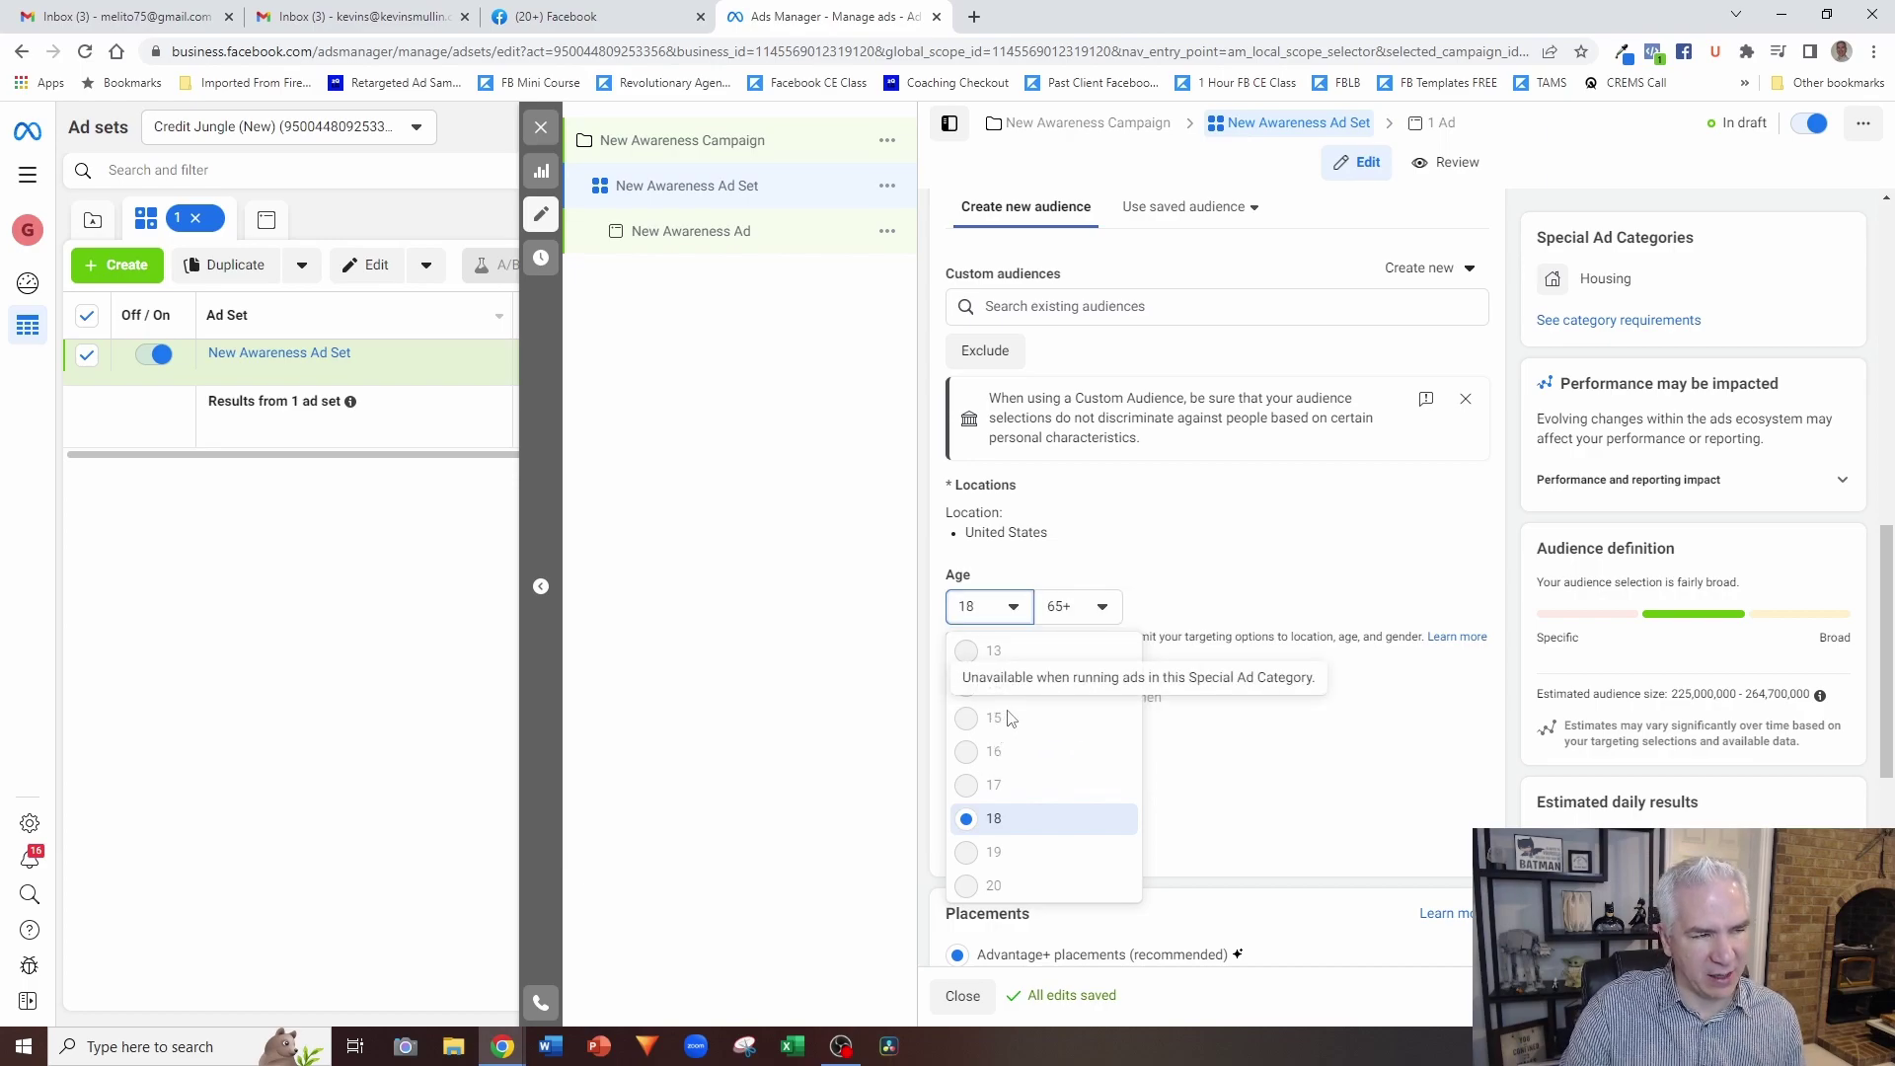
{"action": "left_click", "coordinate": [1347, 515]}
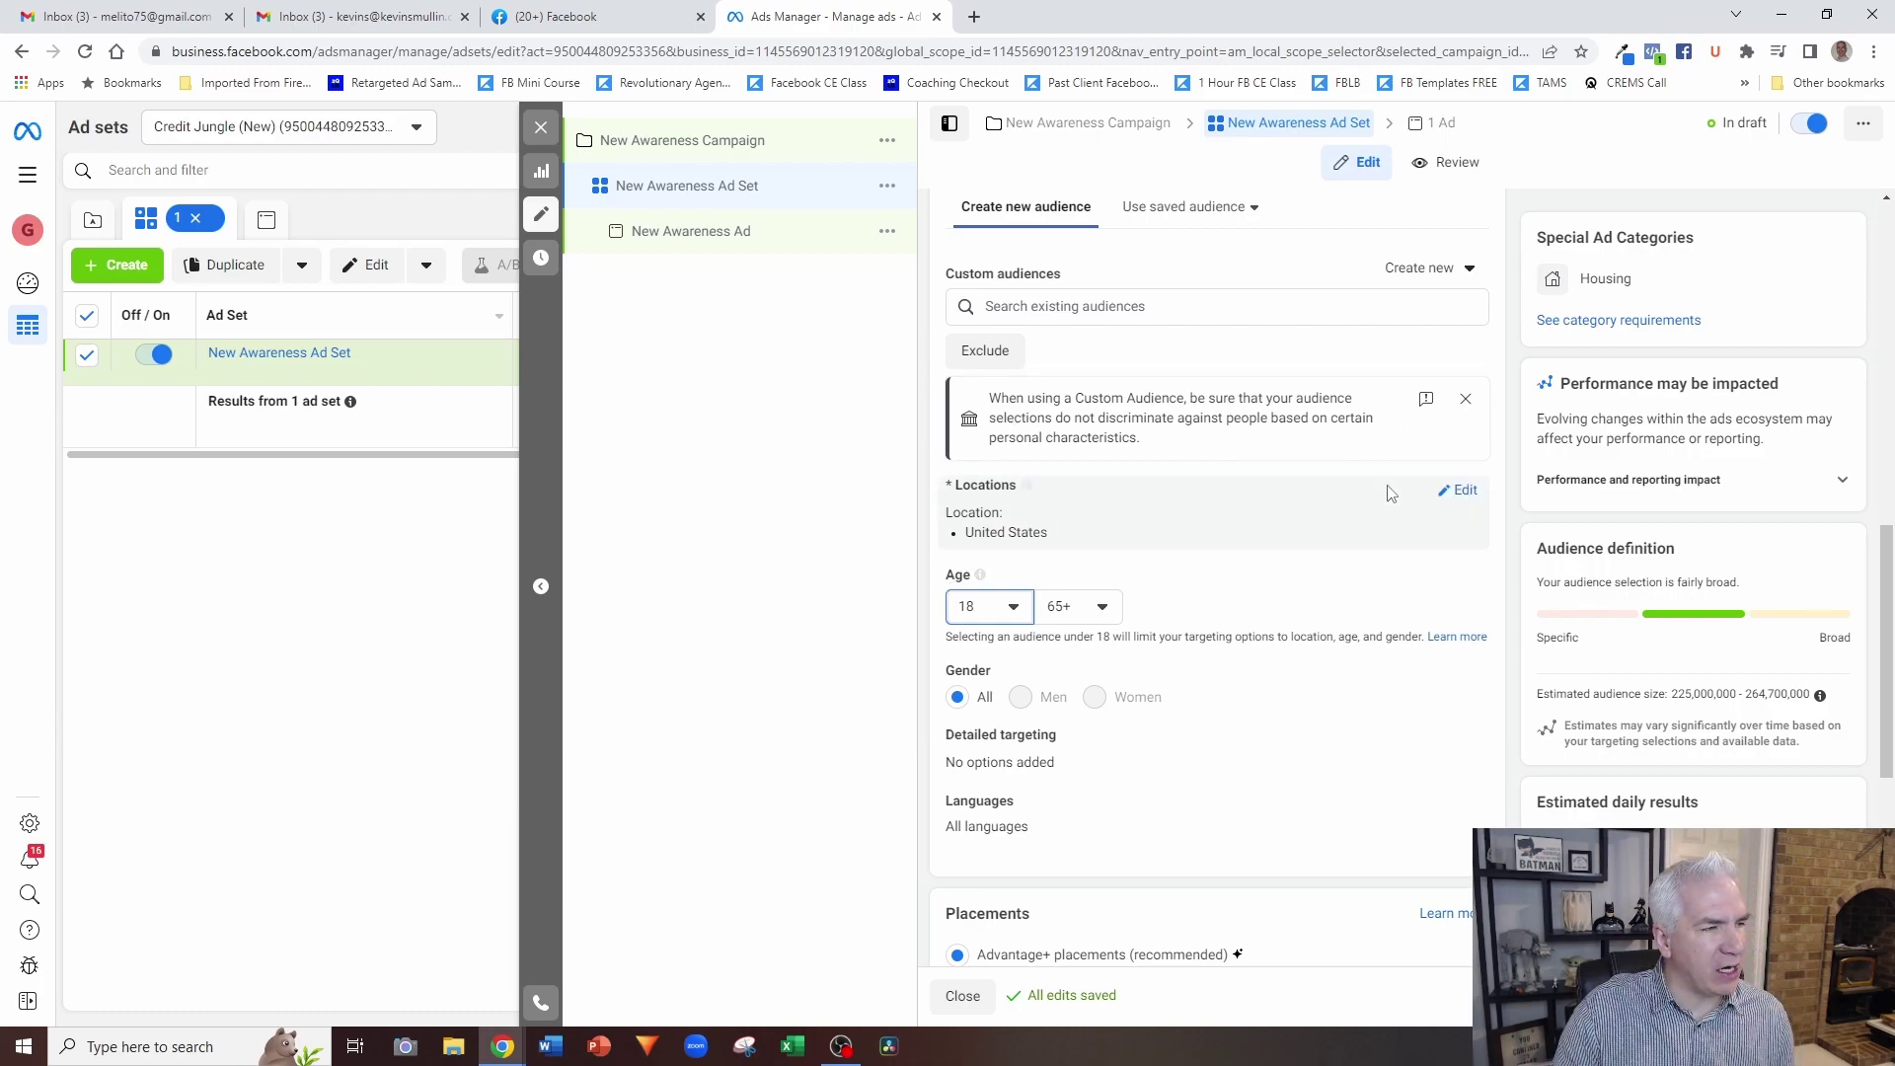
Step: Set the ad set's audience location to the city of Logan, Utah, United States
{"action": "left_click", "coordinate": [1457, 490]}
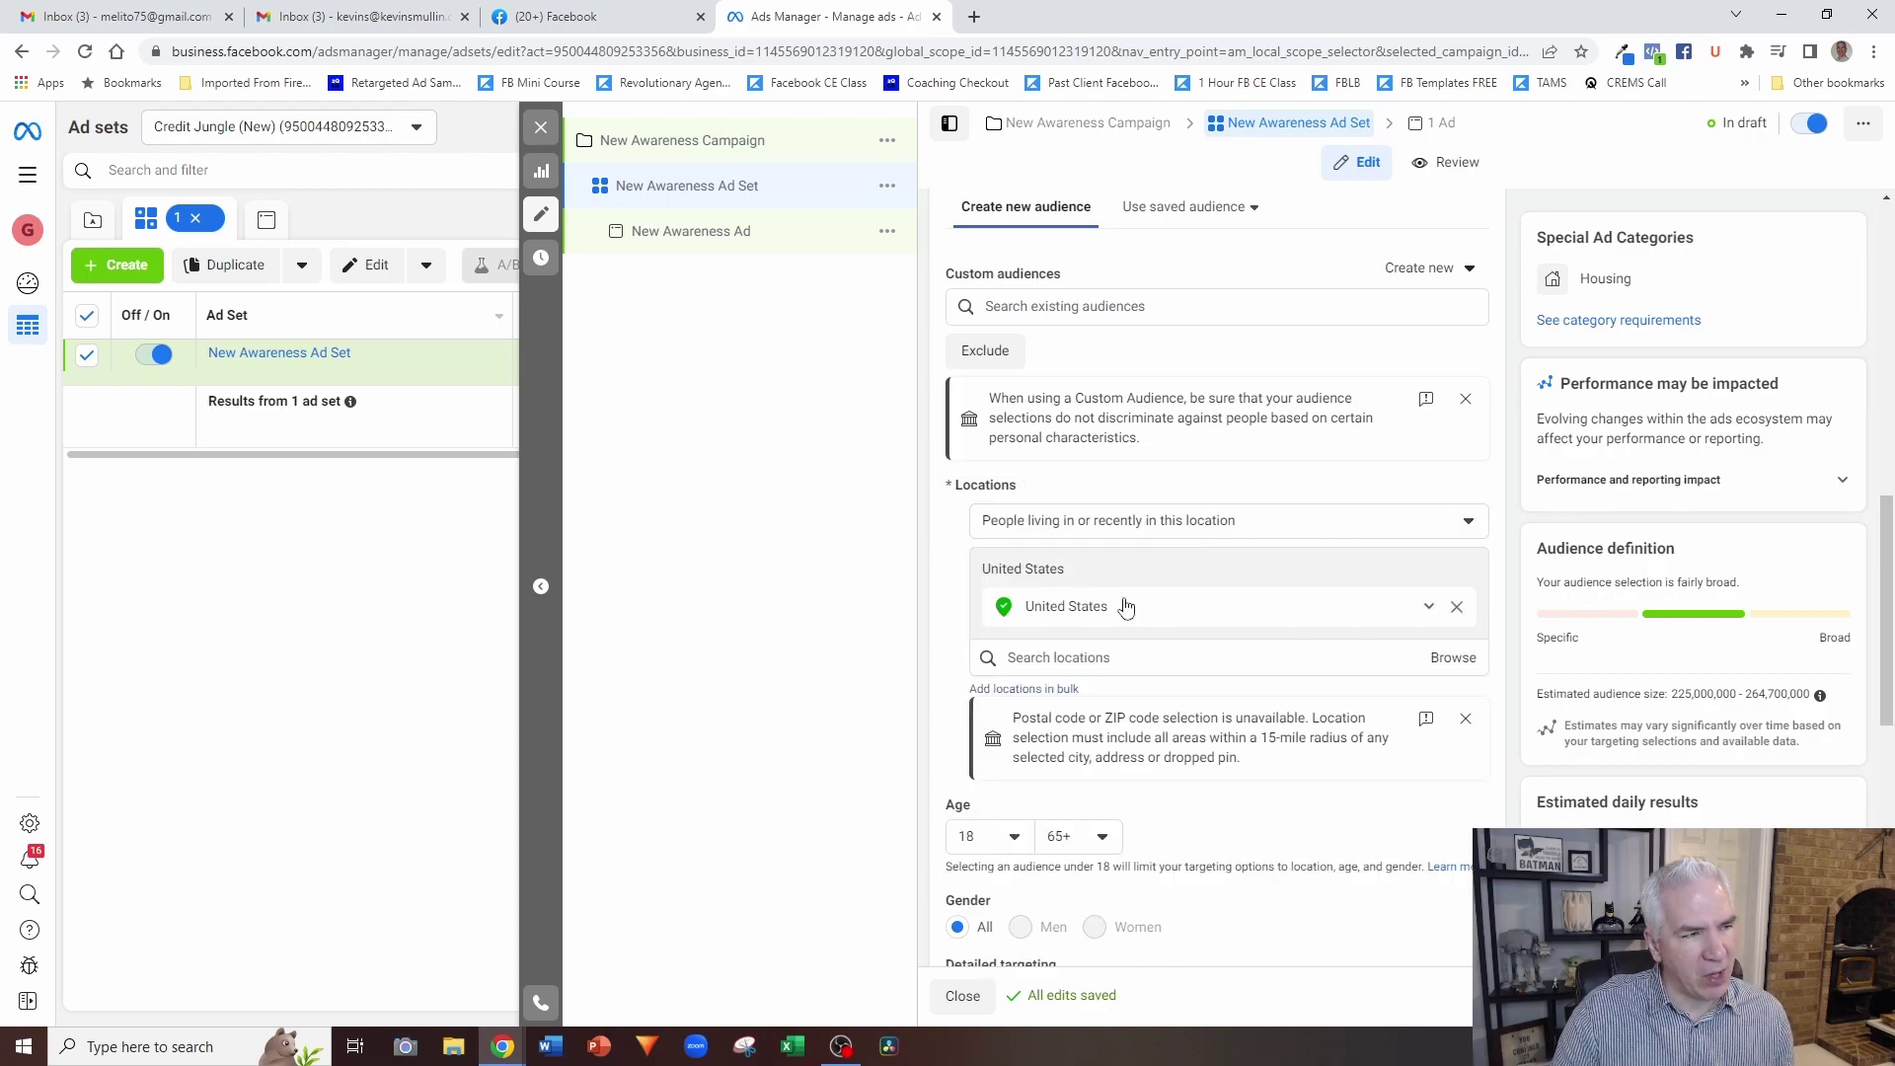
{"action": "left_click", "coordinate": [1089, 656]}
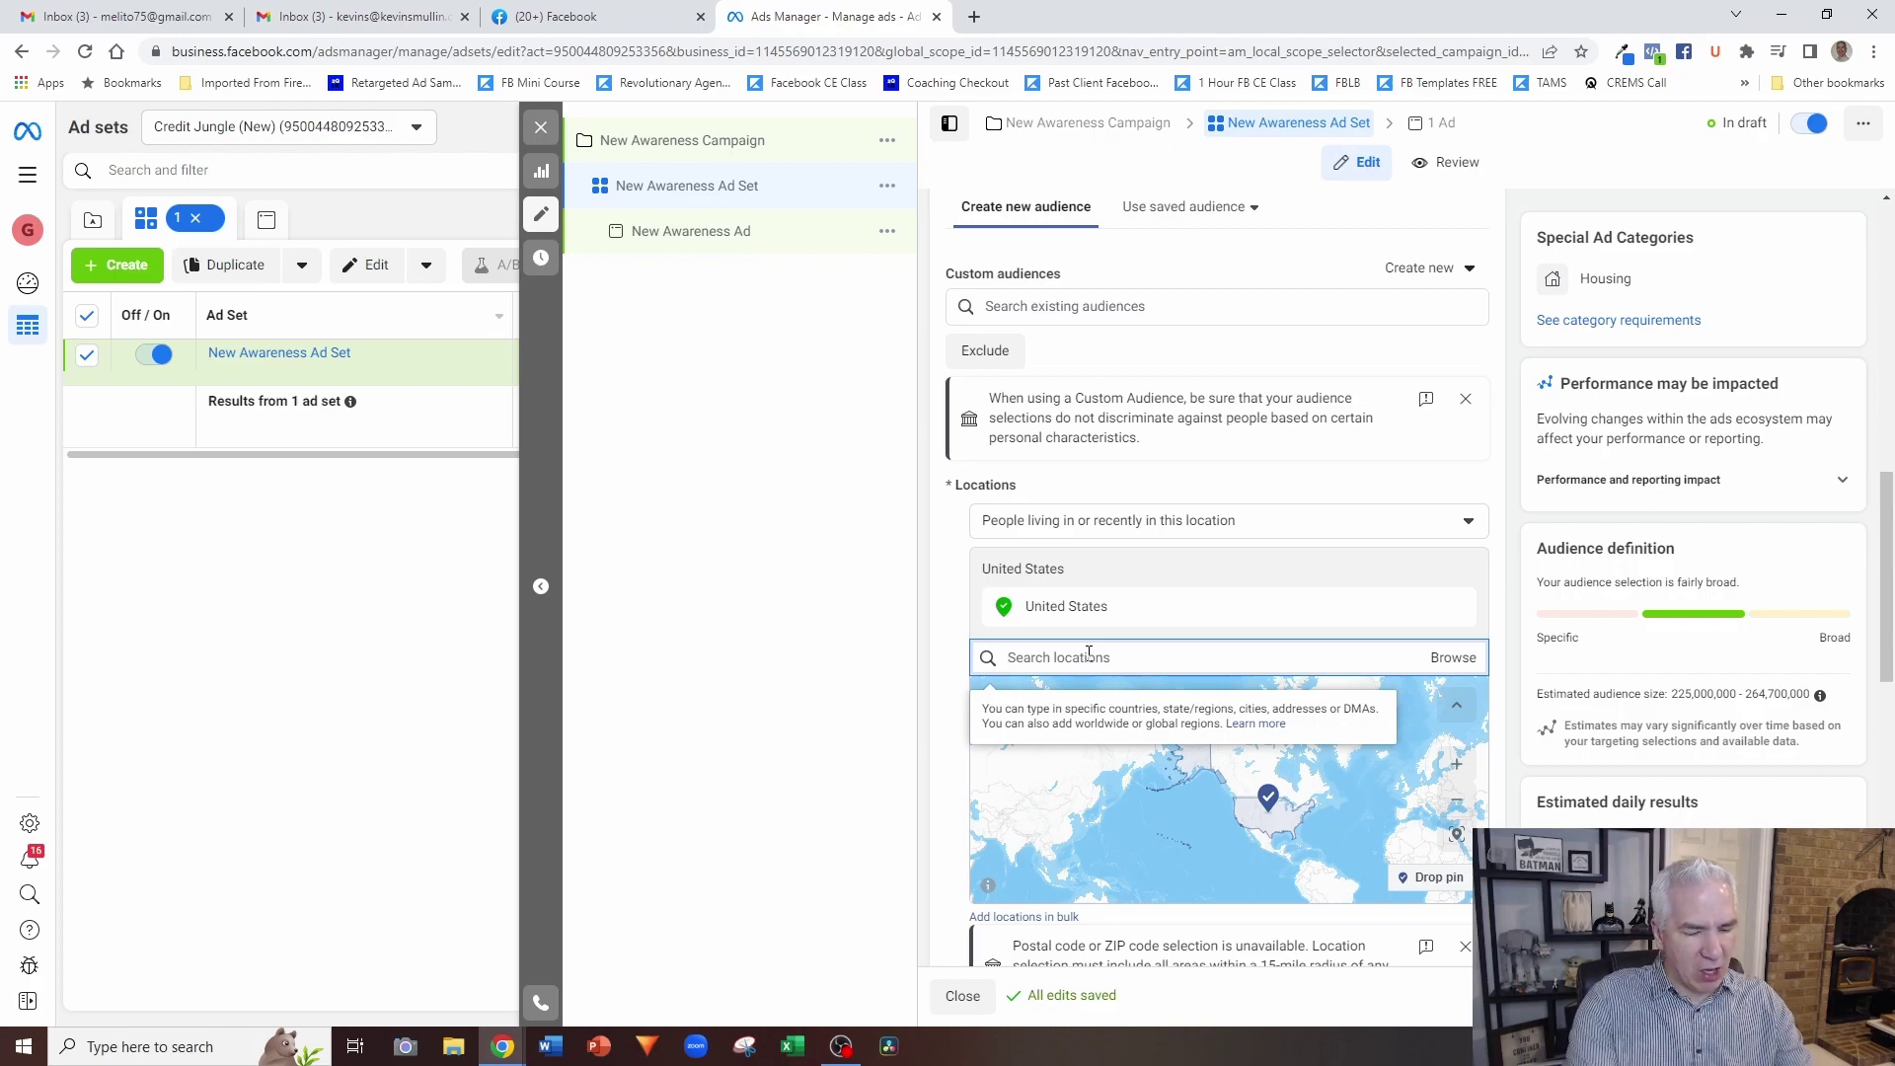
{"action": "left_click", "coordinate": [1089, 656]}
{"action": "type", "text": "logan"}
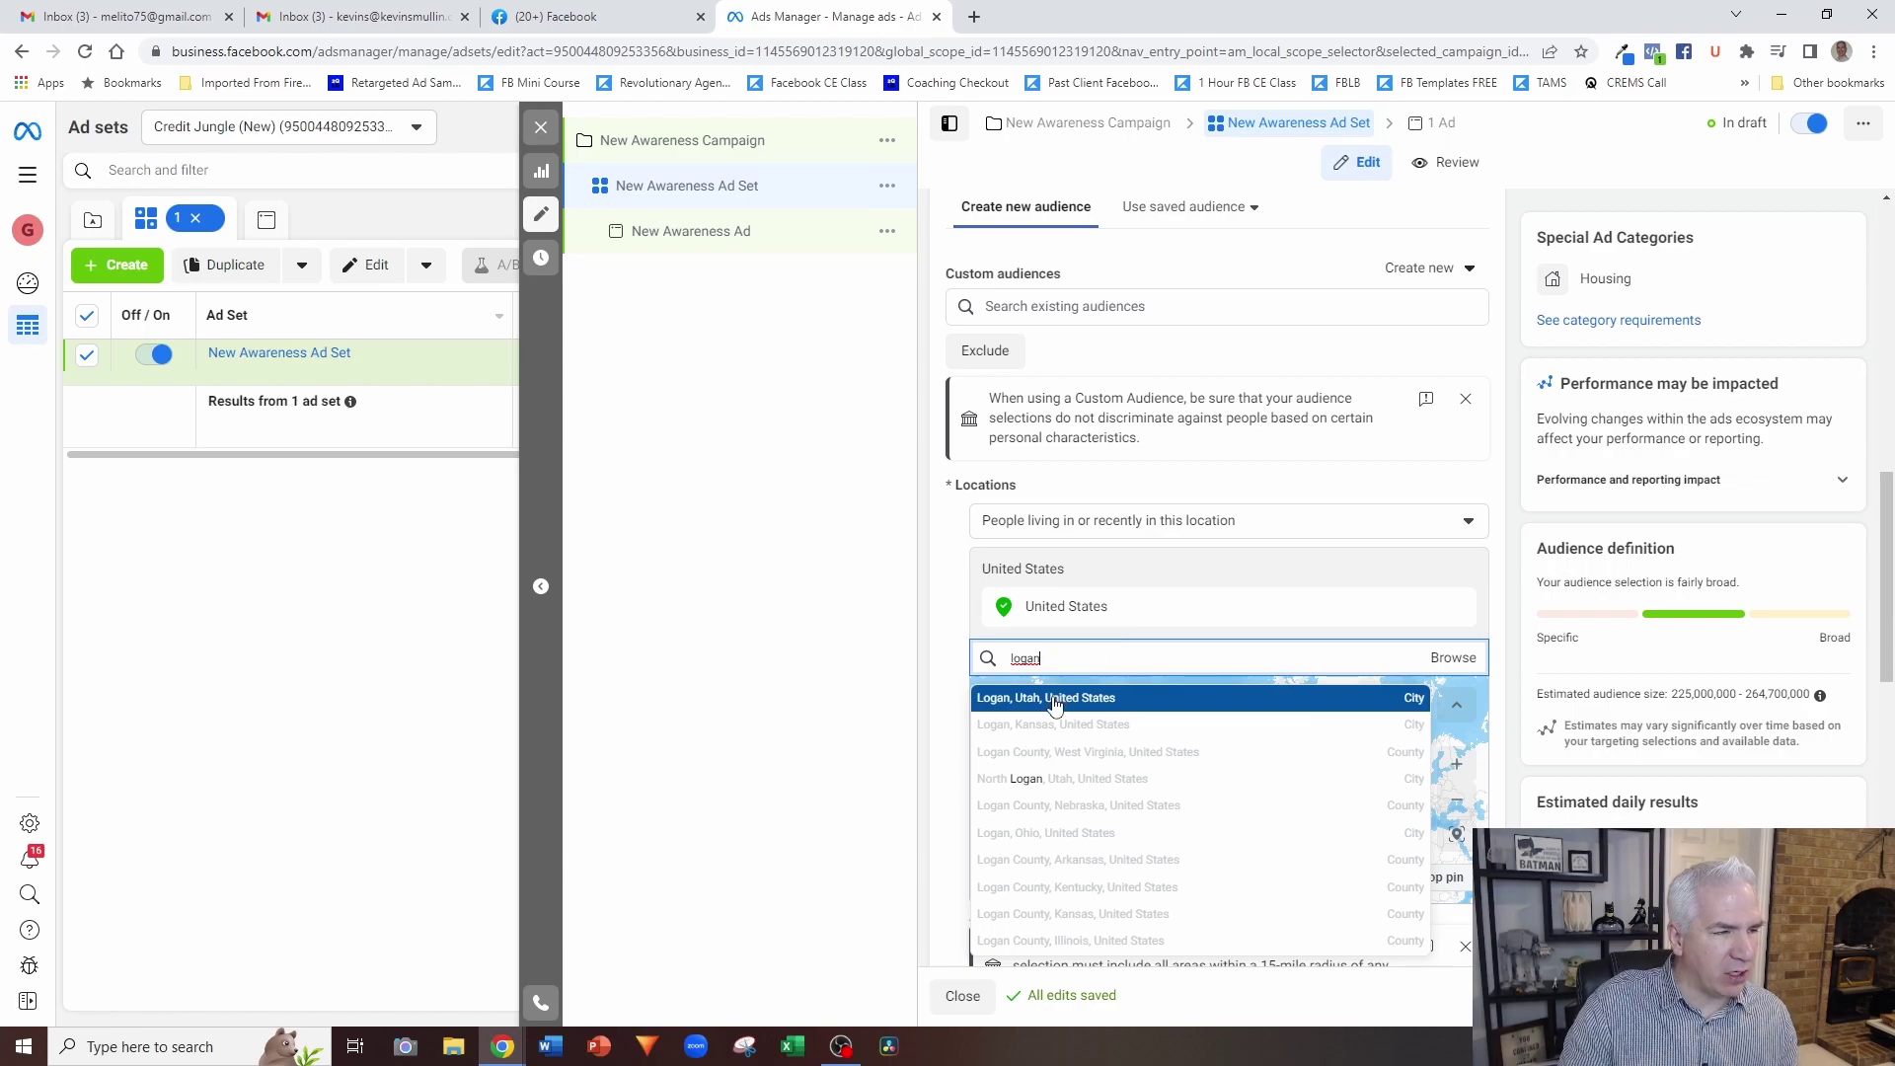
{"action": "left_click", "coordinate": [1054, 700]}
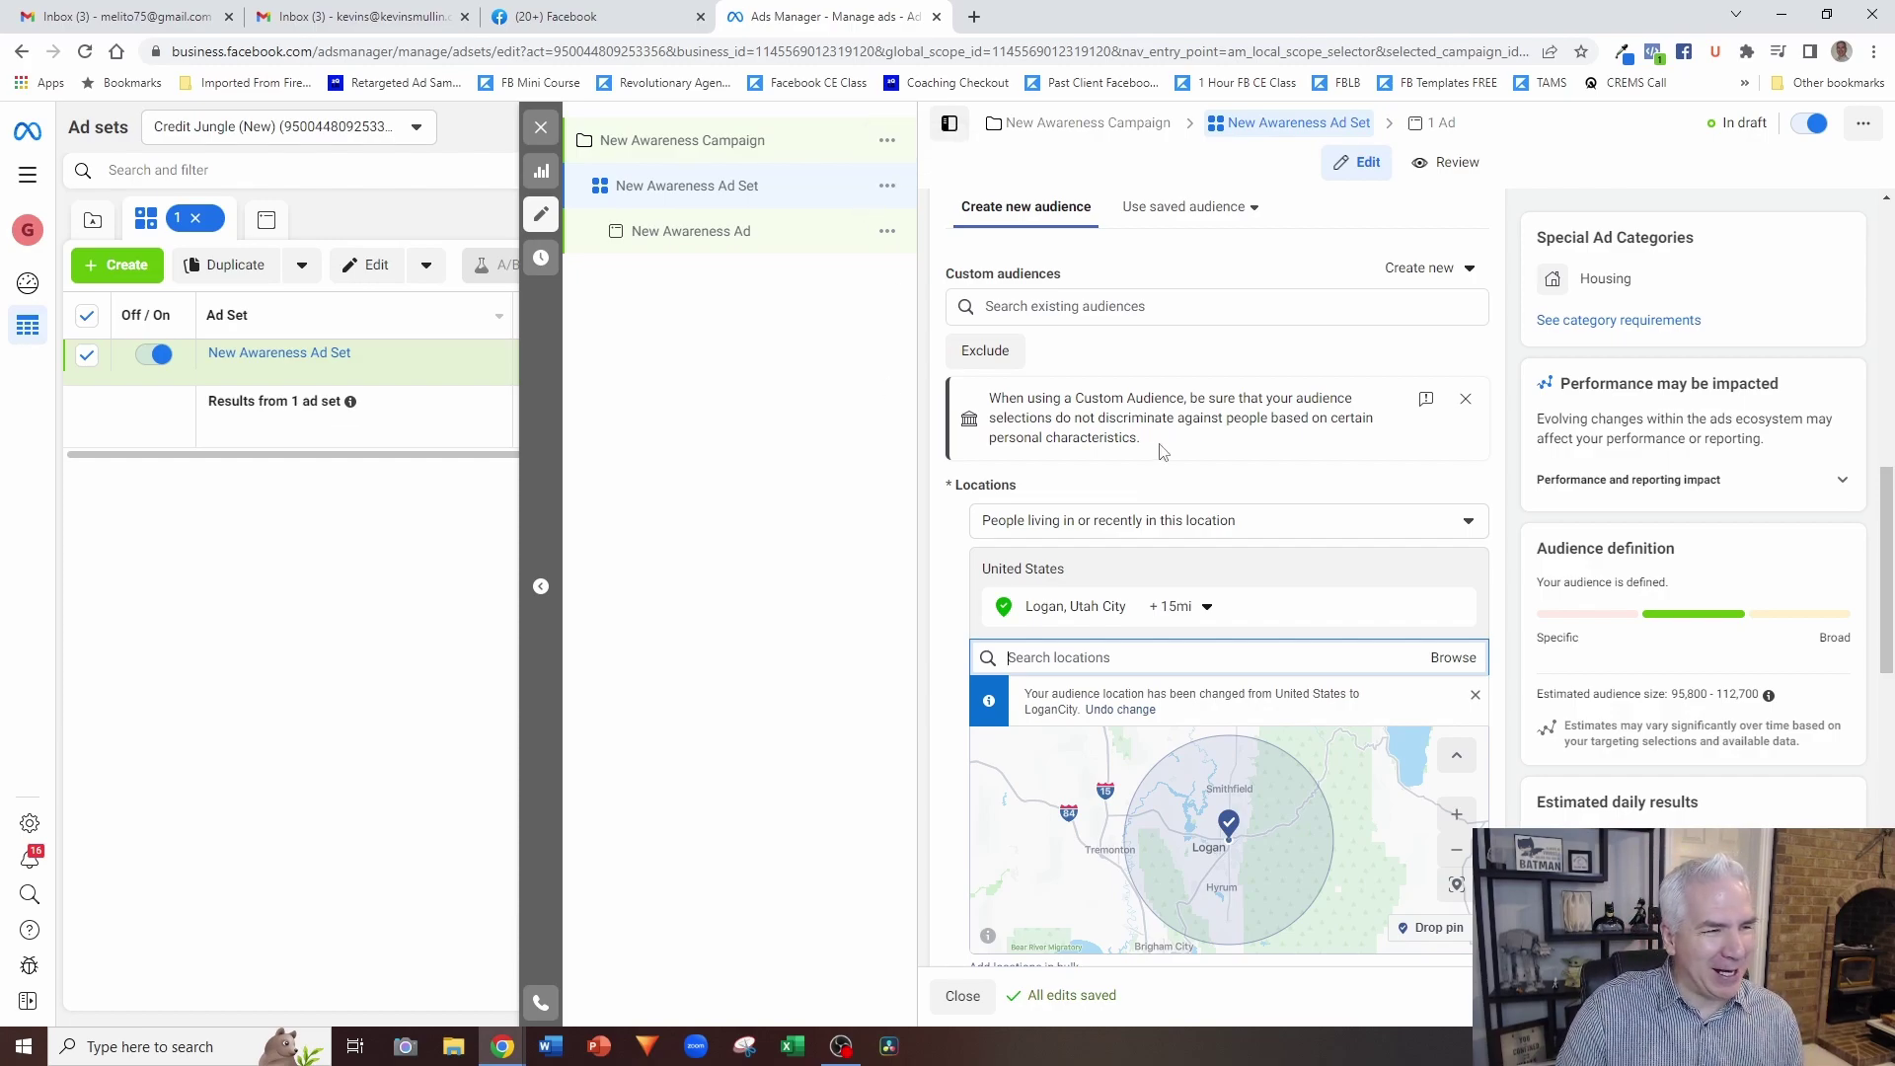
Step: Try to reduce the targeting radius around Logan below 15 miles
{"action": "left_click", "coordinate": [1201, 619]}
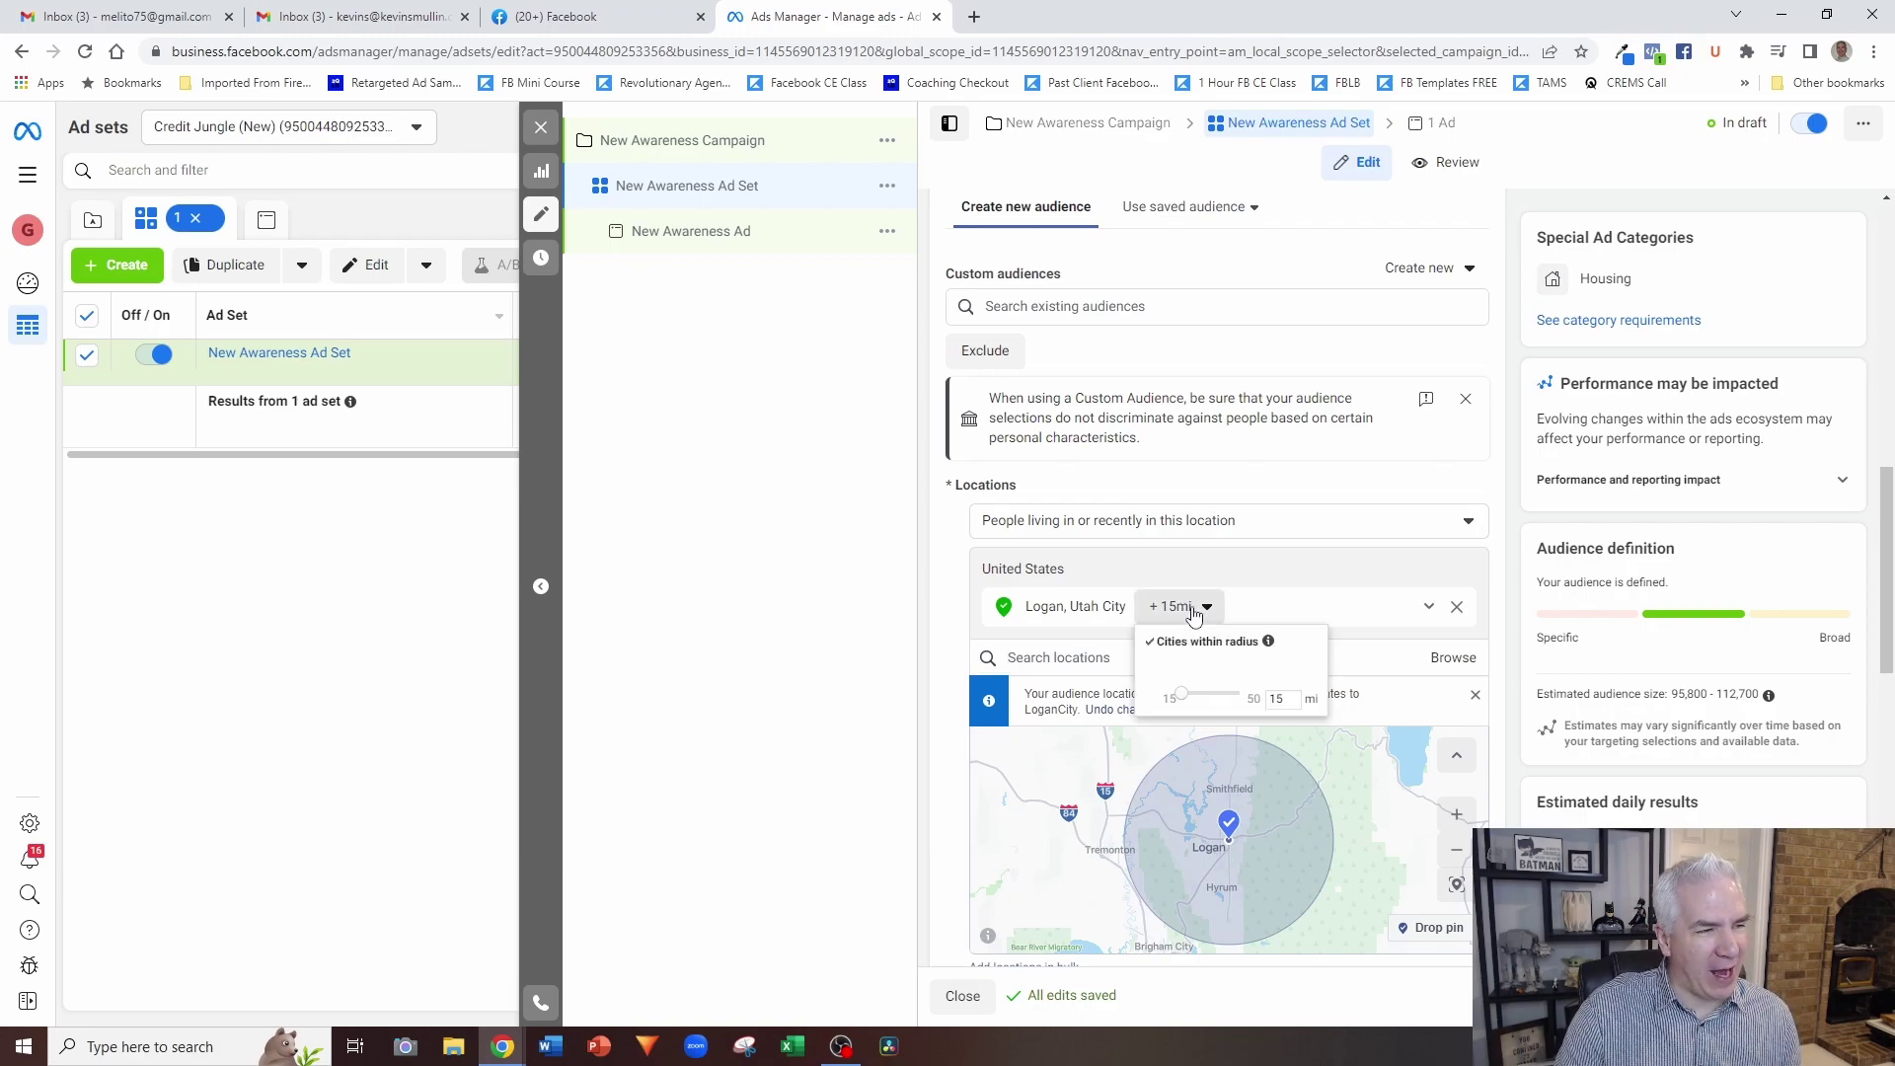
{"action": "mouse_move", "coordinate": [1185, 699]}
{"action": "left_mouse_down"}
{"action": "mouse_move", "coordinate": [1244, 694]}
{"action": "mouse_move", "coordinate": [1162, 695]}
{"action": "left_mouse_up"}
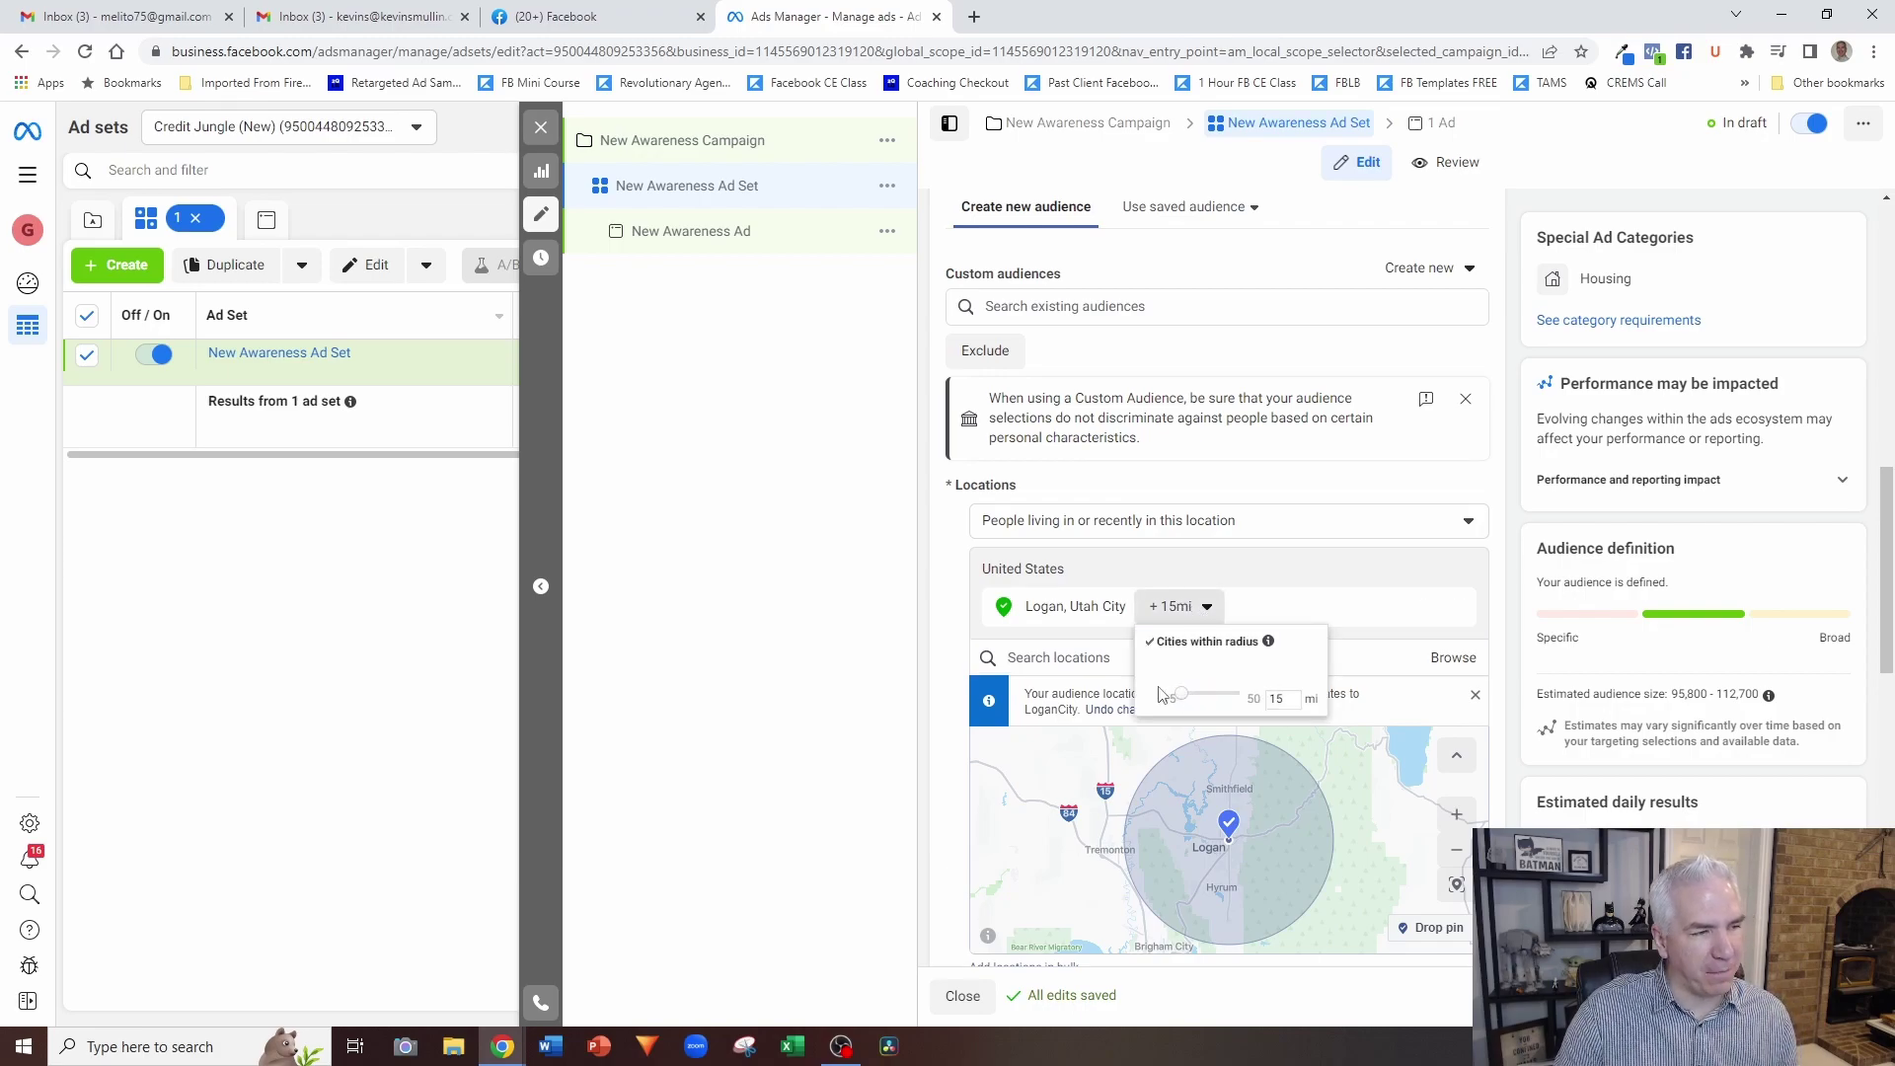
{"action": "left_click", "coordinate": [1319, 577]}
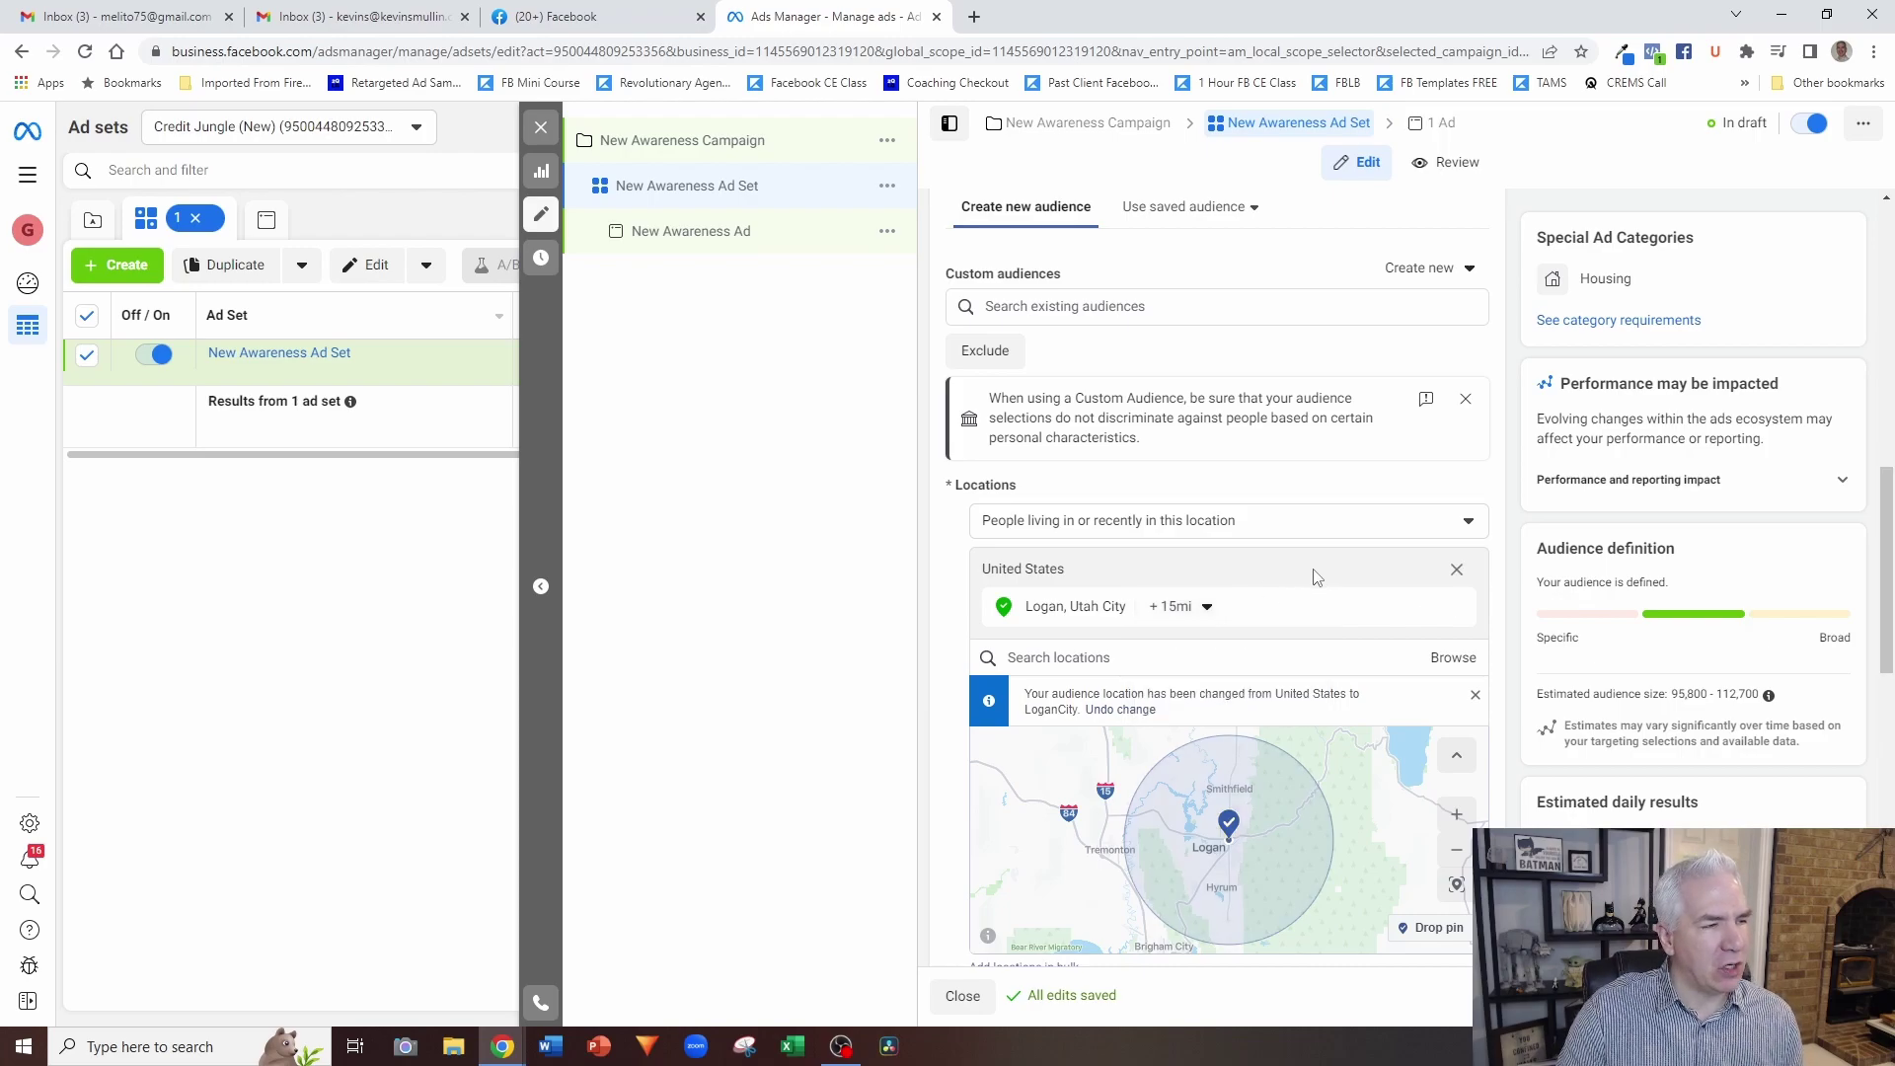
Step: Add Cache County, Utah, to the targeted locations and remove it again
{"action": "left_click", "coordinate": [1090, 657]}
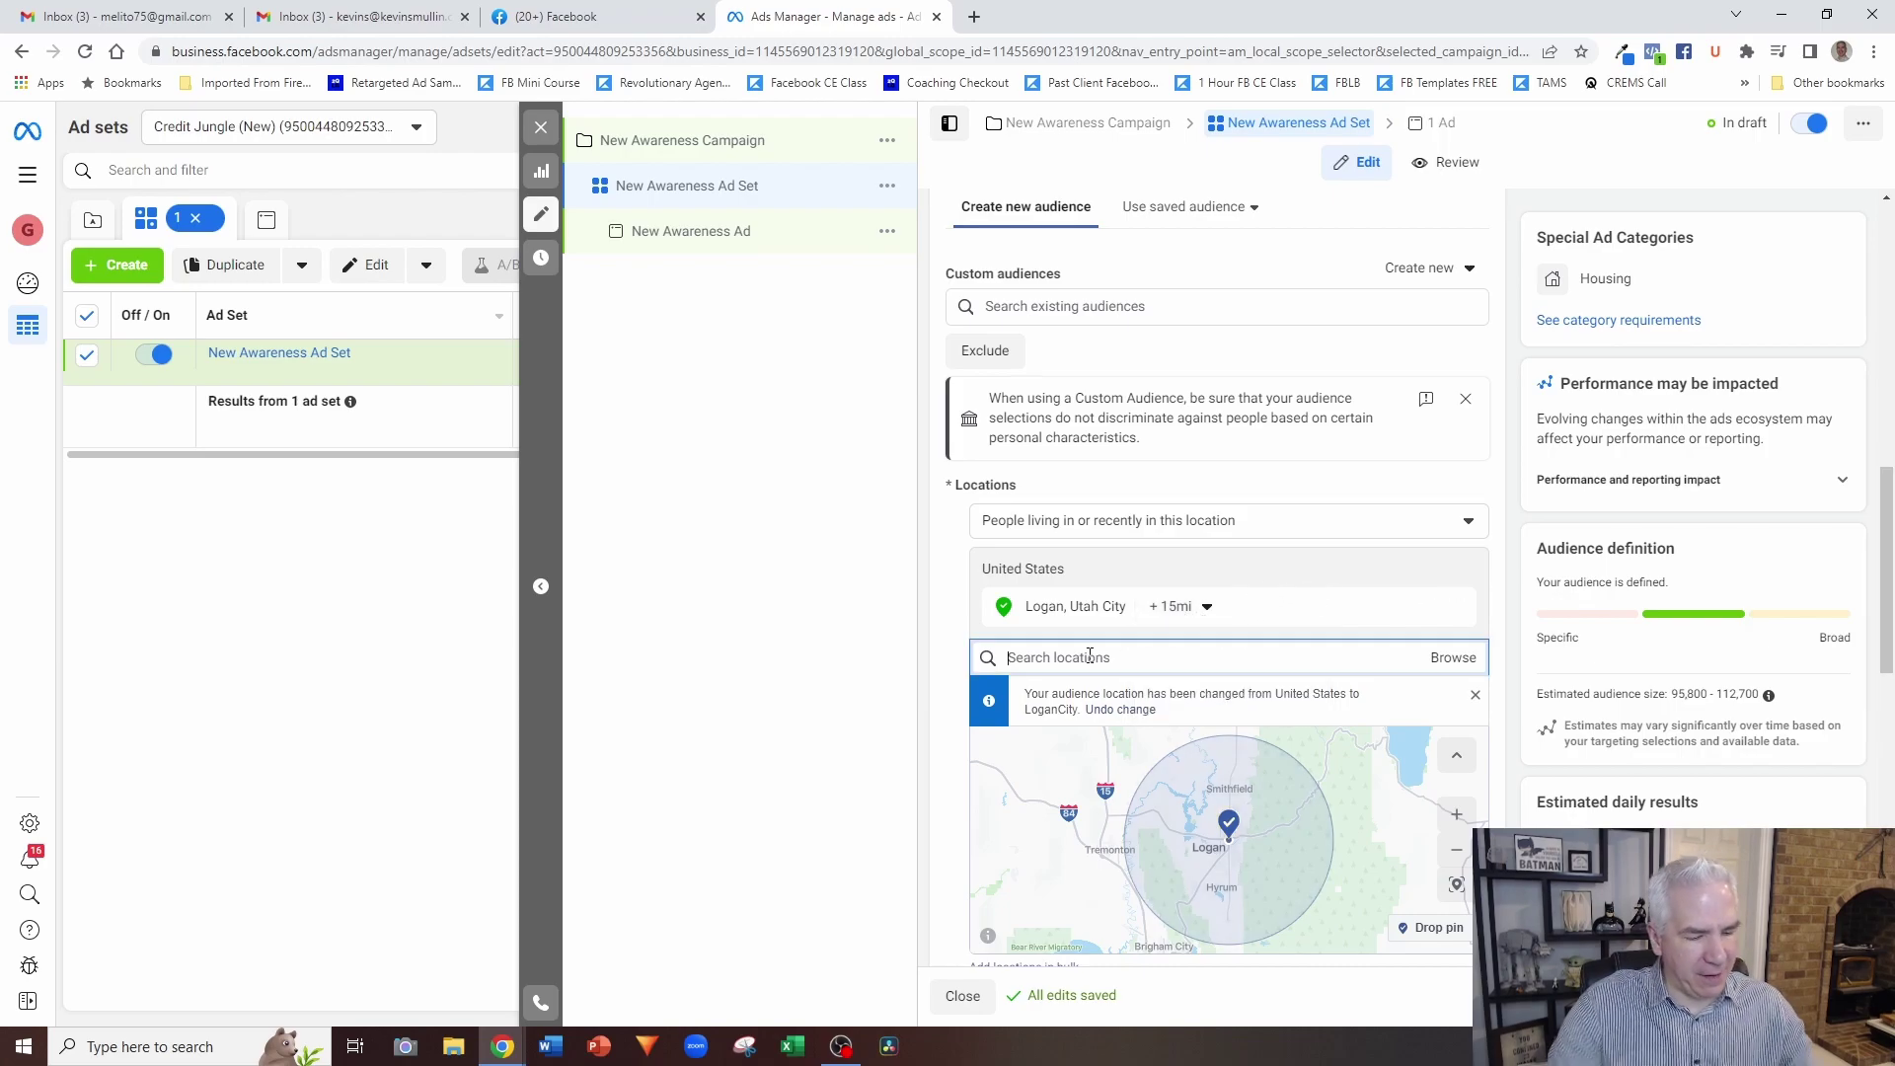
{"action": "type", "text": "ca"}
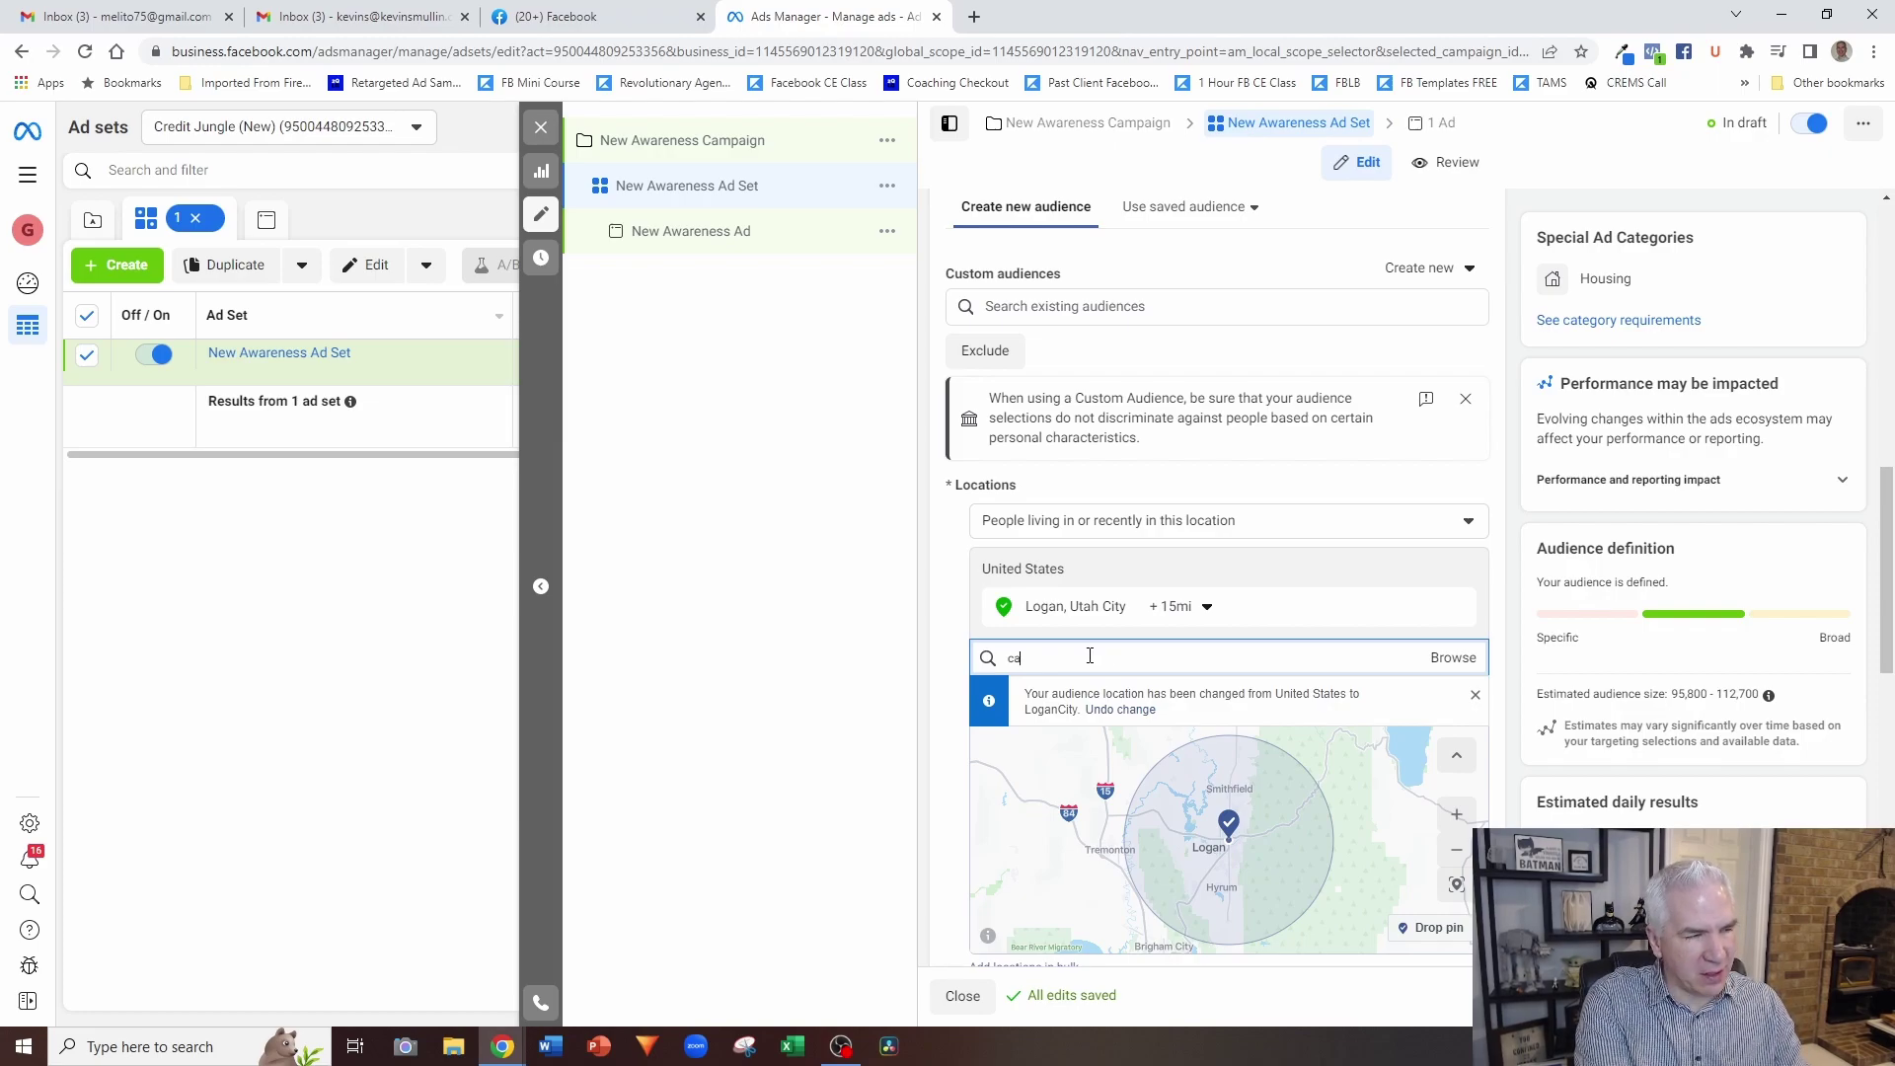
{"action": "type", "text": "che cou"}
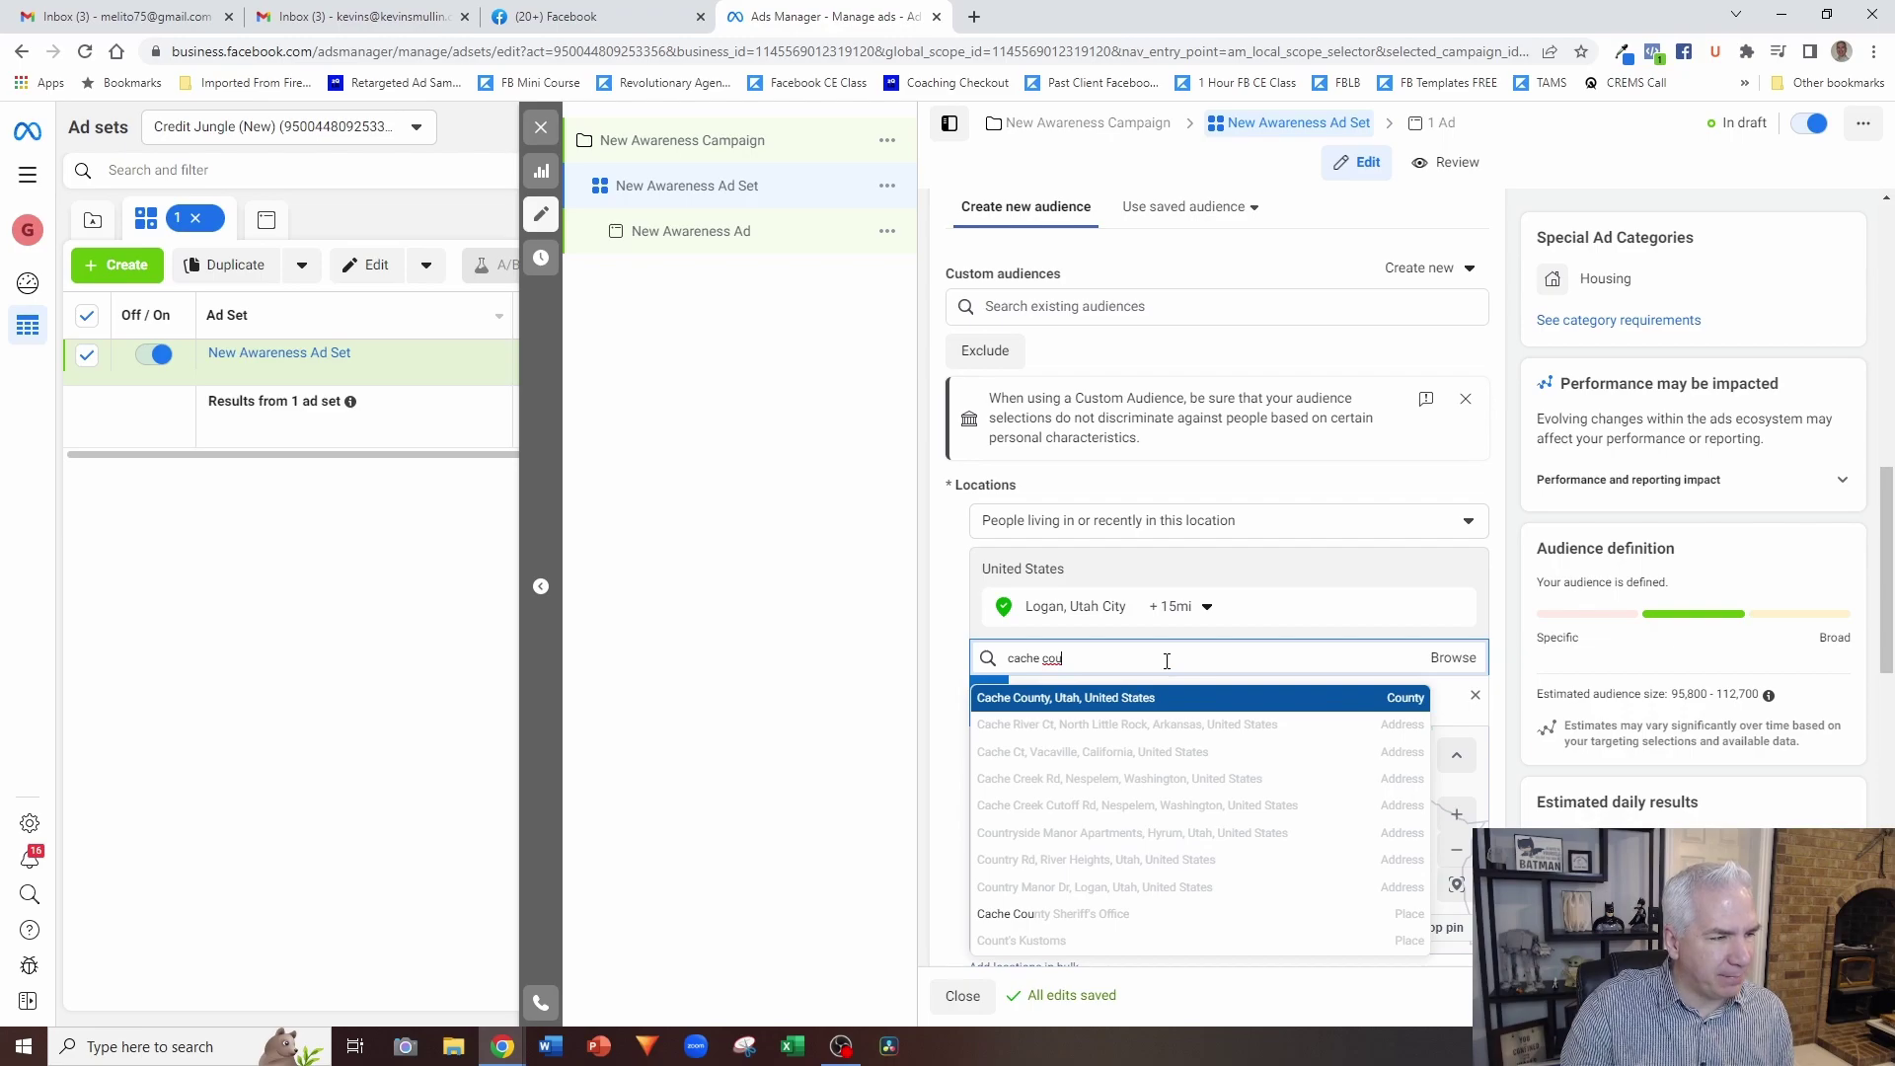
{"action": "left_click", "coordinate": [1118, 705]}
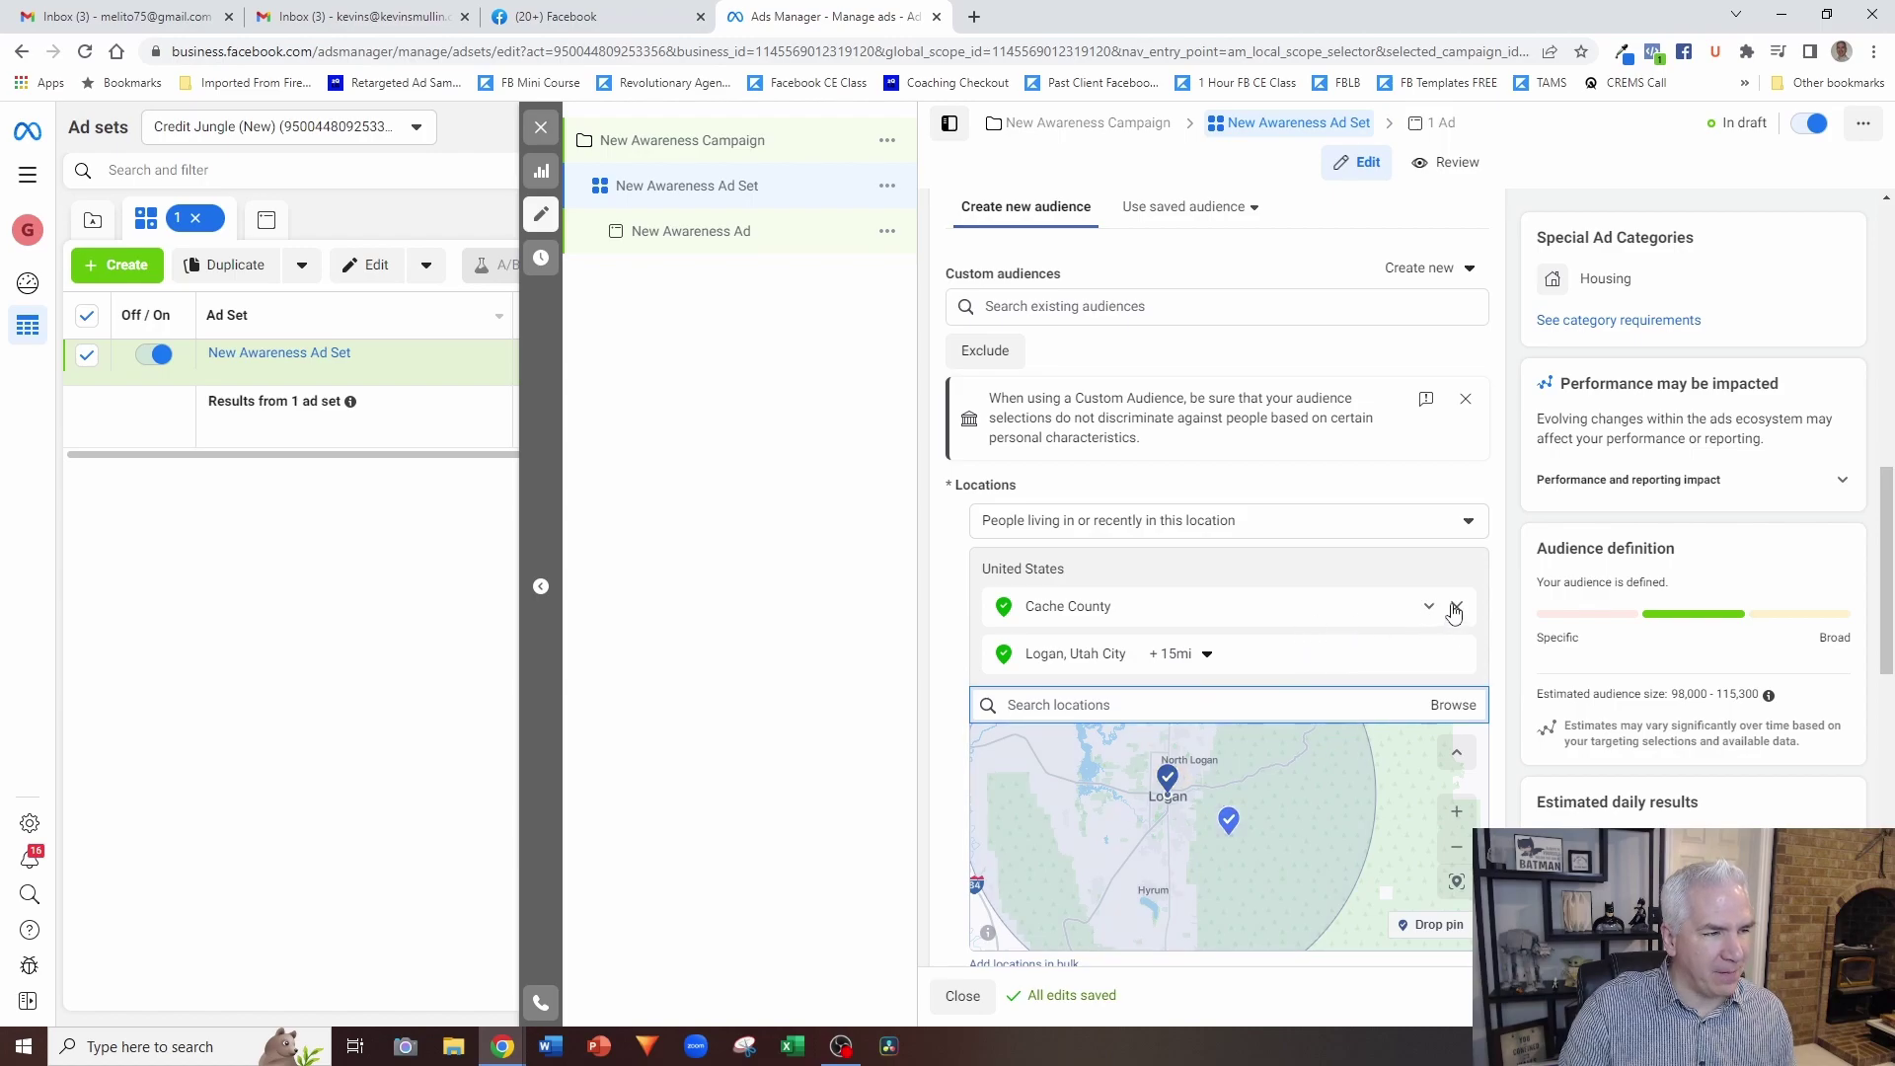
{"action": "left_click", "coordinate": [1455, 609]}
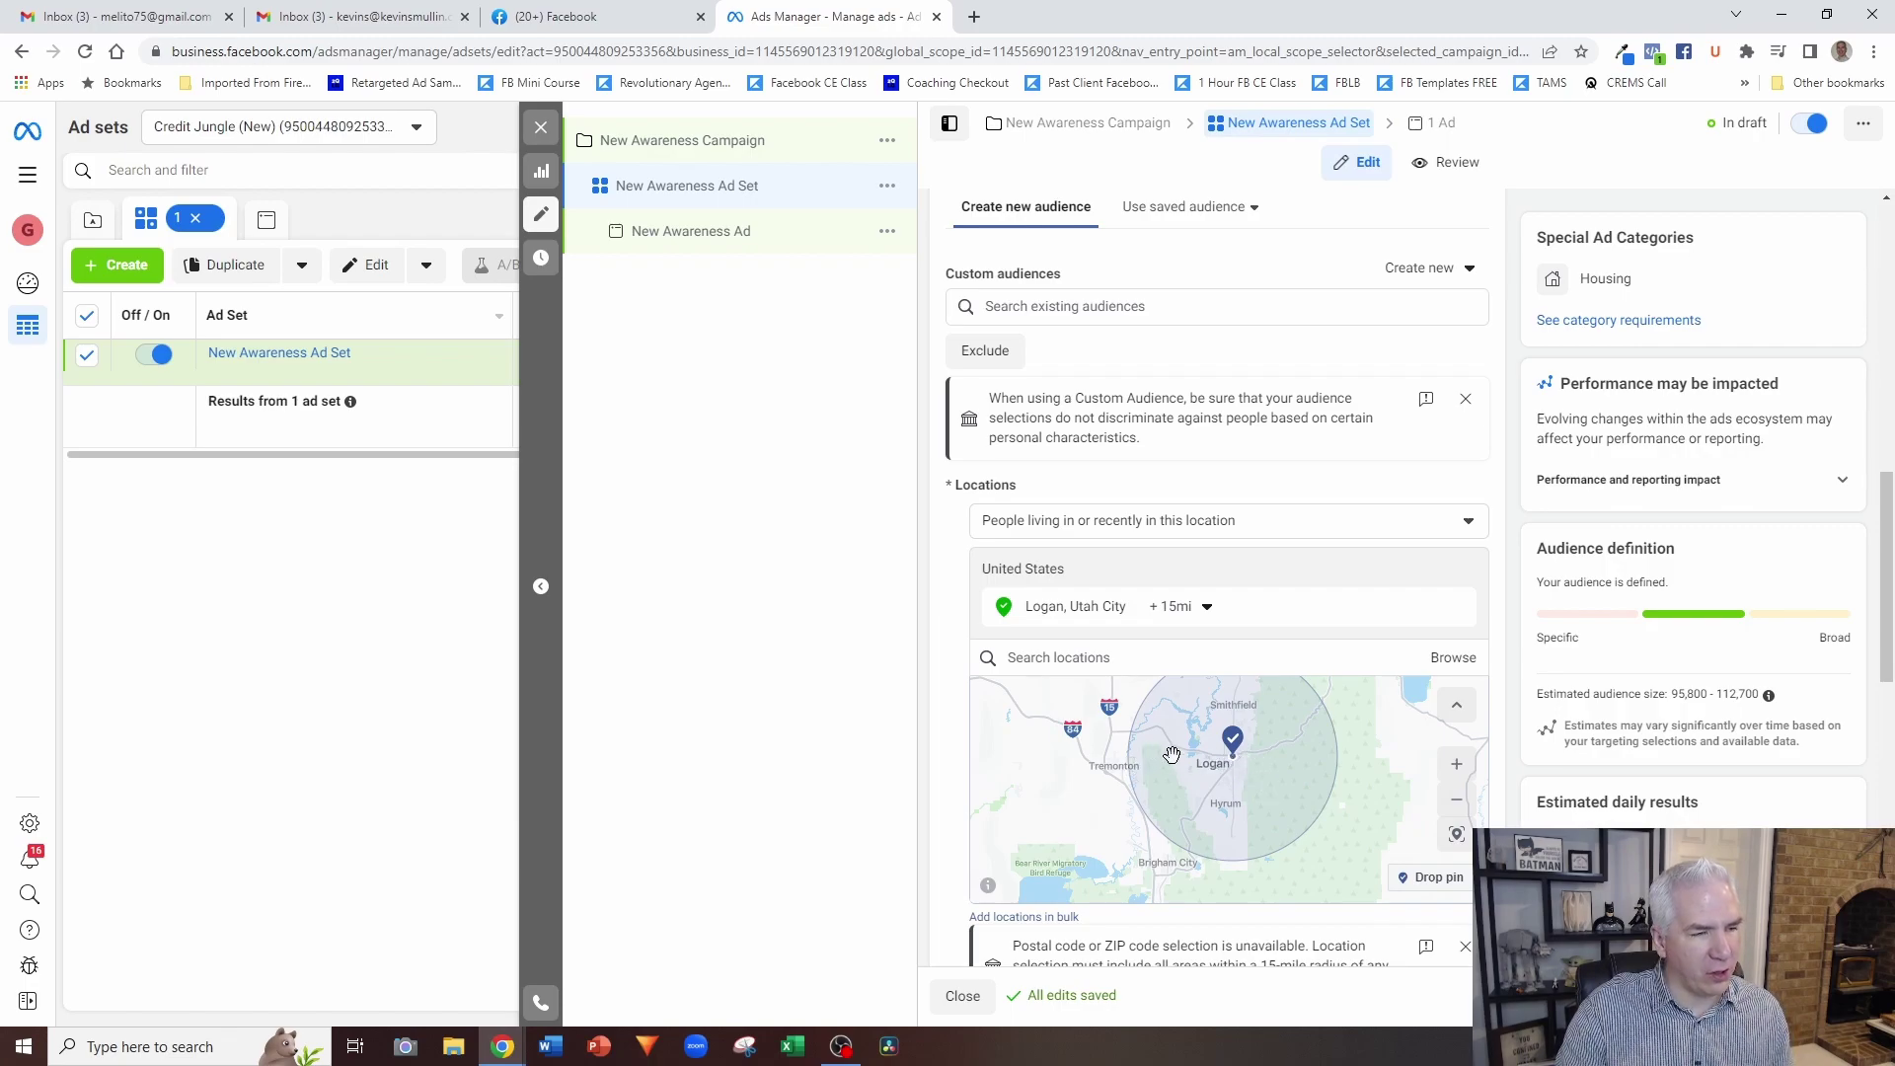
Step: Drop an additional location pin on the targeting map a little southwest of Logan
{"action": "left_click", "coordinate": [1421, 879]}
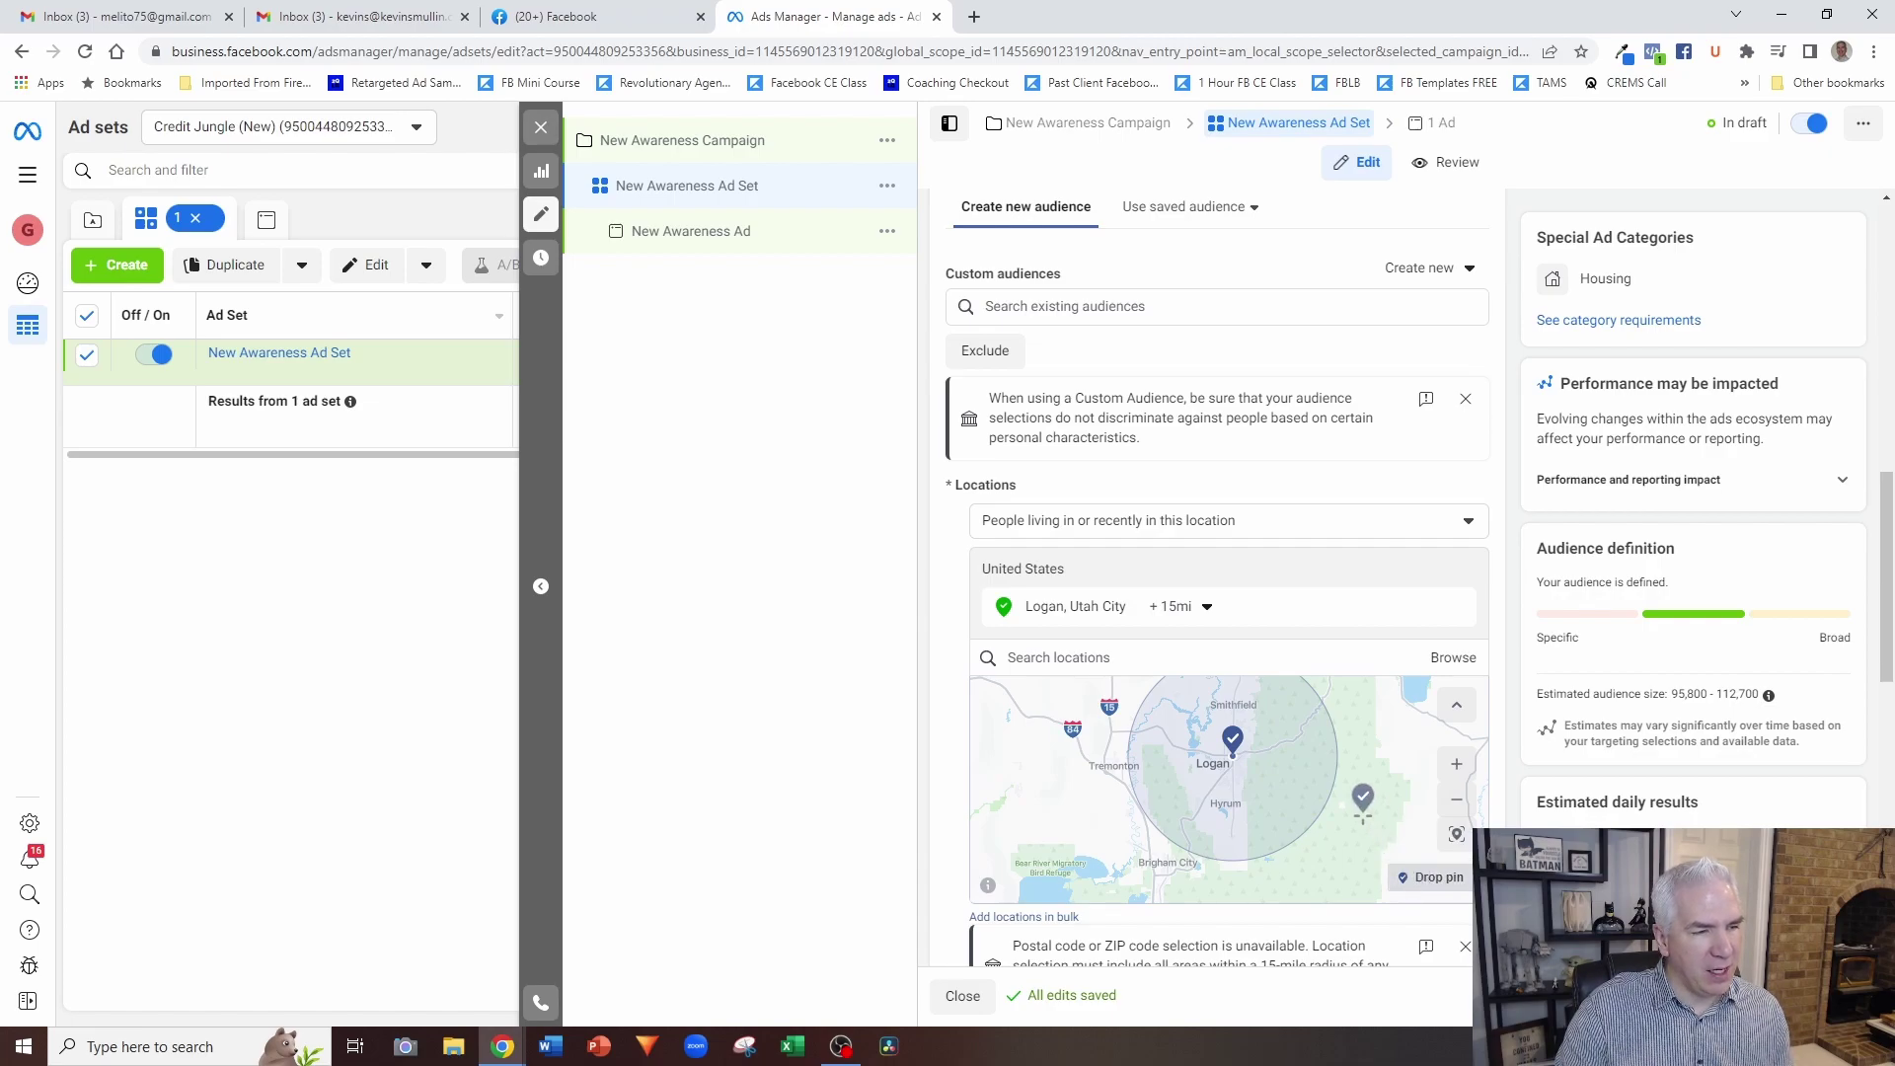
{"action": "left_click", "coordinate": [1175, 788]}
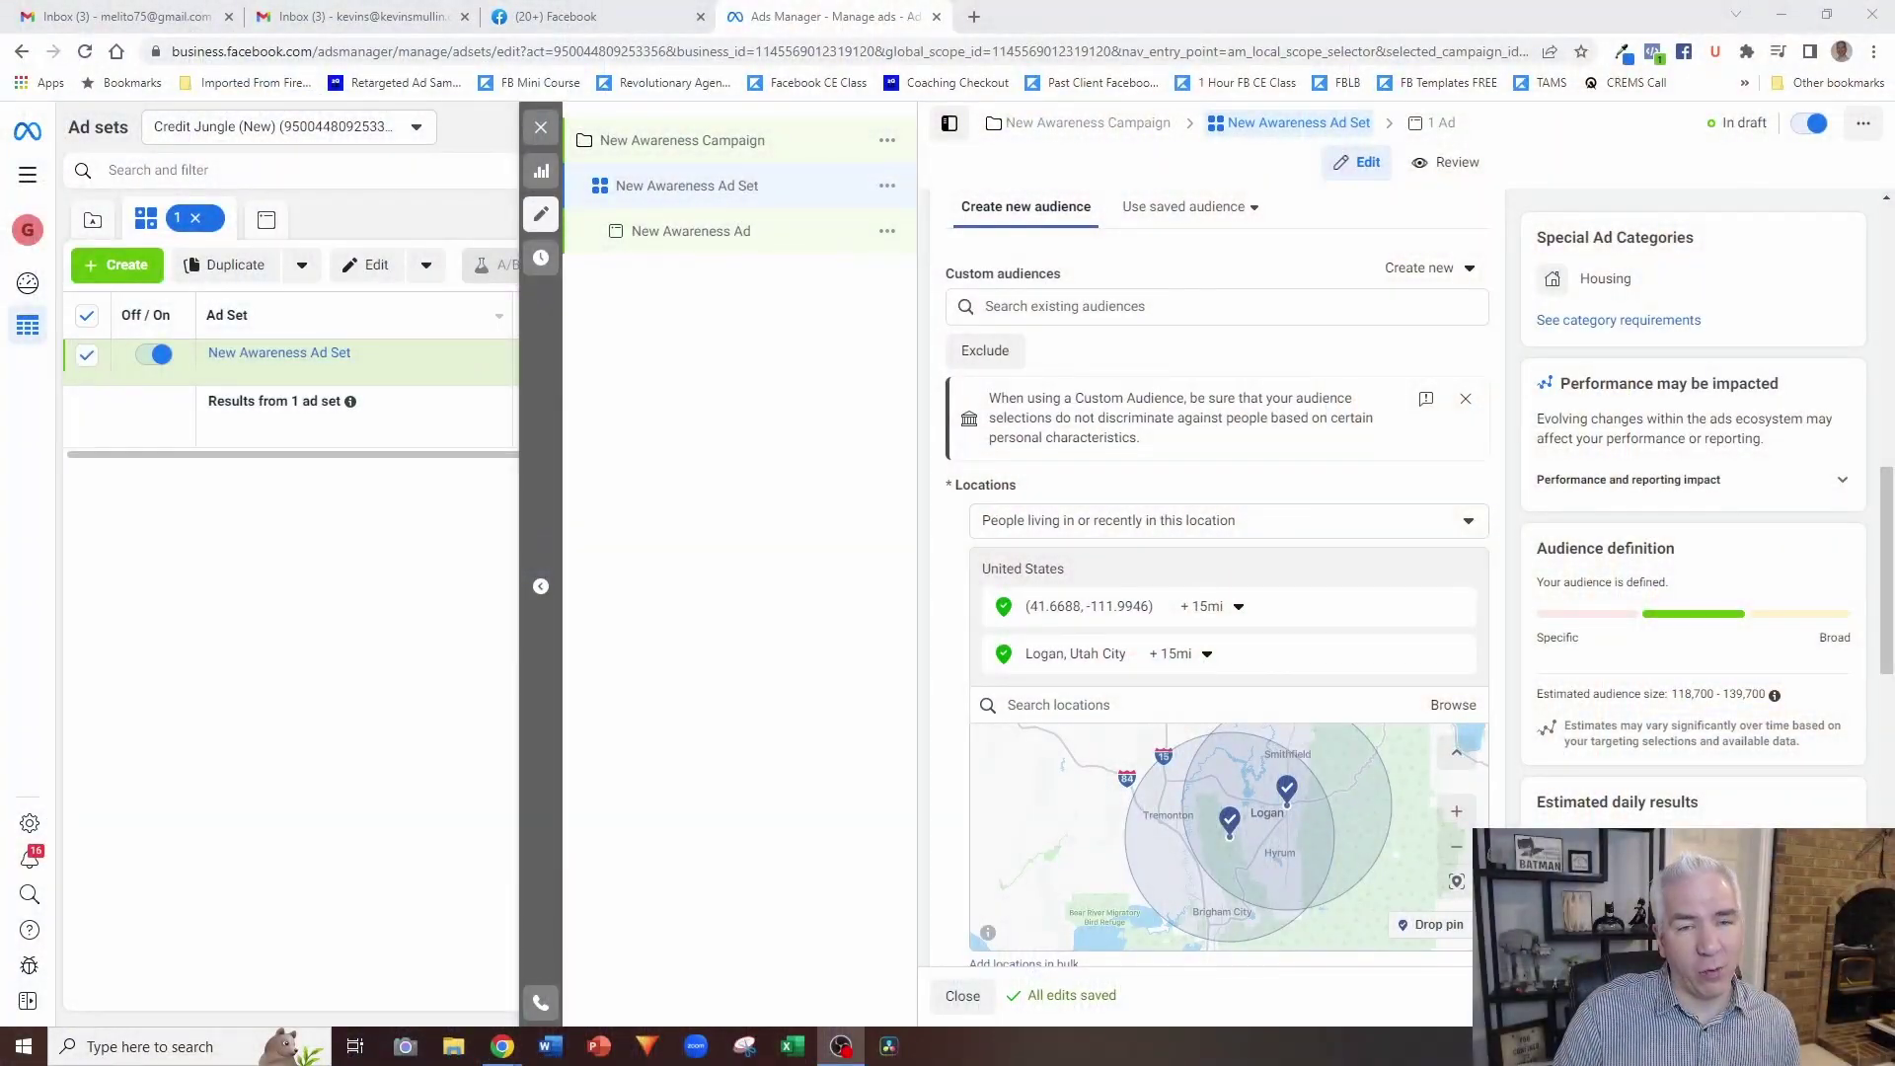
Step: Add Spanish (All) to the audience languages and remove it again
{"action": "scroll", "coordinate": [1384, 548], "scroll_direction": "up", "scroll_amount": 2}
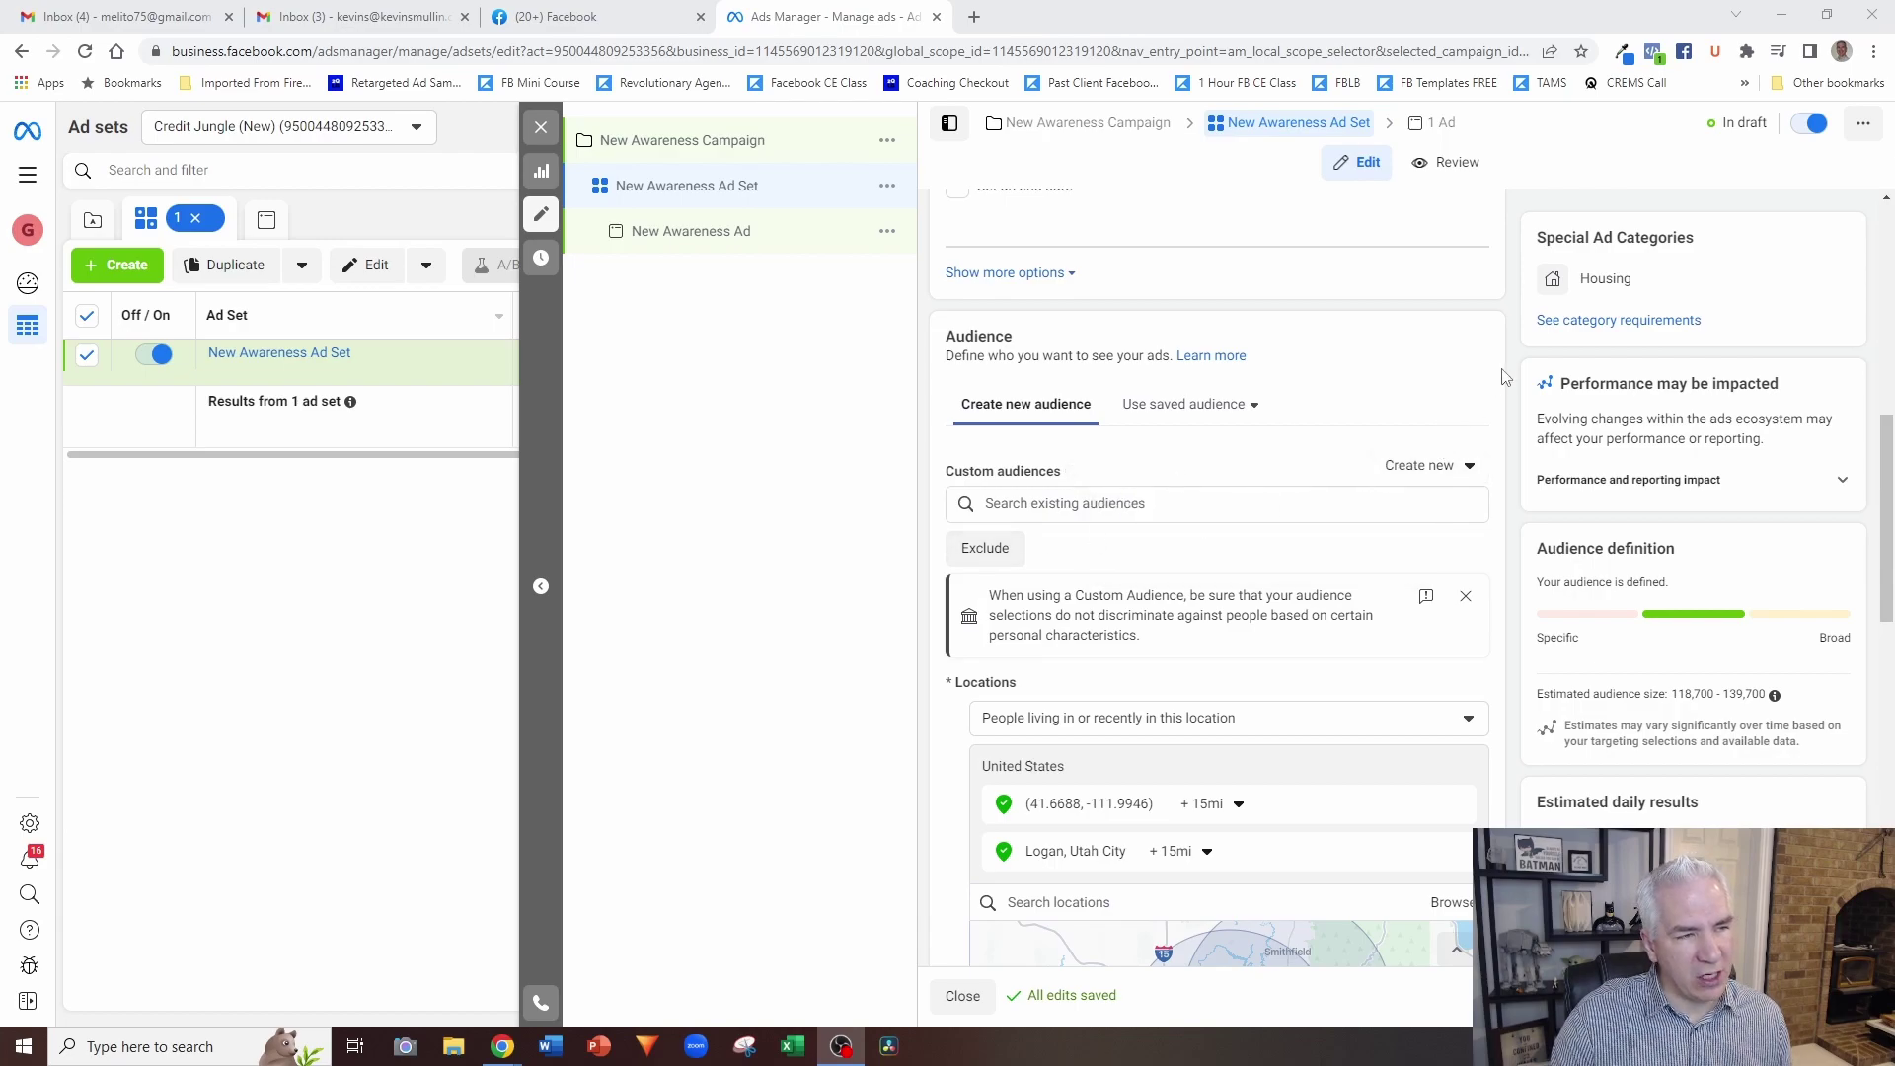
{"action": "scroll", "coordinate": [1382, 464], "scroll_direction": "down", "scroll_amount": 4}
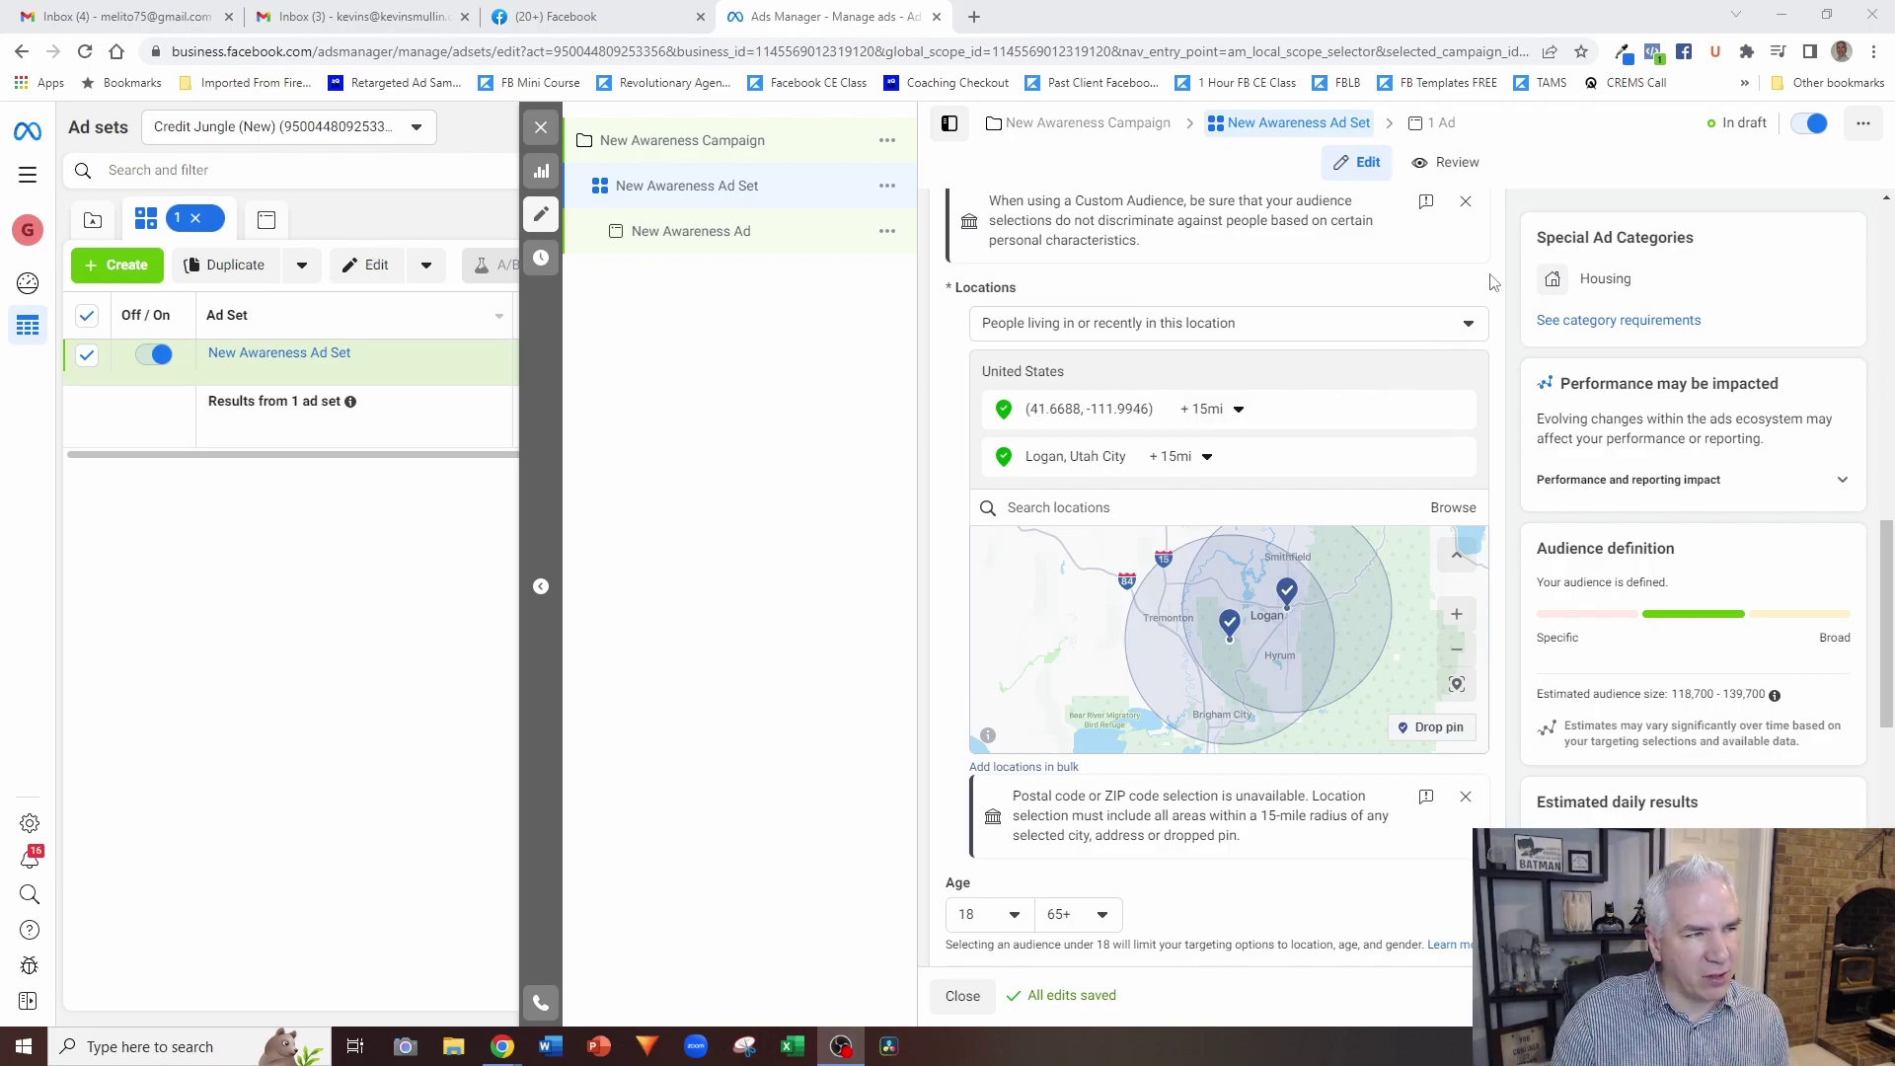
{"action": "scroll", "coordinate": [1493, 282], "scroll_direction": "down", "scroll_amount": 3}
{"action": "scroll", "coordinate": [1466, 292], "scroll_direction": "down", "scroll_amount": 2}
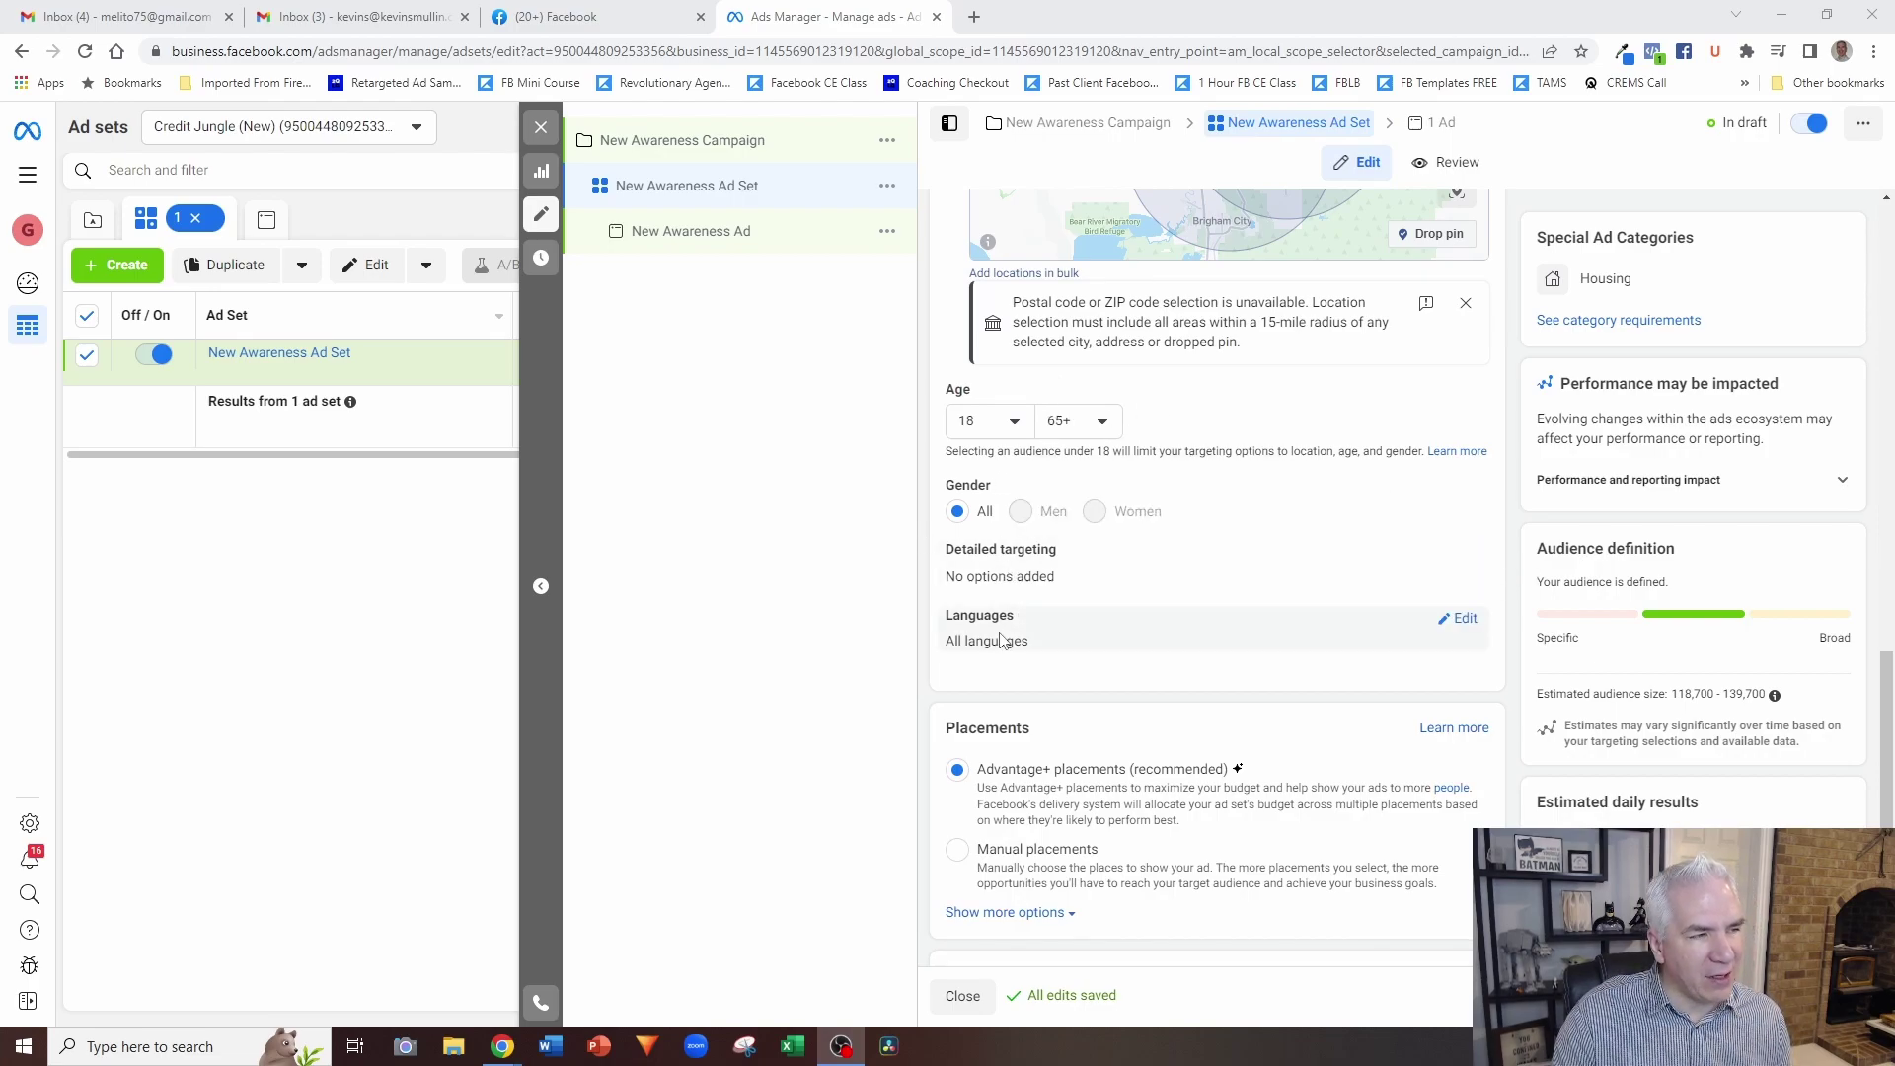
{"action": "mouse_move", "coordinate": [1065, 574]}
{"action": "mouse_move", "coordinate": [987, 635]}
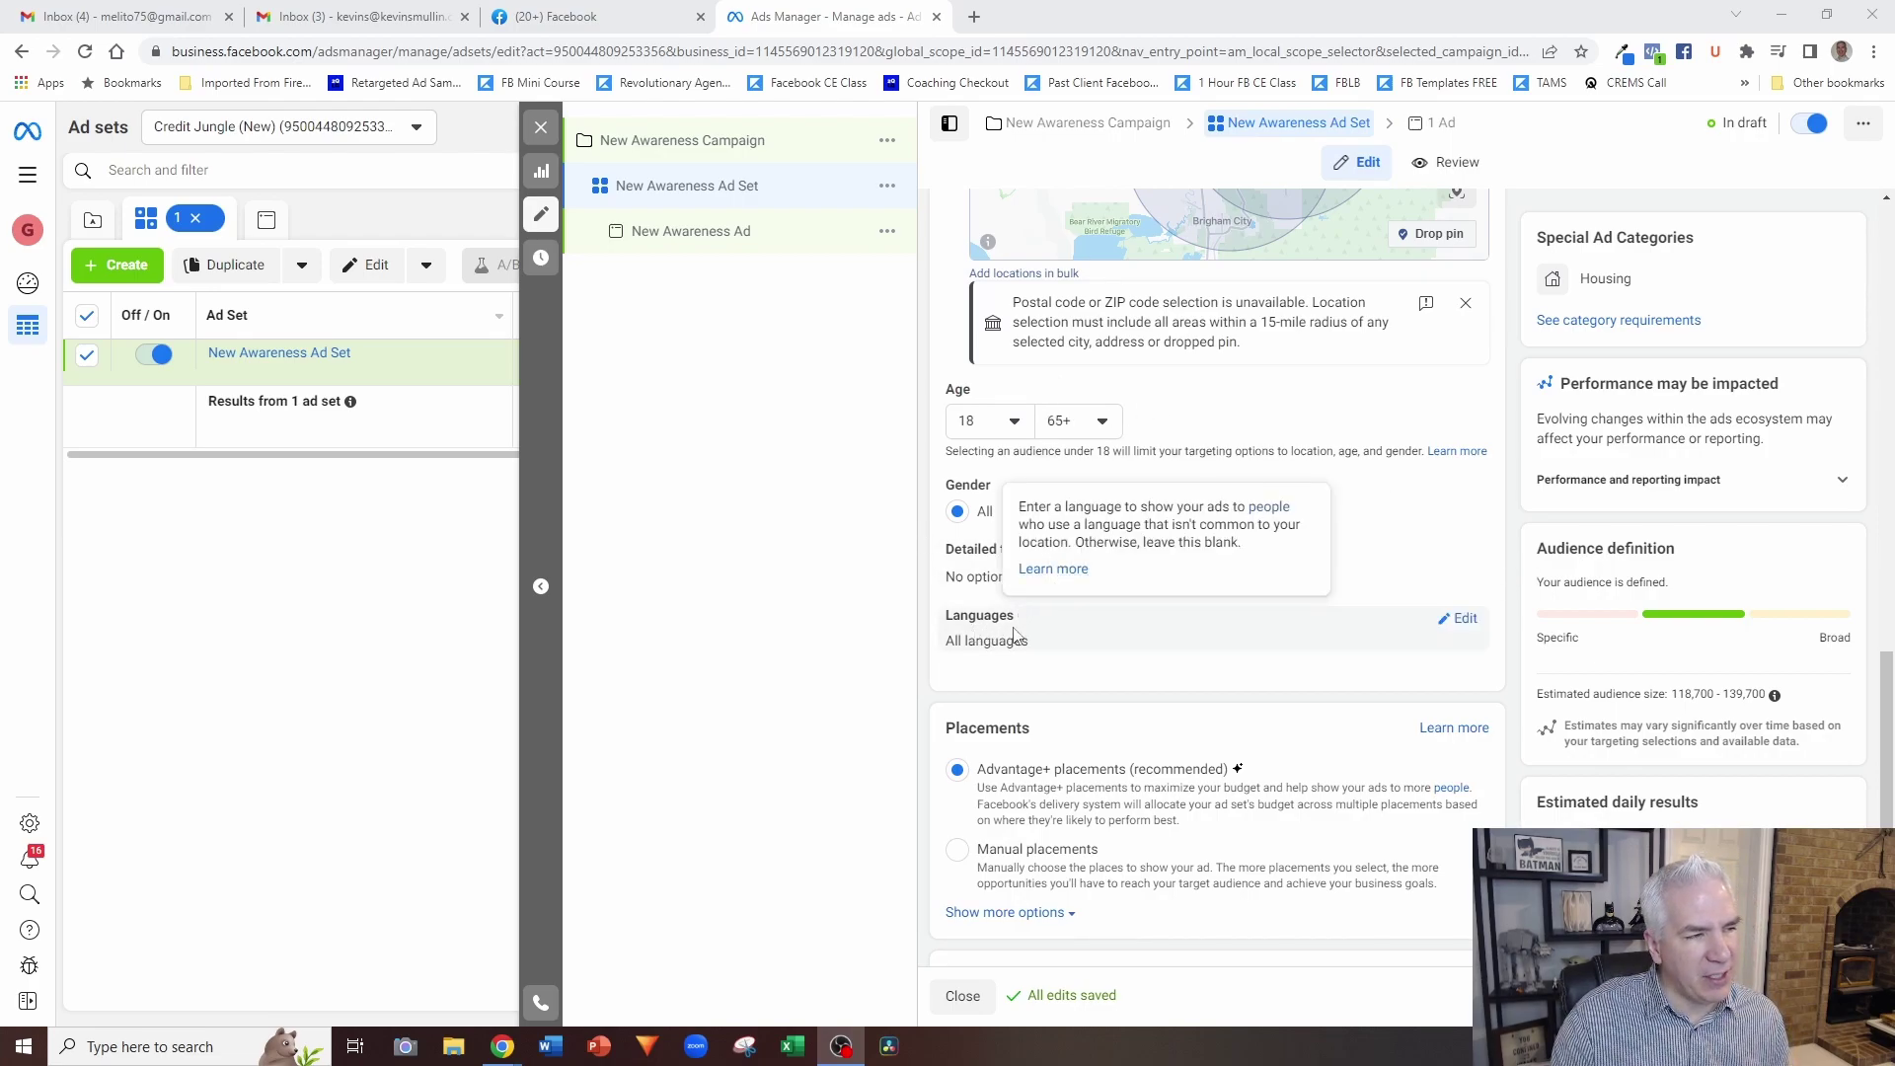
{"action": "left_click", "coordinate": [1478, 622]}
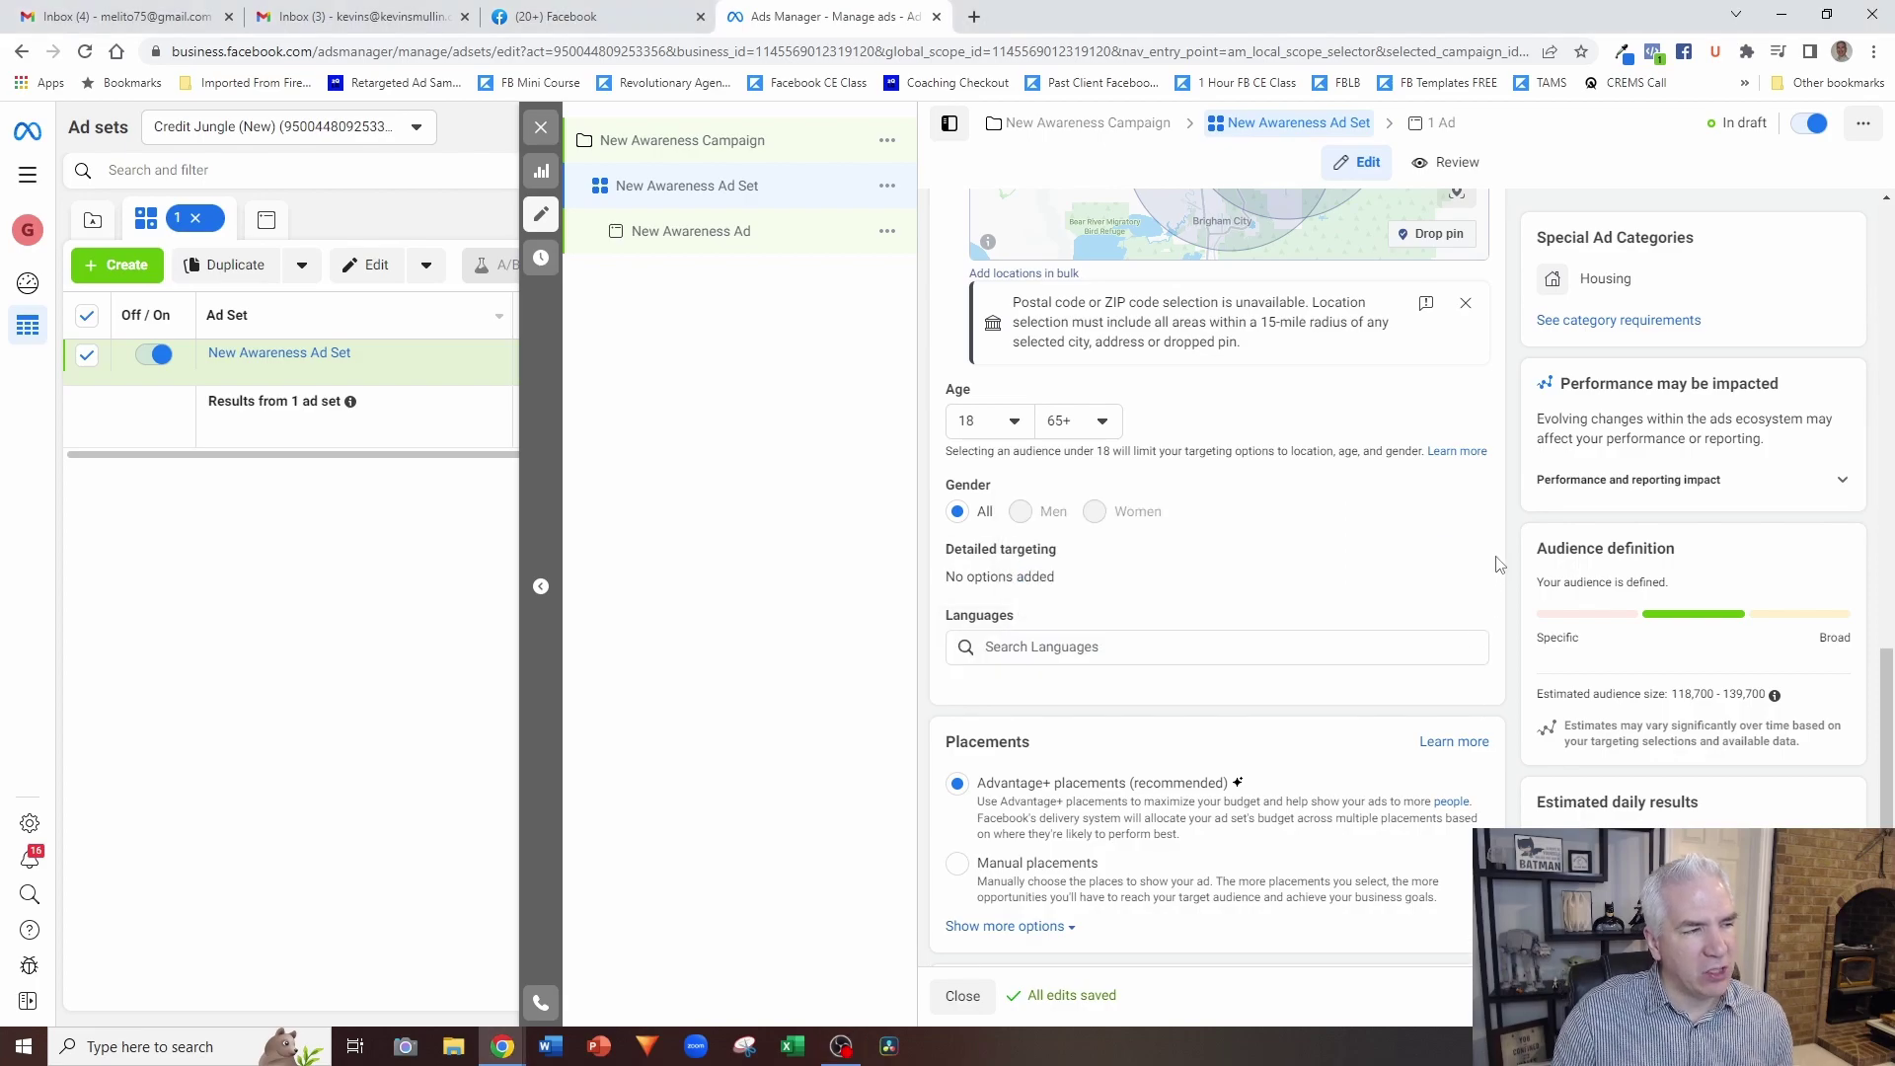
{"action": "left_click", "coordinate": [1279, 642]}
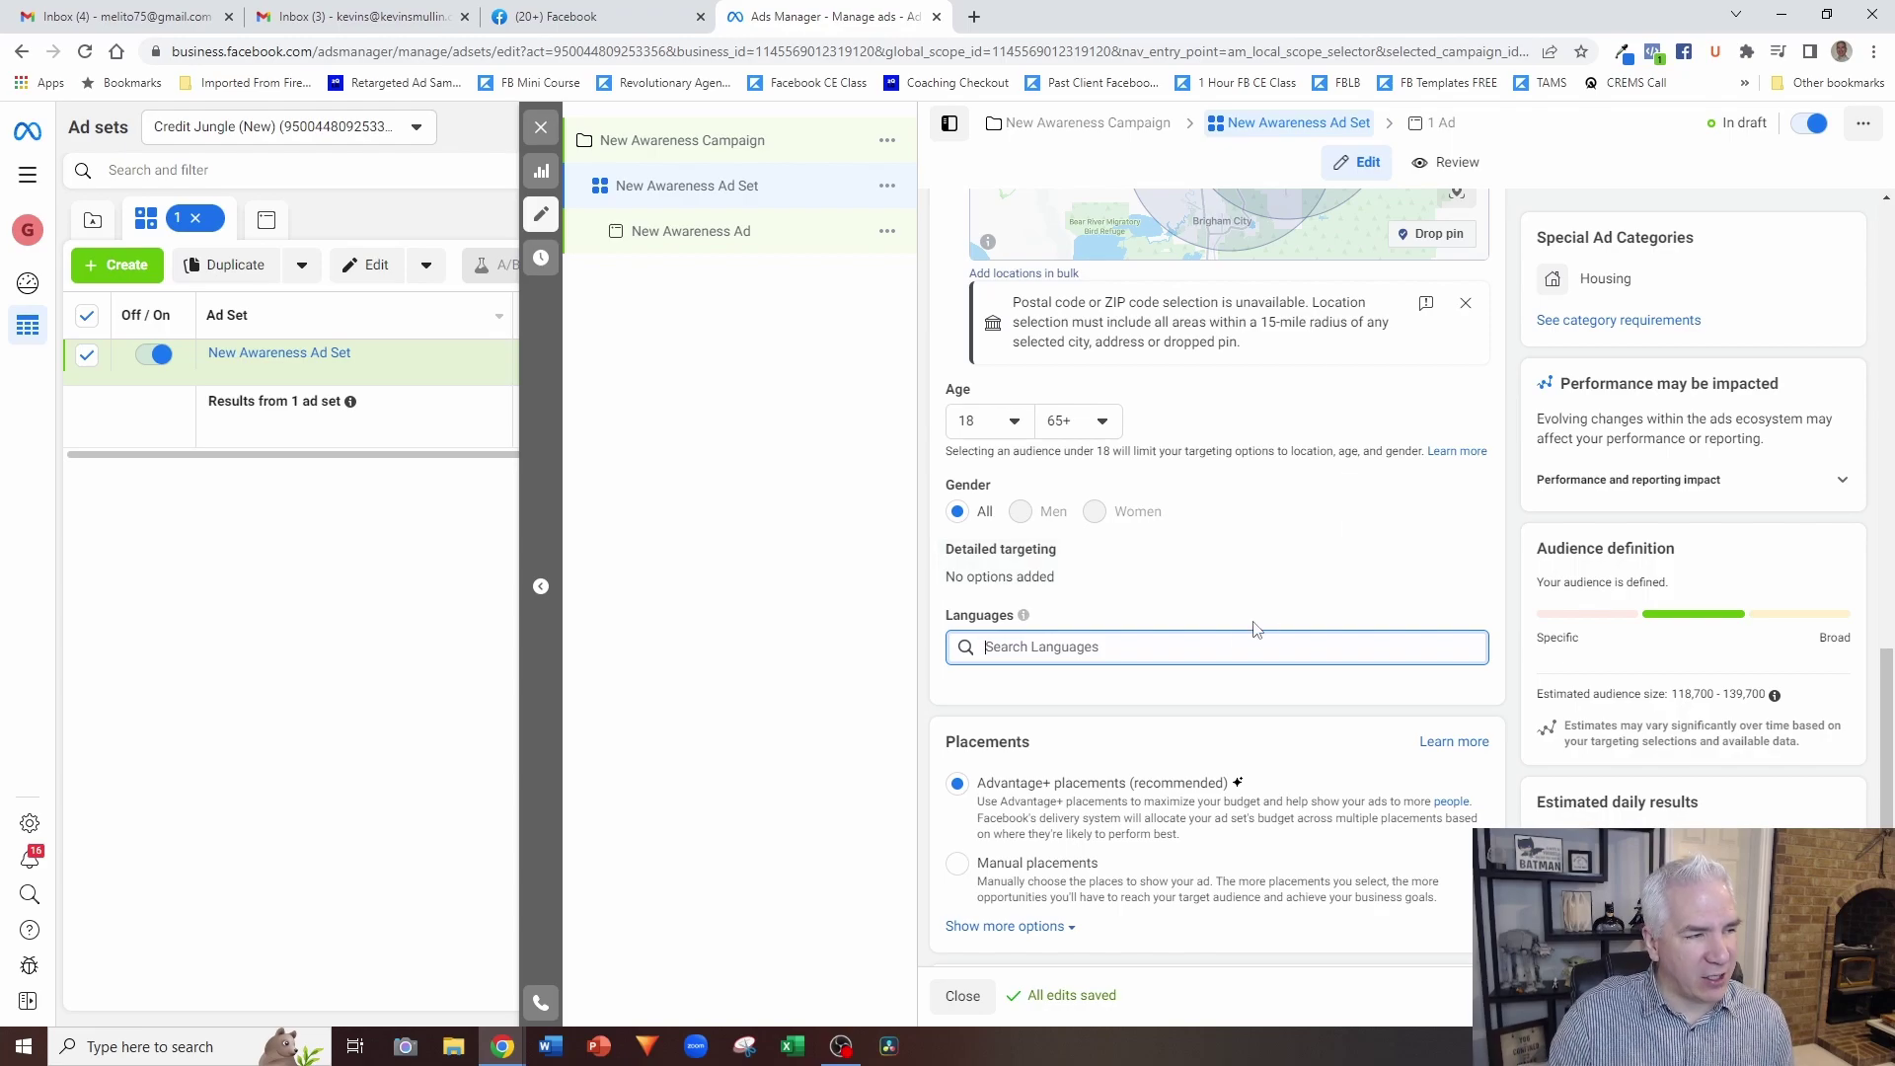
{"action": "type", "text": "span"}
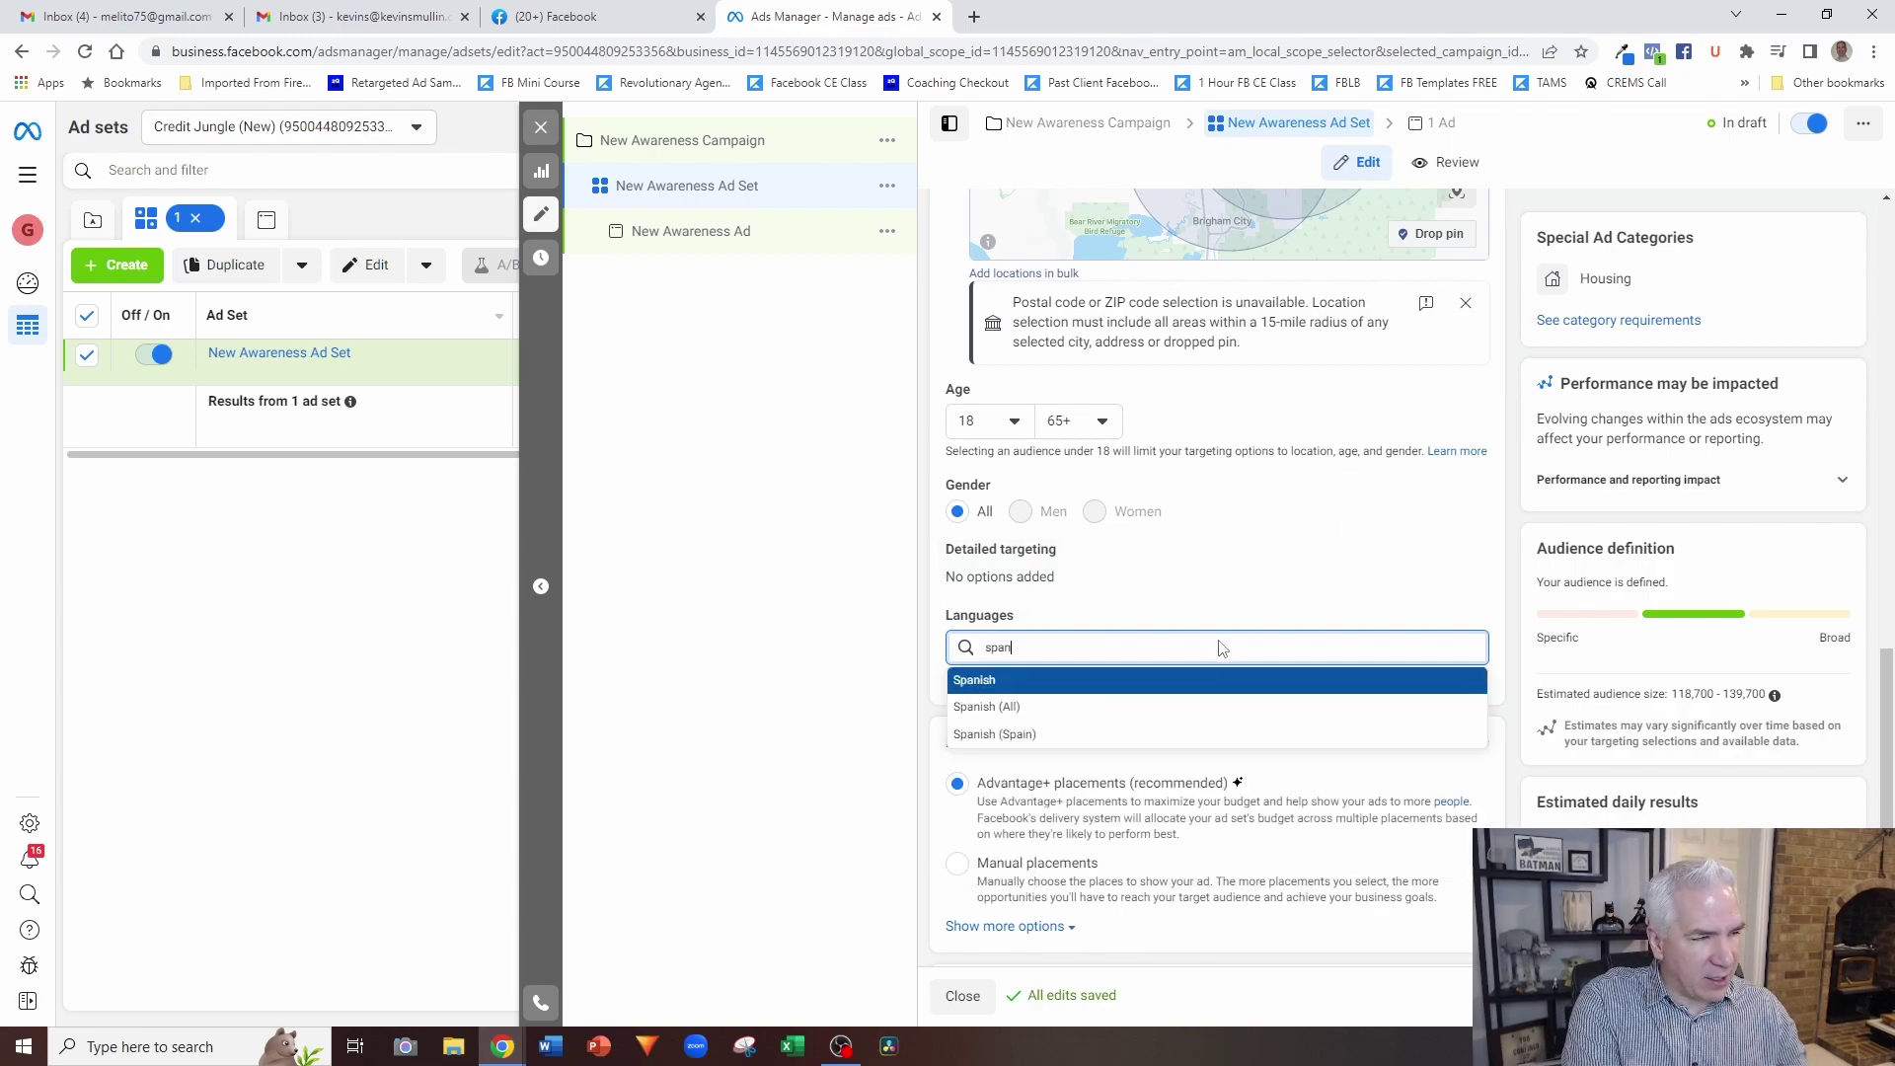
{"action": "left_click", "coordinate": [988, 711]}
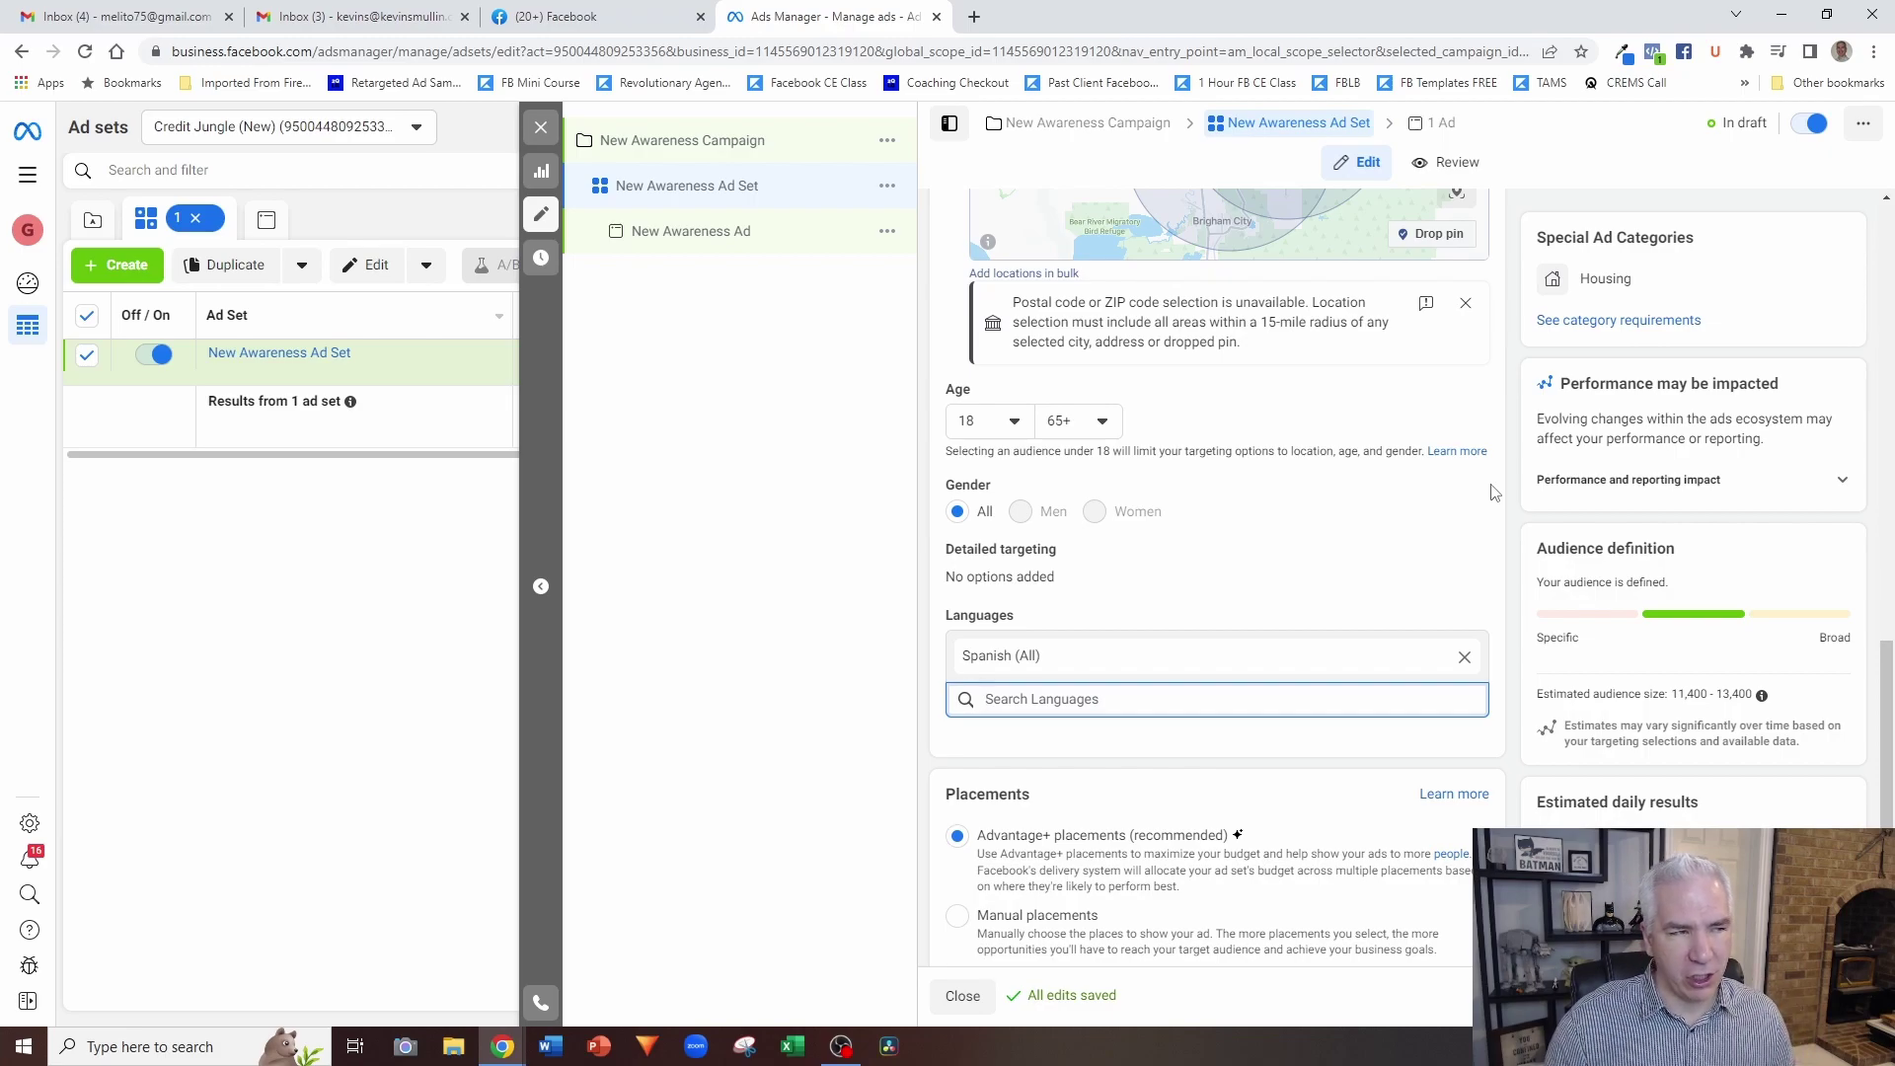
{"action": "left_click", "coordinate": [1463, 658]}
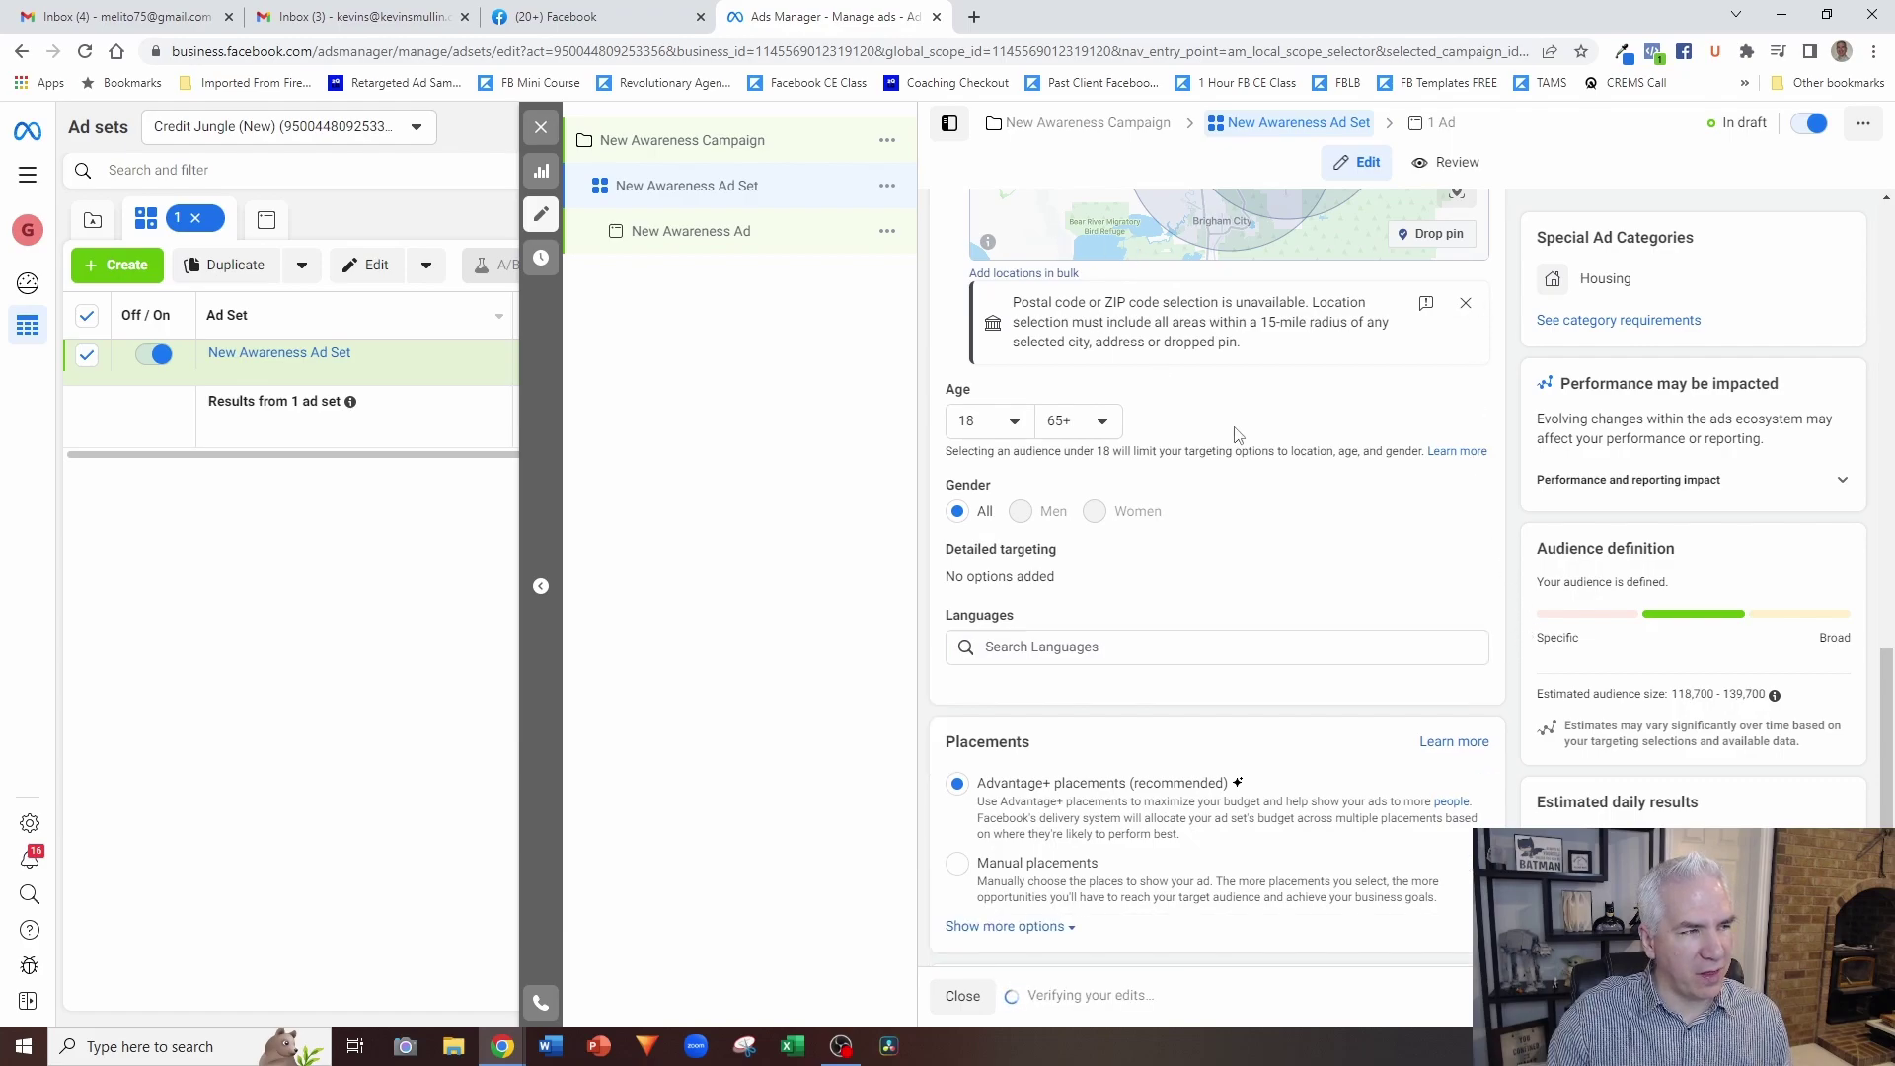
{"action": "scroll", "coordinate": [1285, 464], "scroll_direction": "up", "scroll_amount": 3}
{"action": "scroll", "coordinate": [1283, 459], "scroll_direction": "up", "scroll_amount": 2}
{"action": "scroll", "coordinate": [1282, 464], "scroll_direction": "down", "scroll_amount": 1}
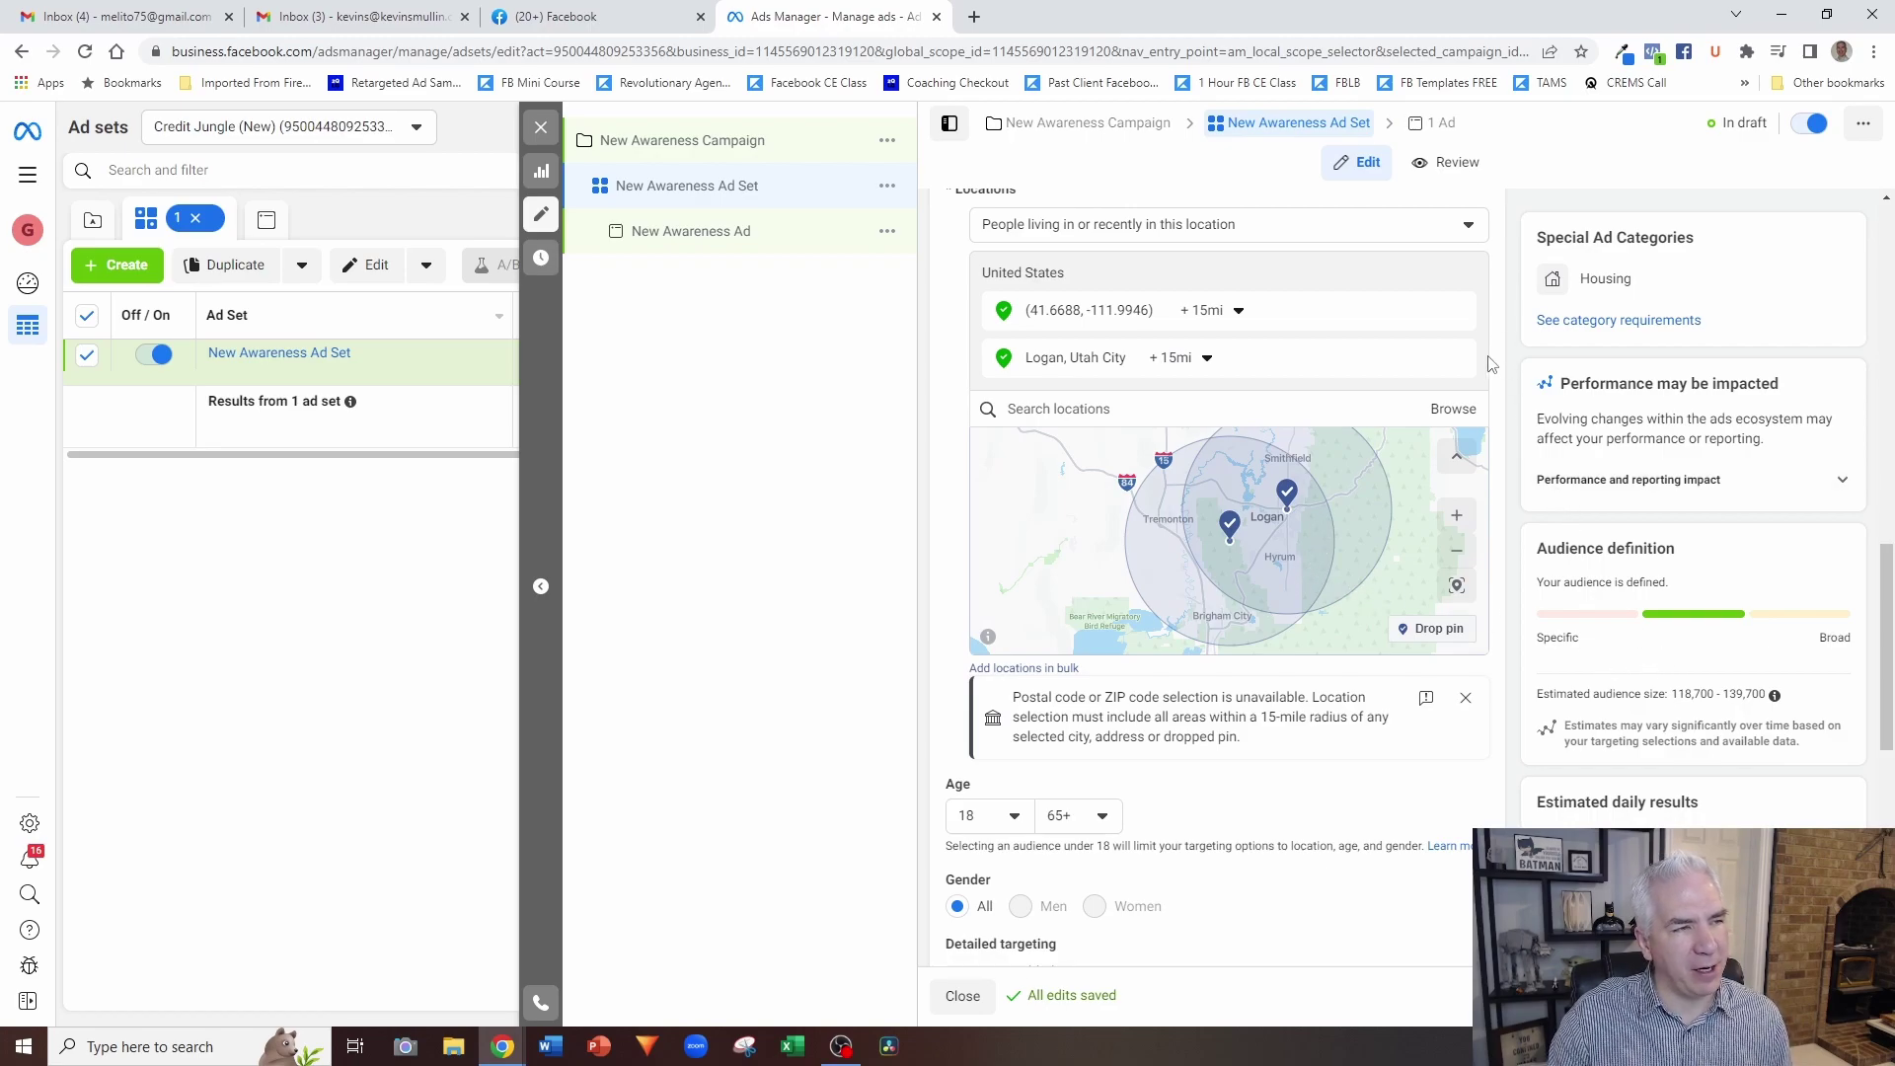
{"action": "scroll", "coordinate": [1496, 373], "scroll_direction": "down", "scroll_amount": 1}
{"action": "scroll", "coordinate": [1496, 373], "scroll_direction": "down", "scroll_amount": 1}
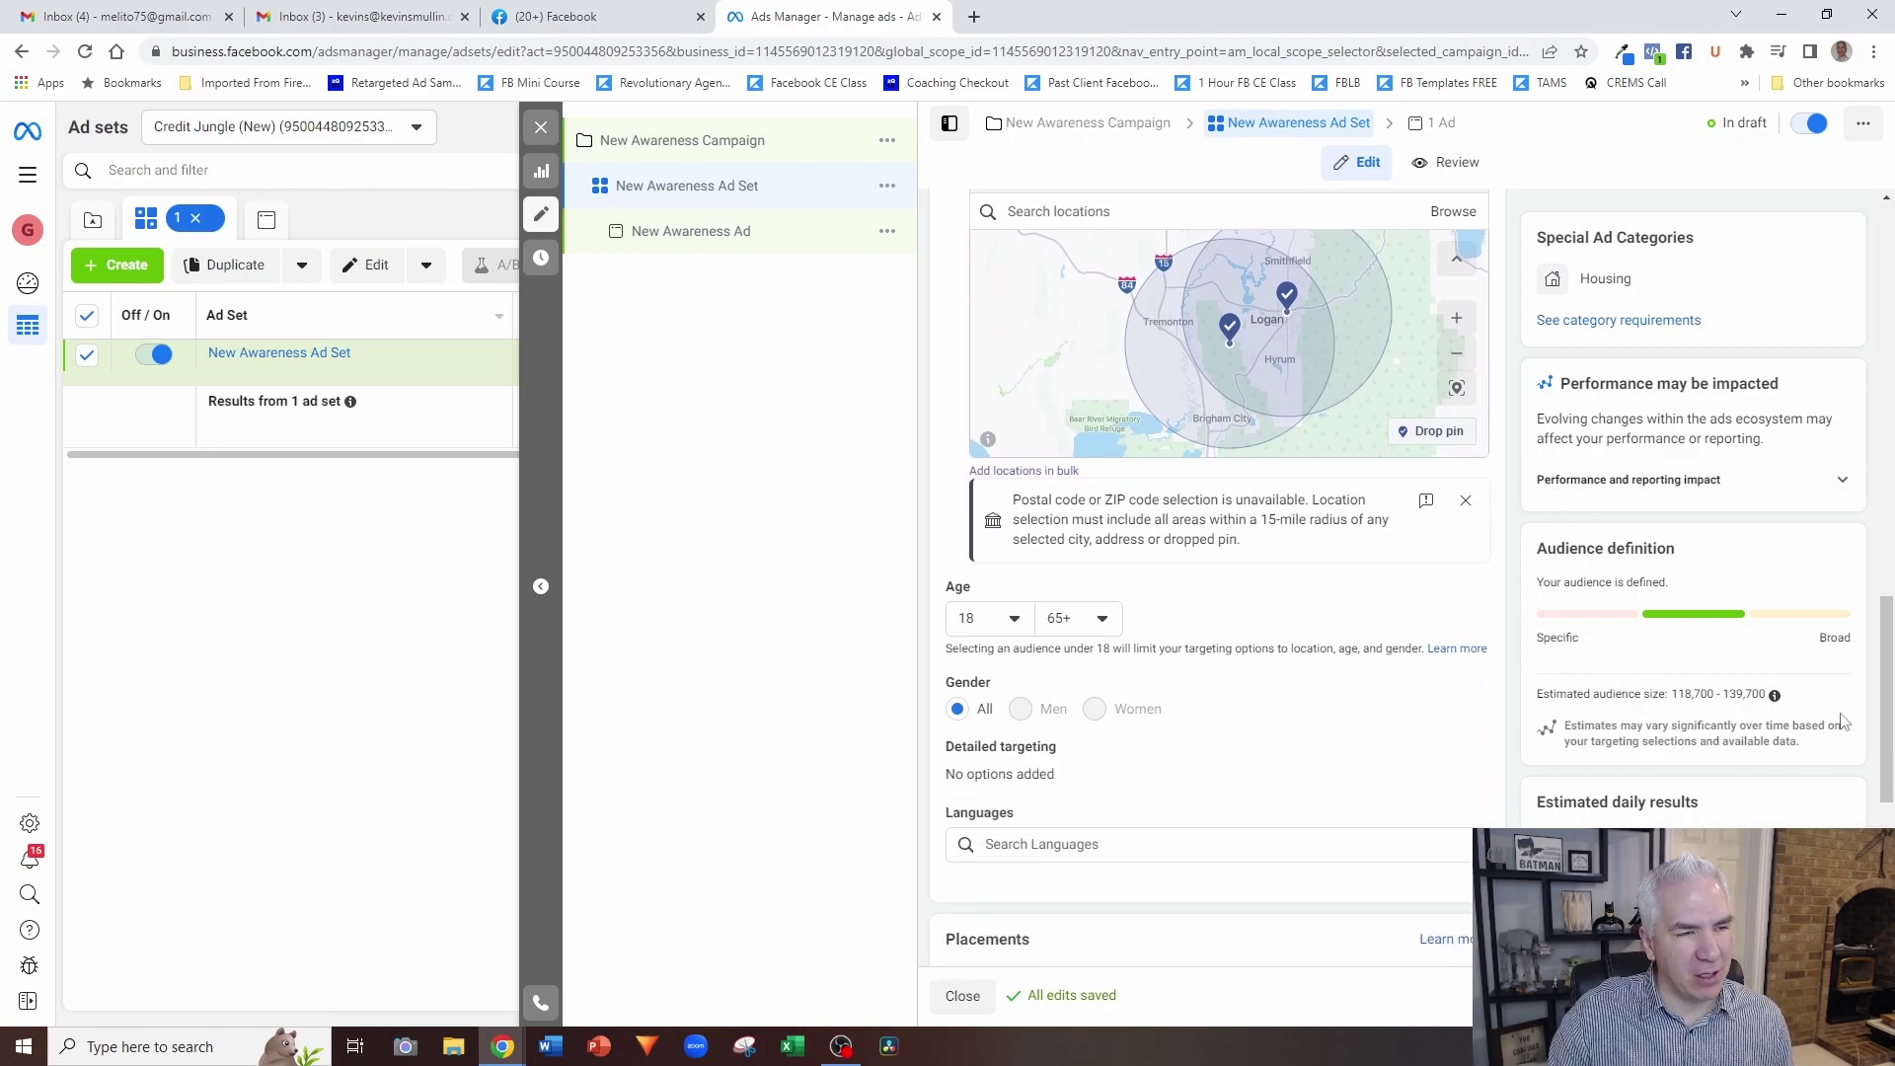
Step: Check the estimated audience size with Spanish (All) set as the audience language, and clear that language again
{"action": "scroll", "coordinate": [1354, 605], "scroll_direction": "down", "scroll_amount": 1}
{"action": "left_click", "coordinate": [1062, 746]}
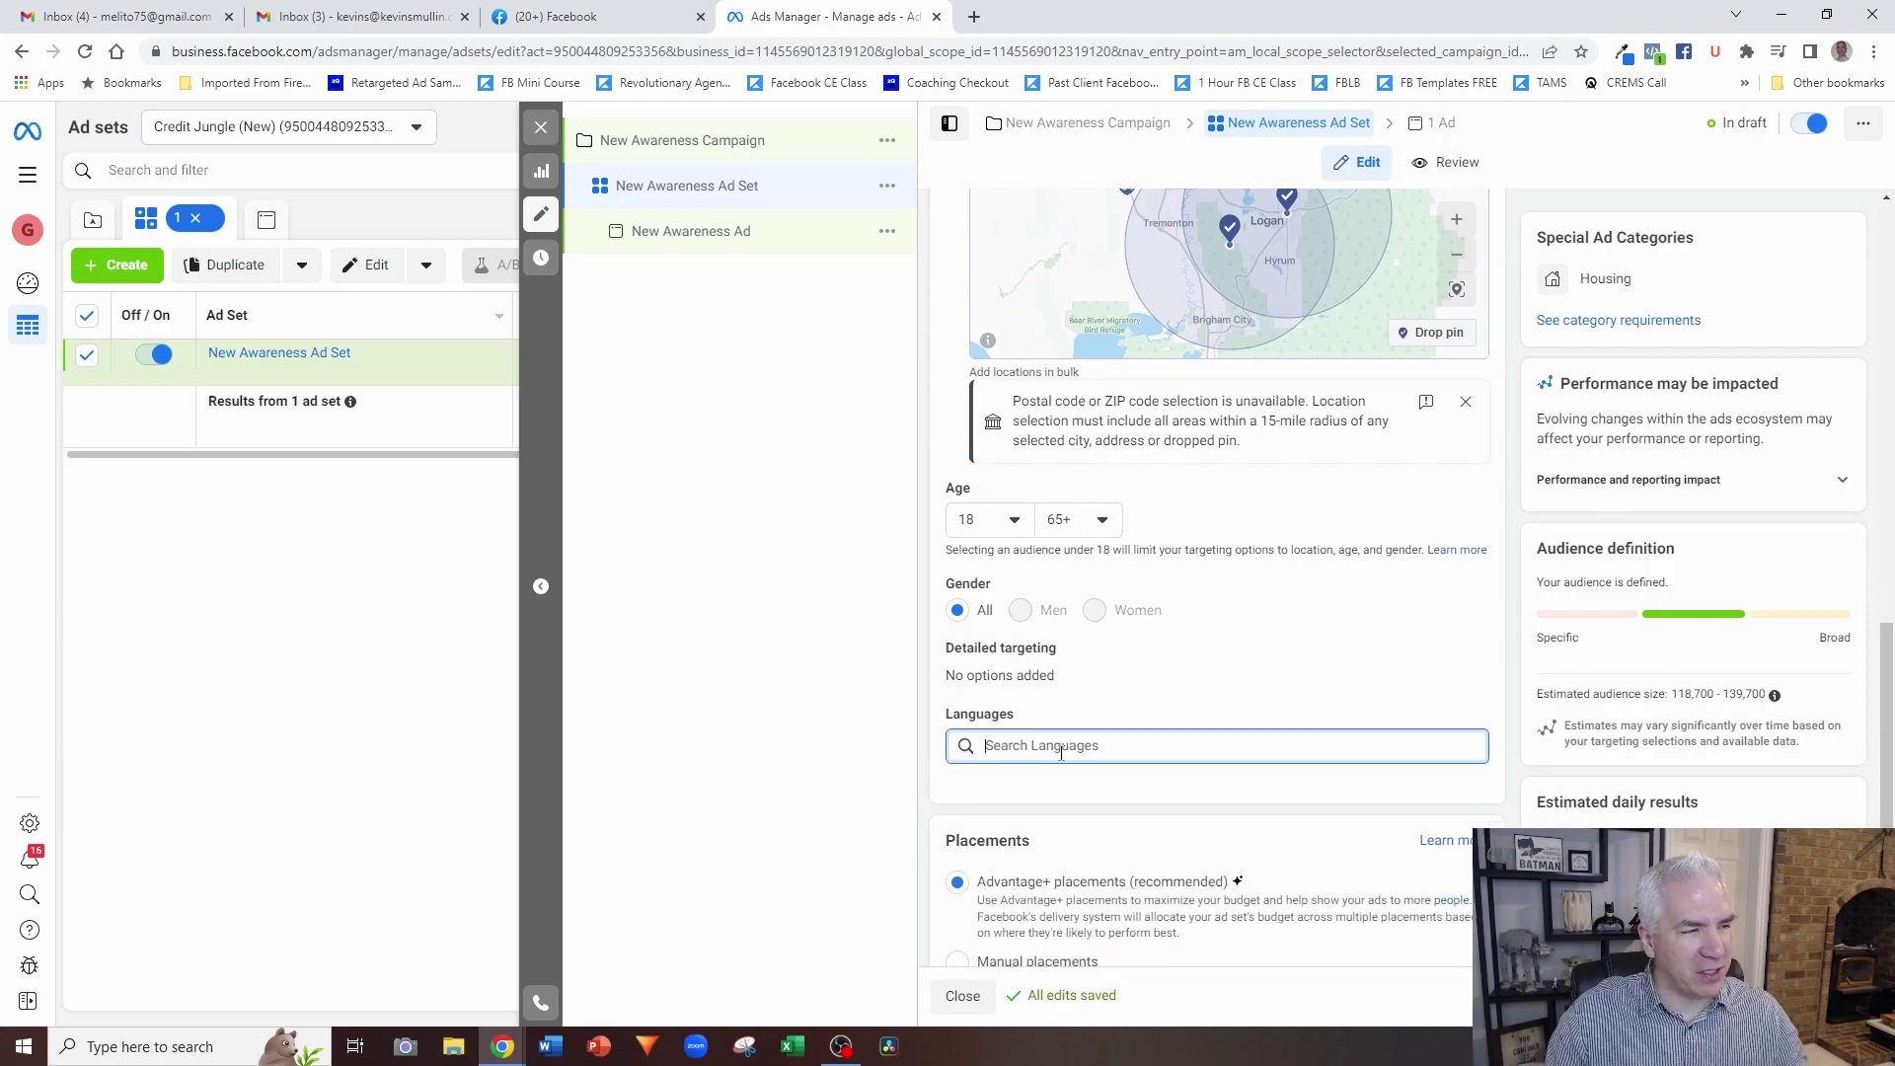
{"action": "type", "text": "s"}
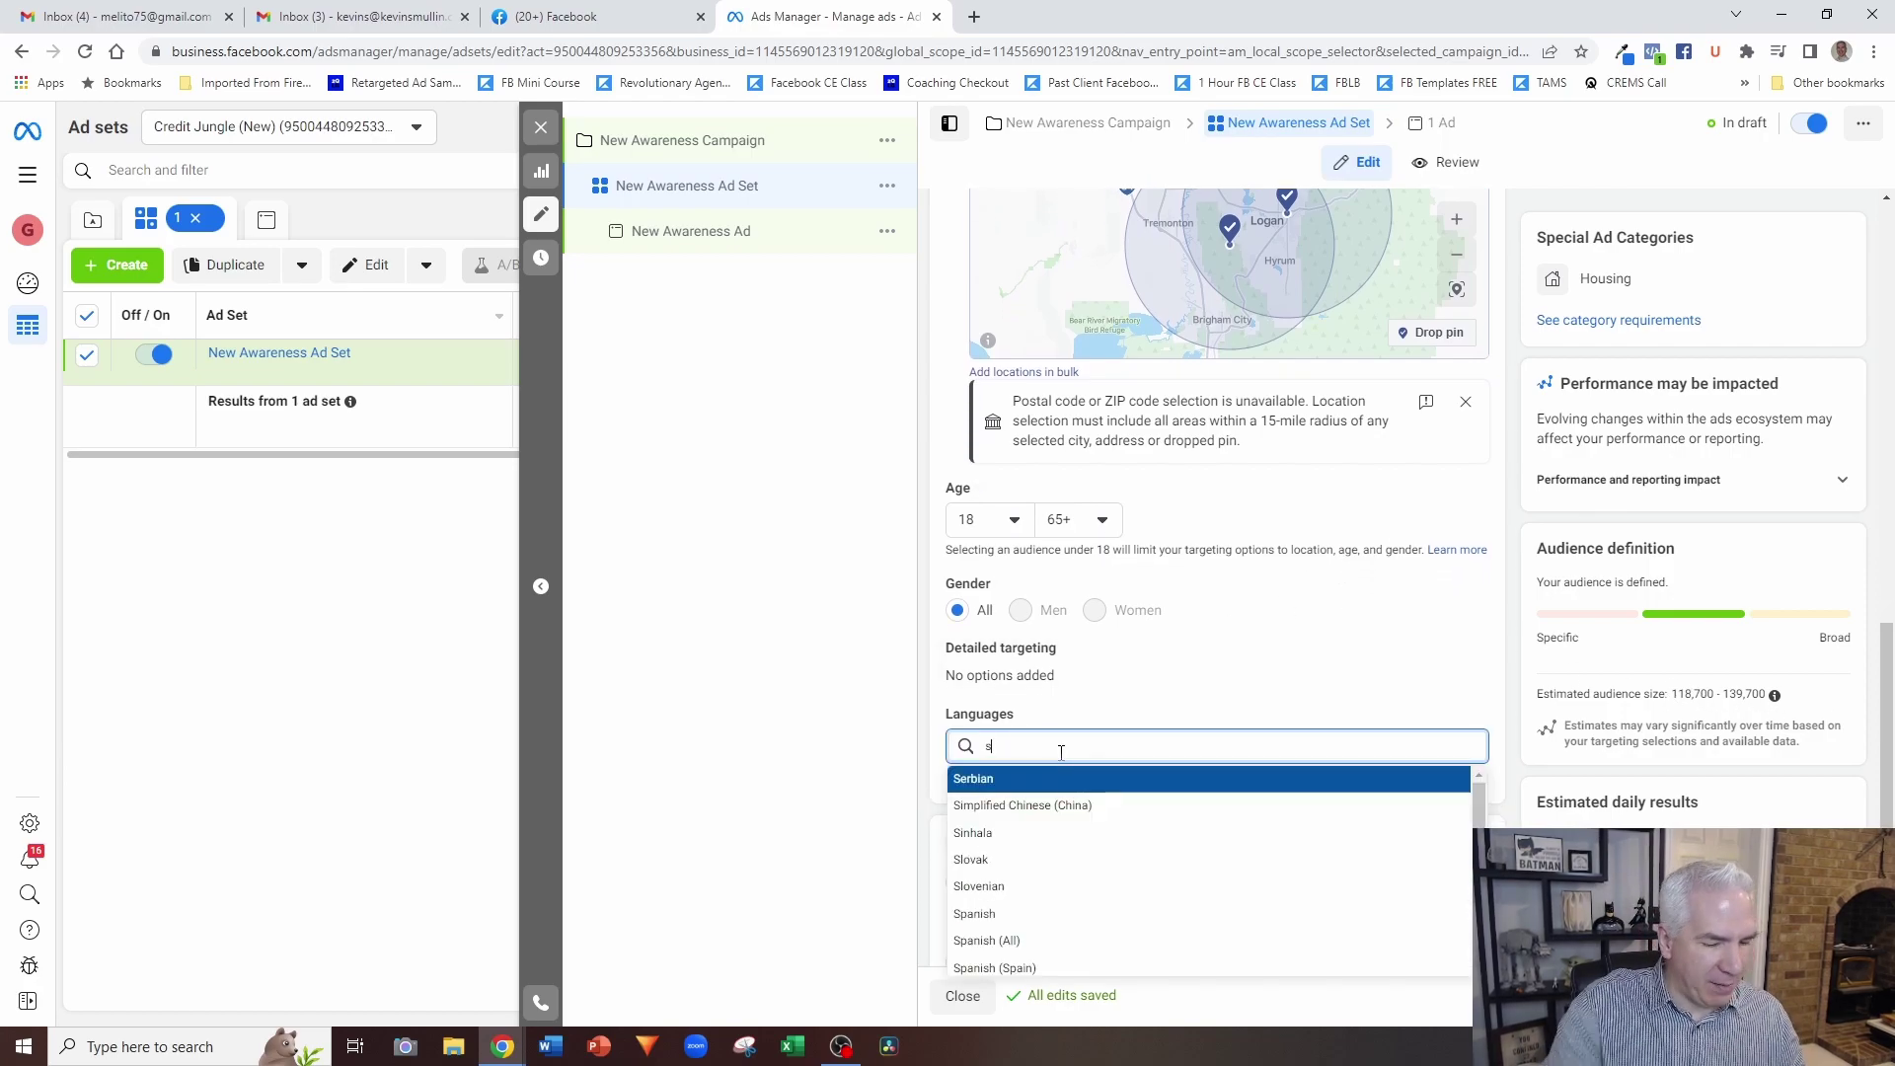
{"action": "type", "text": "pa"}
{"action": "left_click", "coordinate": [1027, 806]}
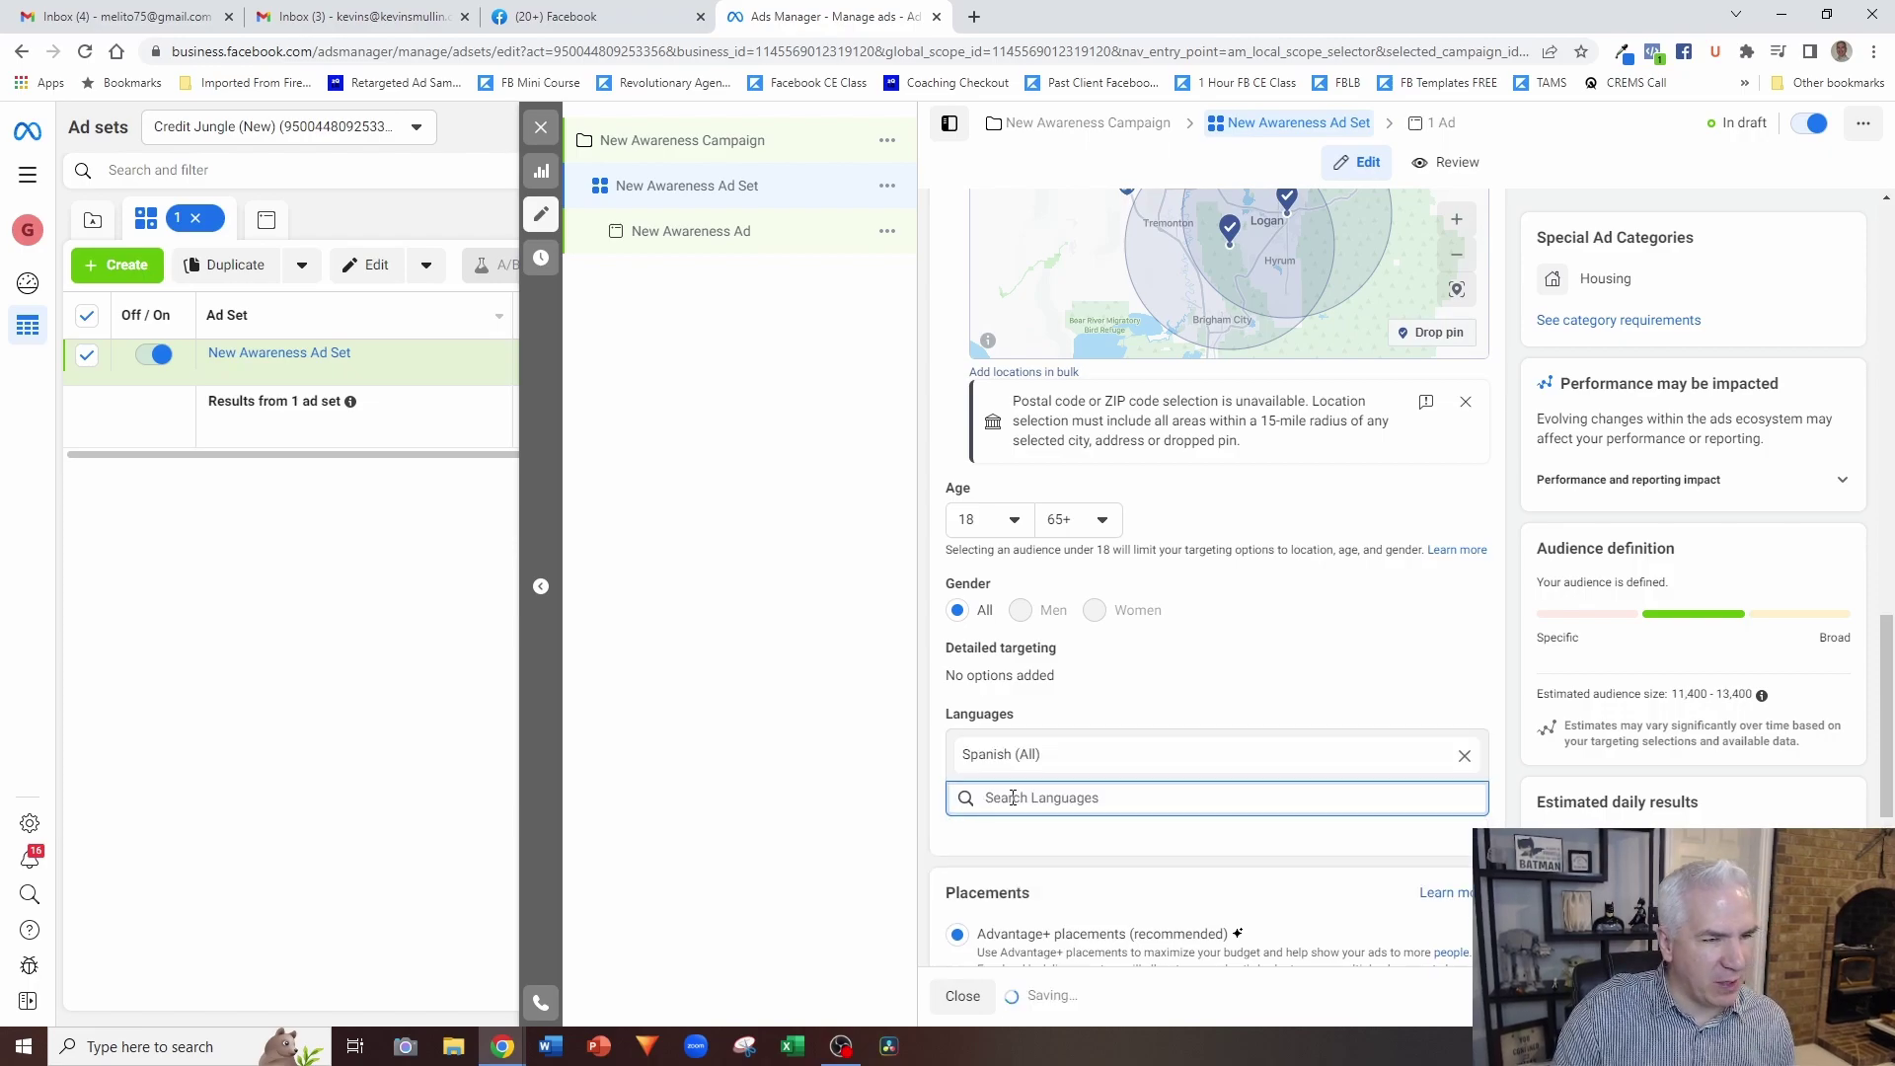
{"action": "left_click_drag", "start_coordinate": [1752, 695], "coordinate": [1675, 695]}
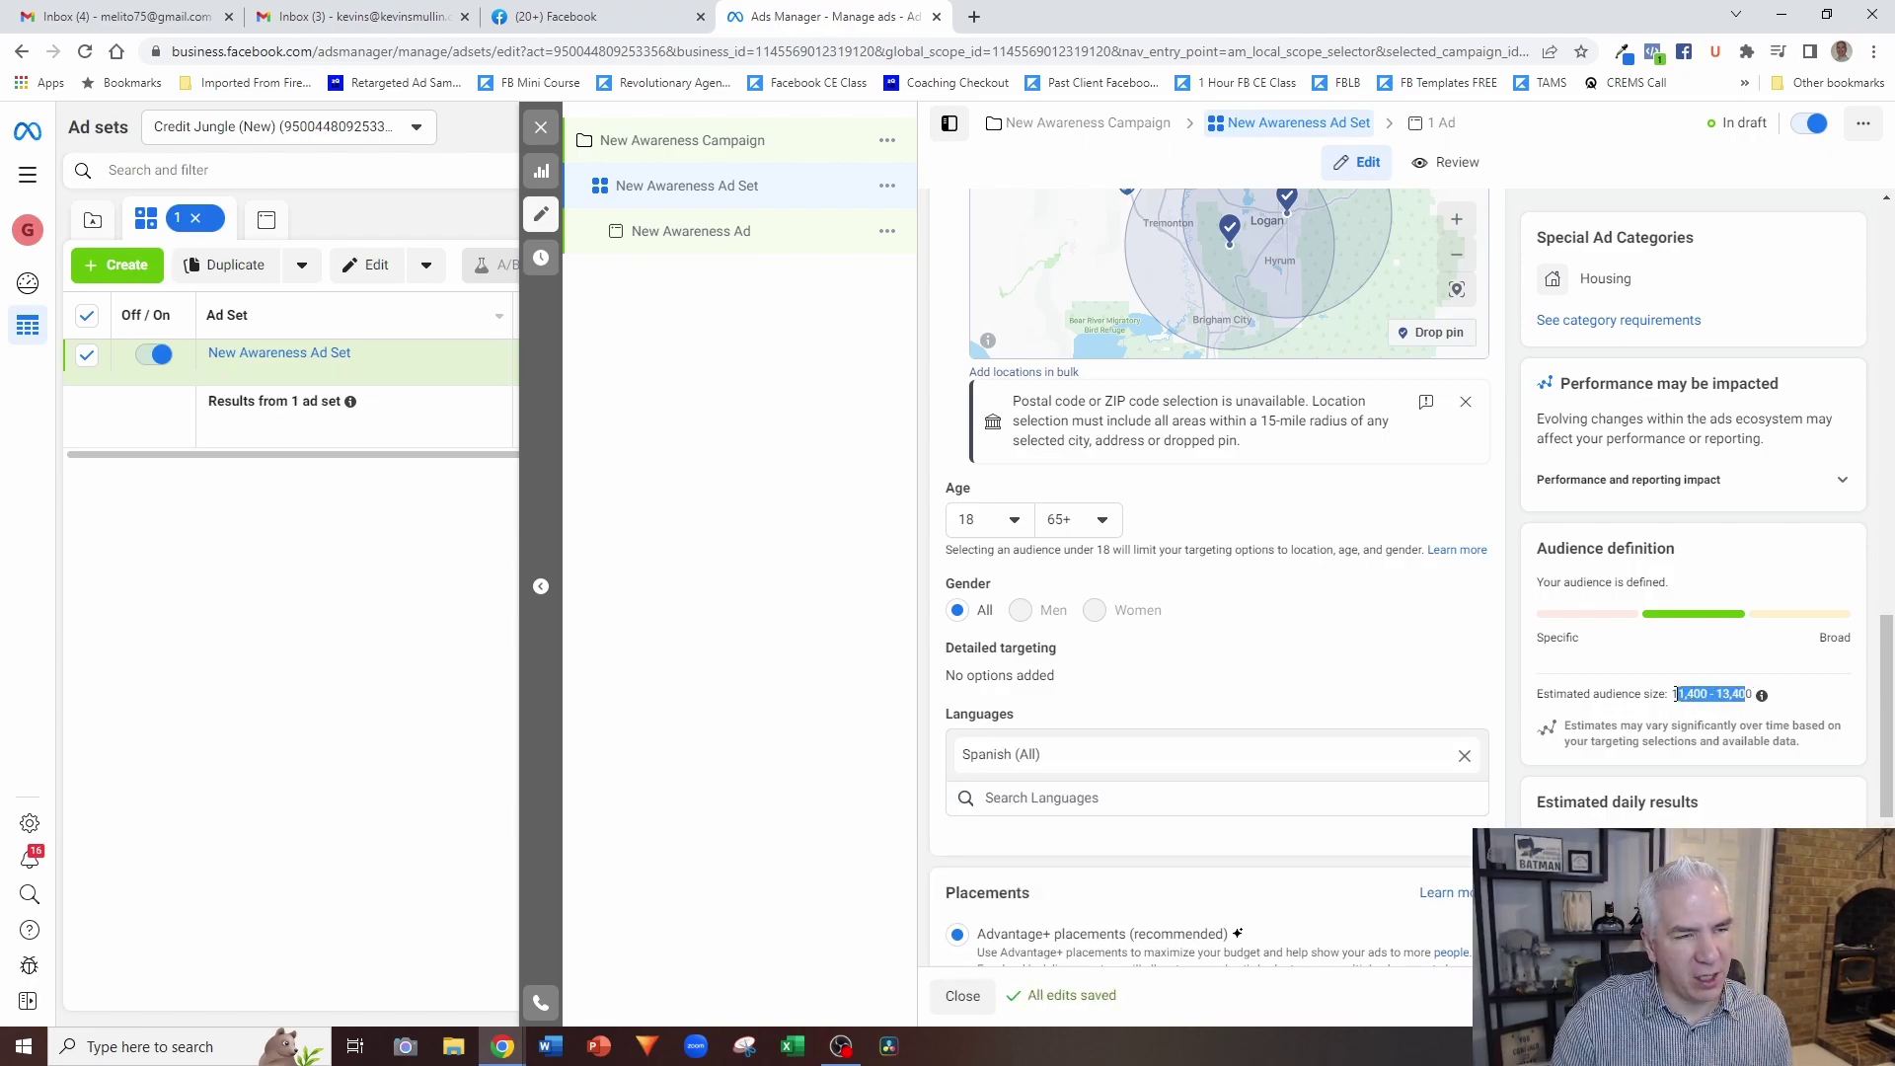
{"action": "left_click", "coordinate": [1538, 696]}
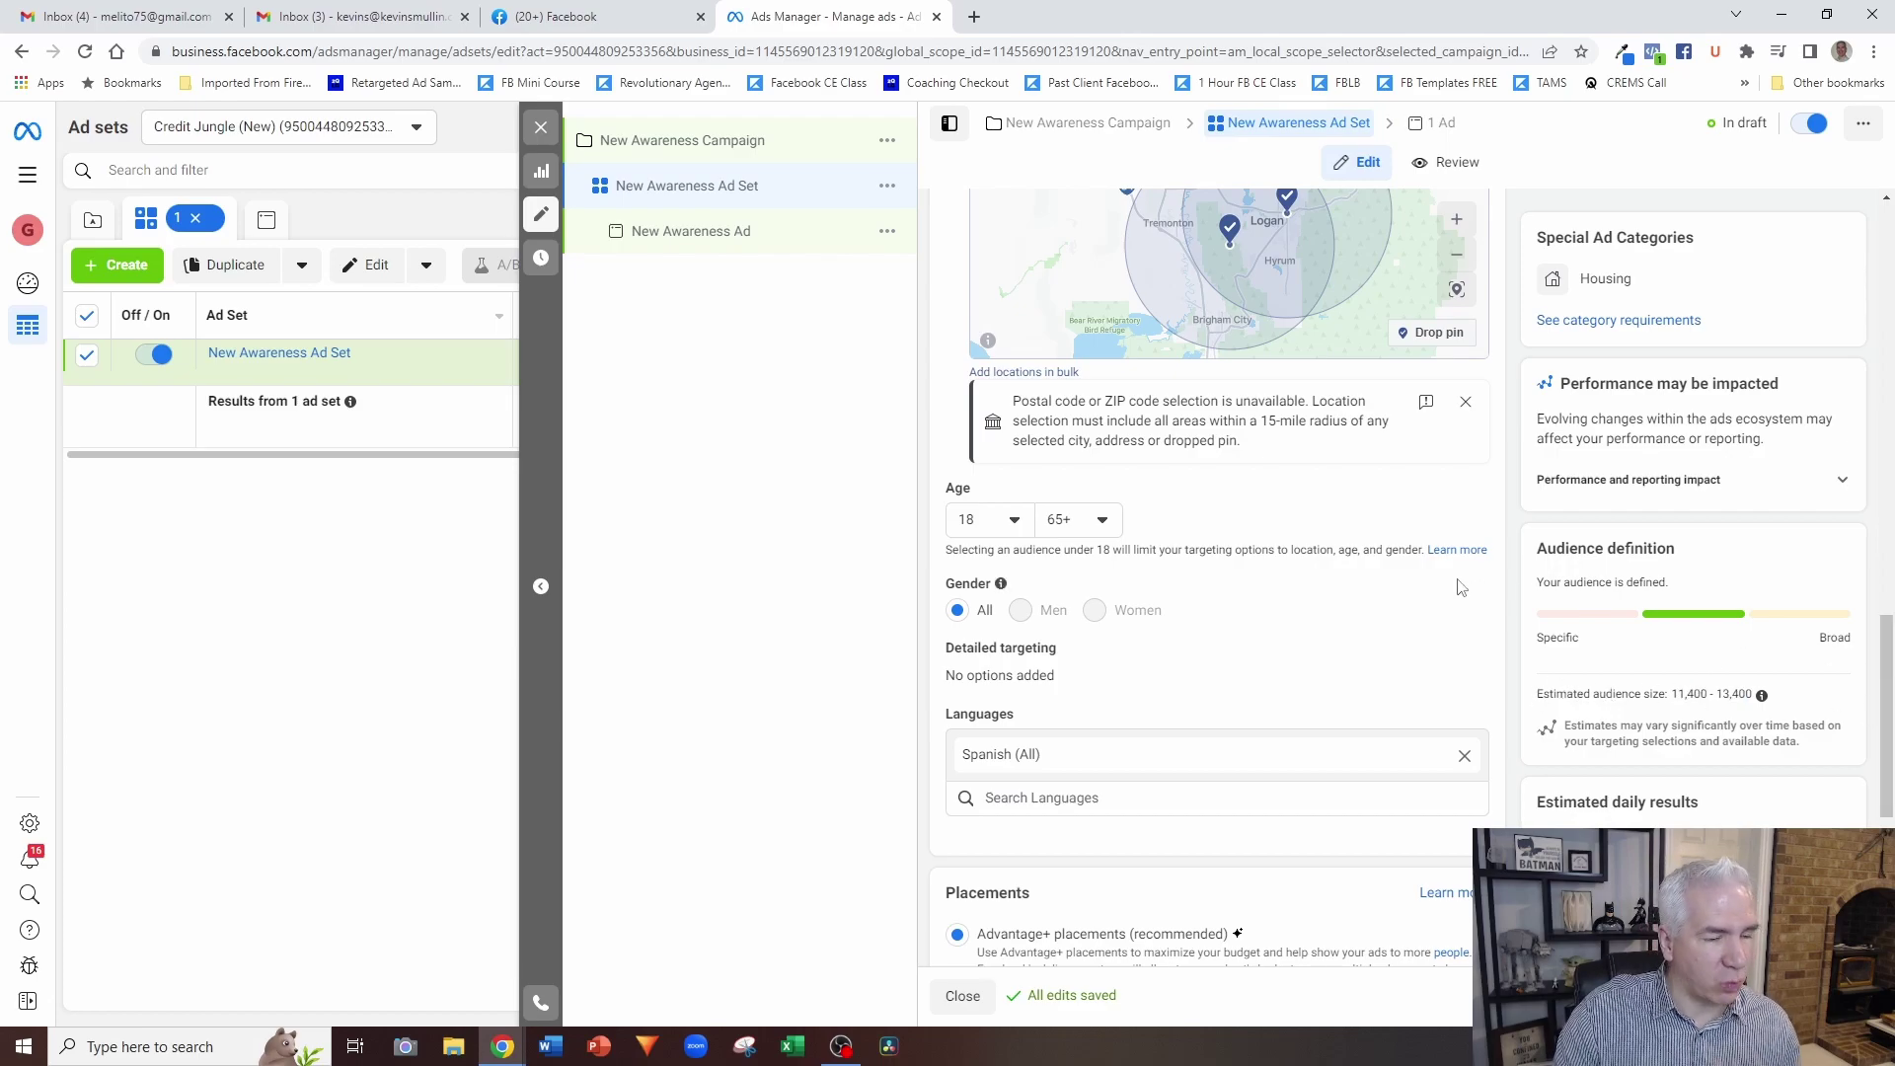
{"action": "left_click", "coordinate": [1465, 756]}
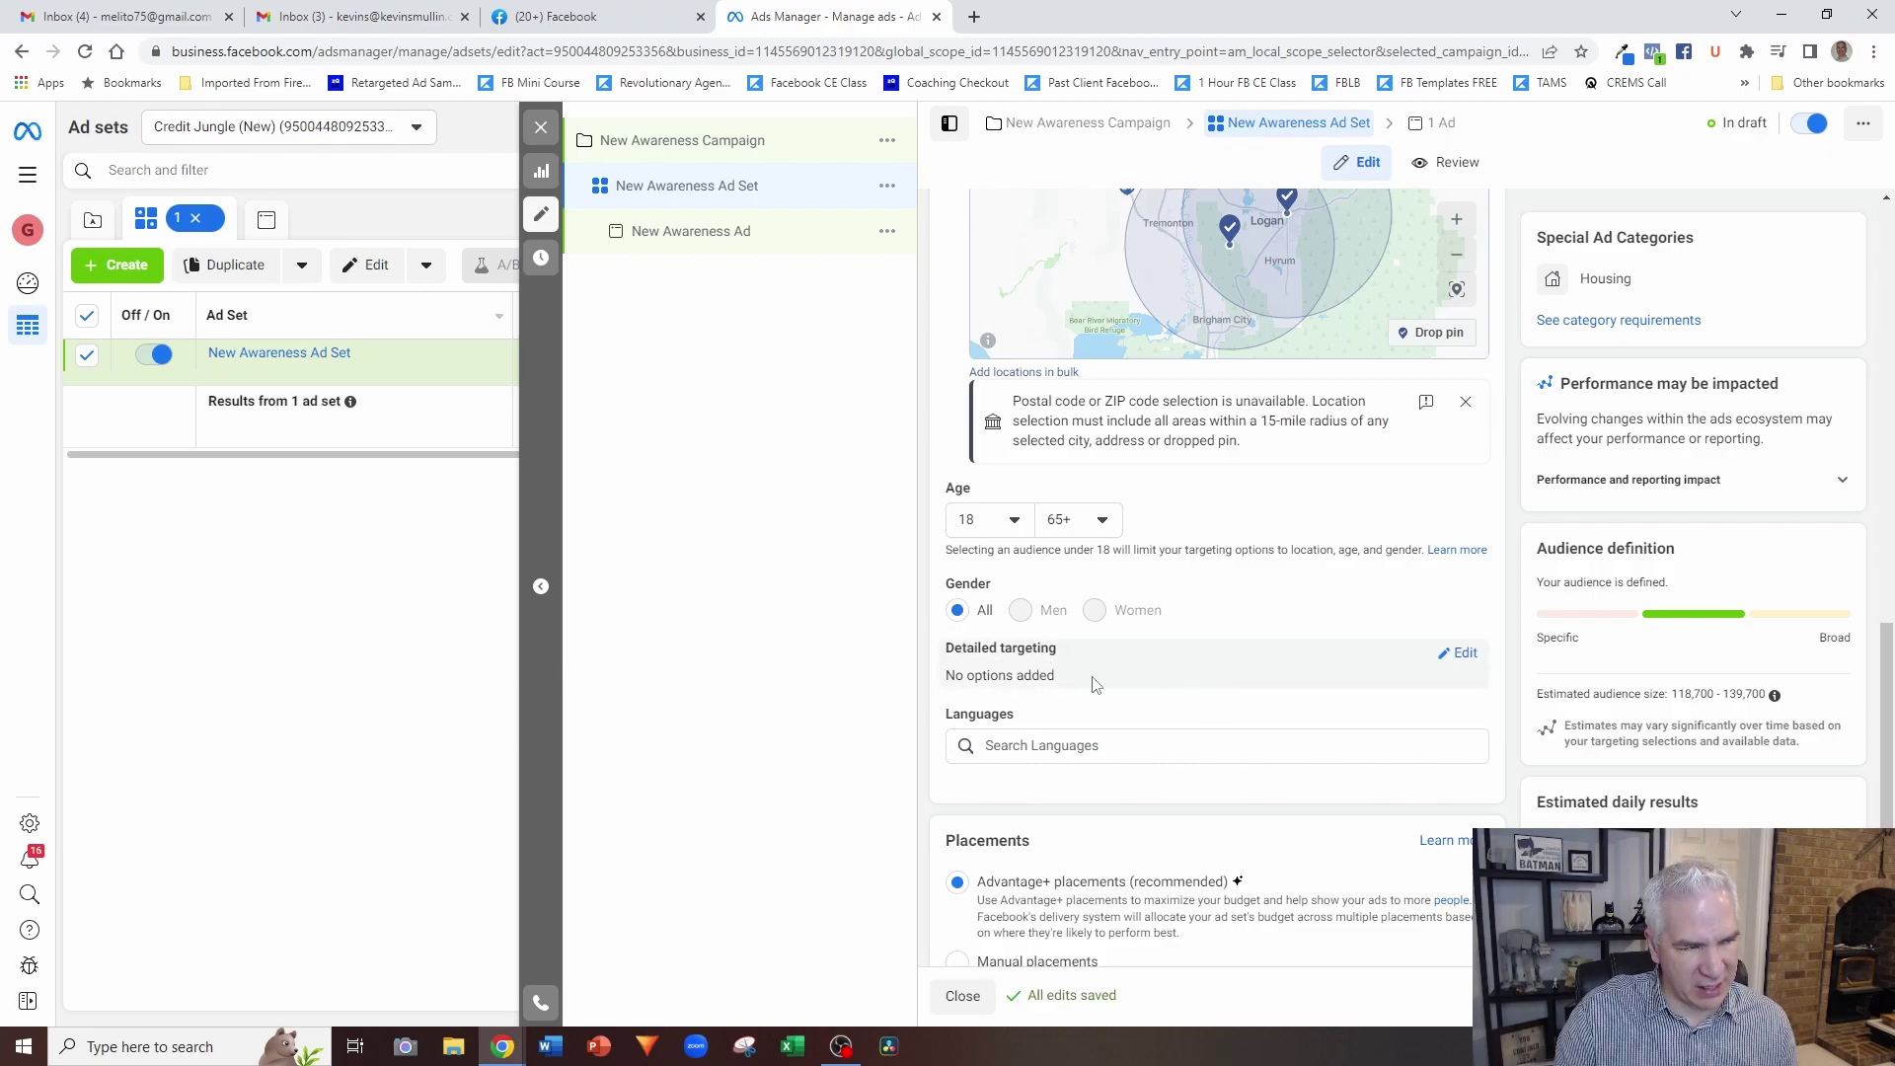
Step: Add the real estate interests Zillow, realtor.com and Trulia to the ad set's detailed targeting
{"action": "left_click", "coordinate": [1466, 656]}
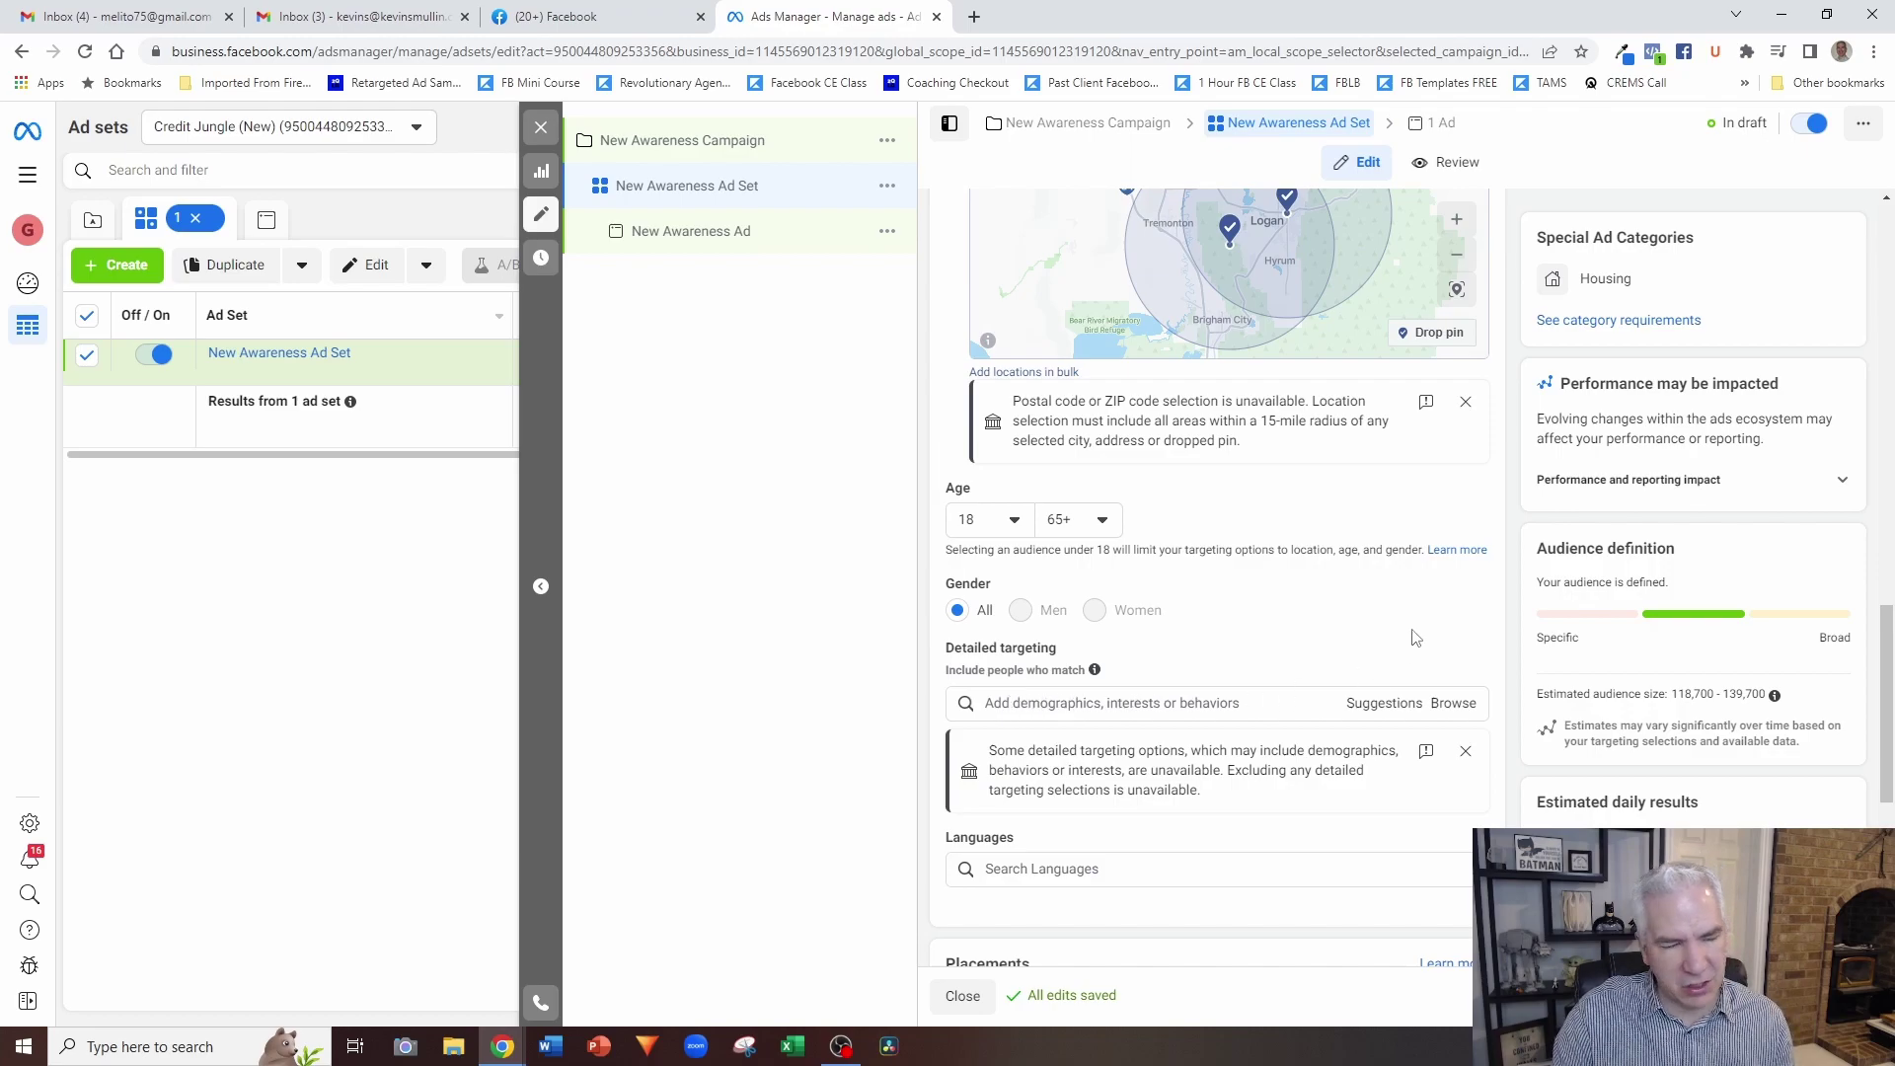
{"action": "left_click", "coordinate": [1206, 701]}
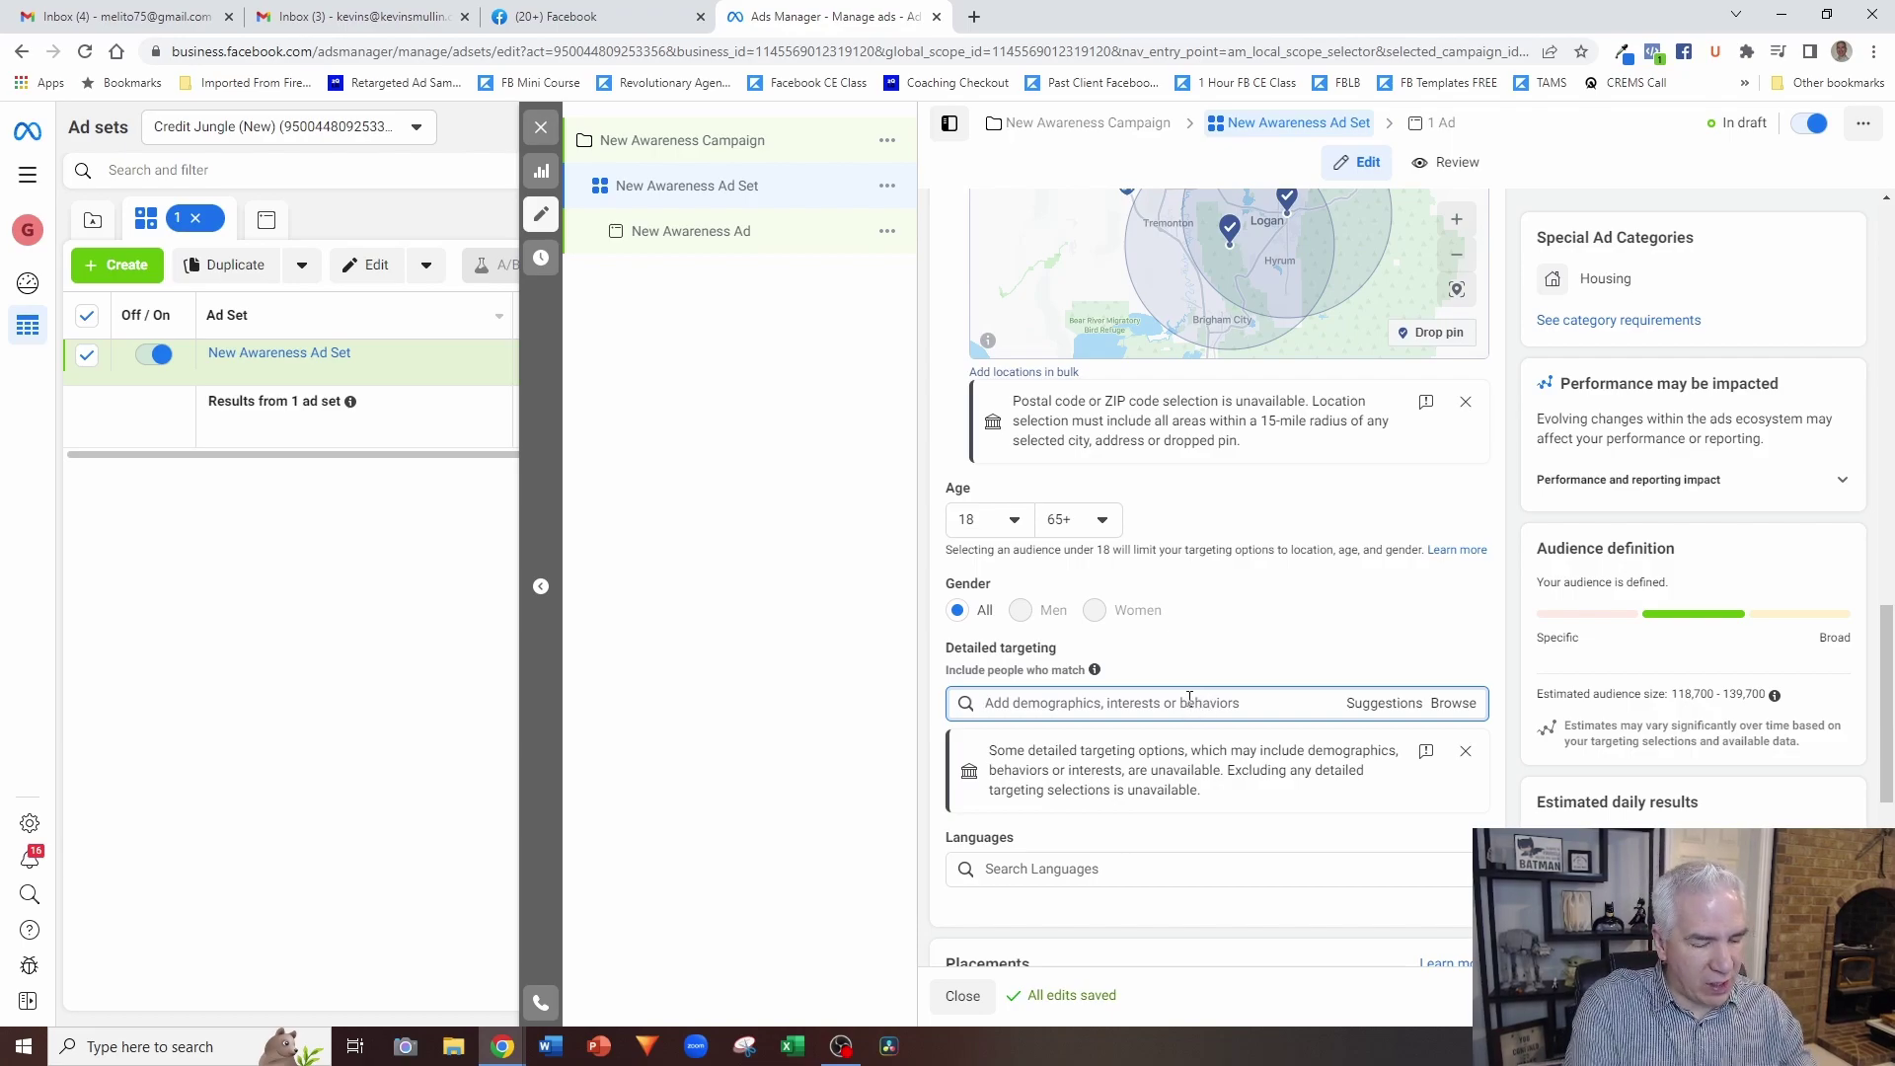
{"action": "type", "text": "zillow"}
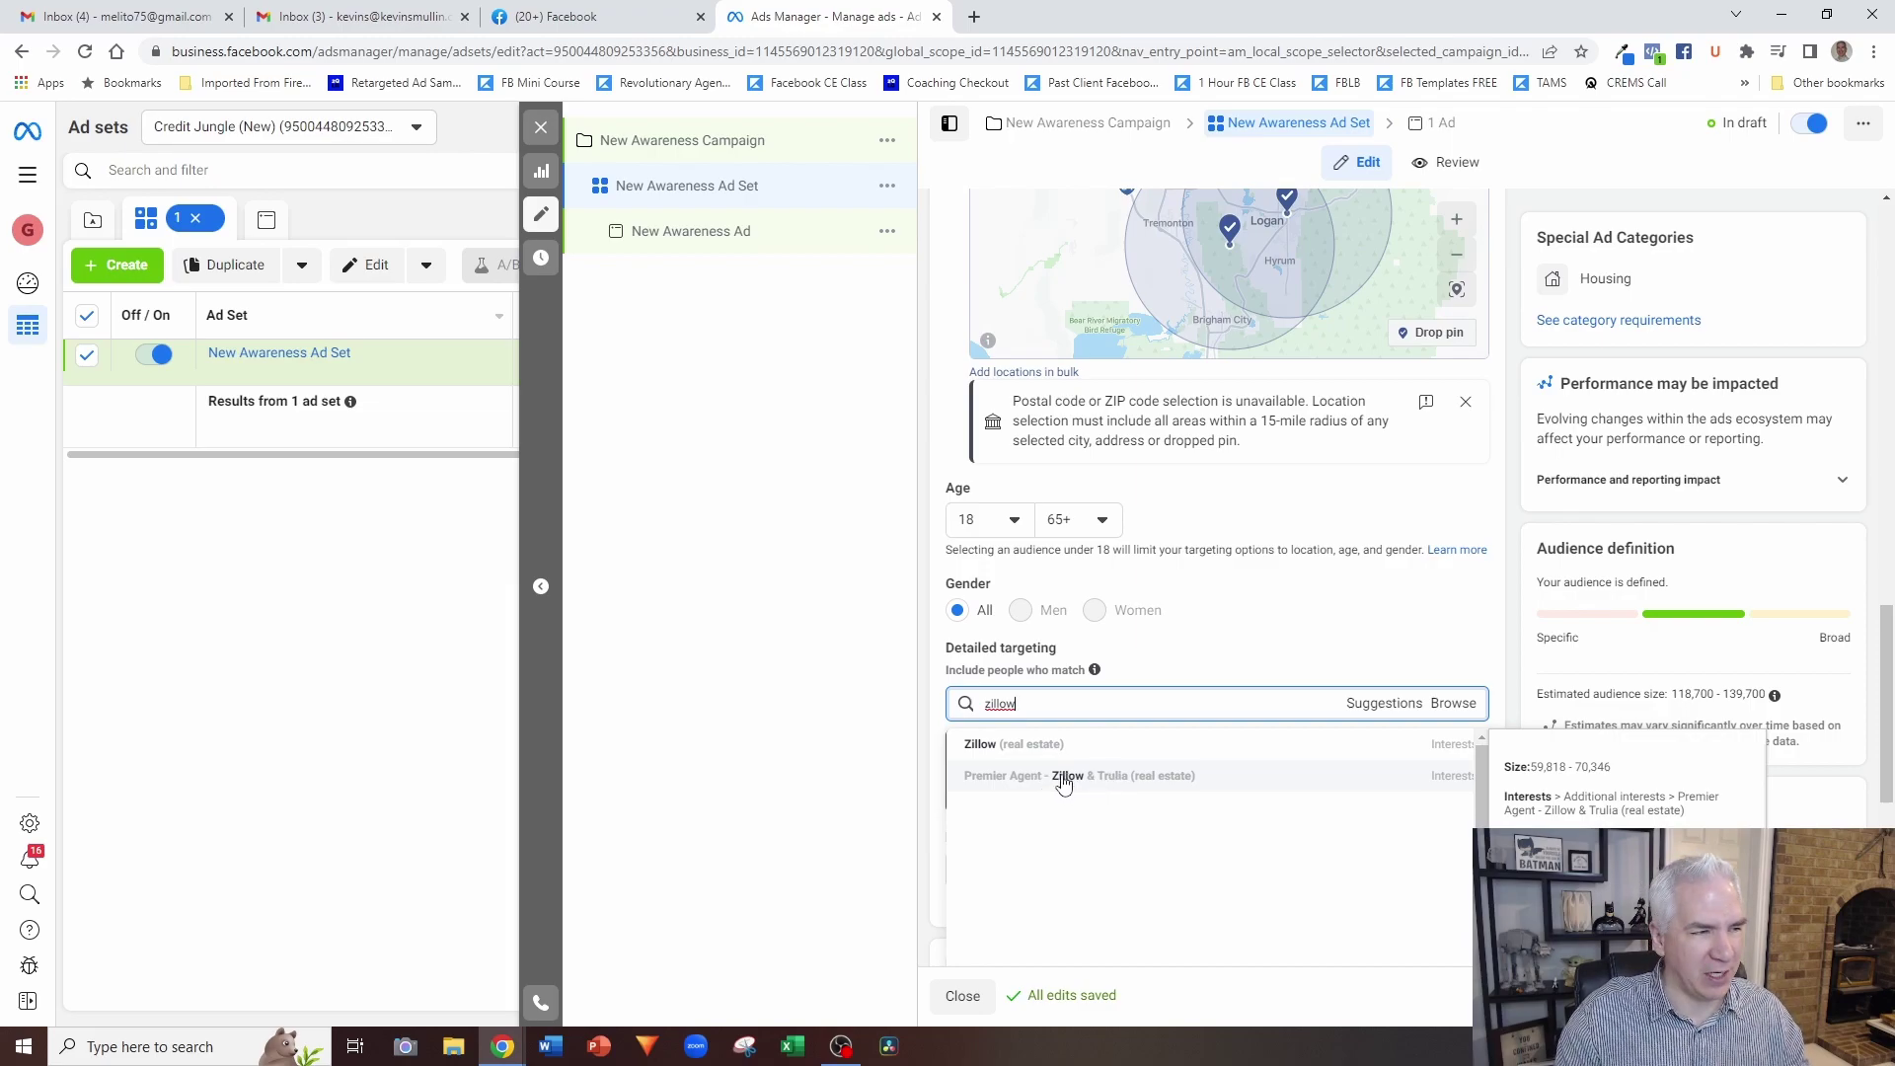
{"action": "left_click", "coordinate": [1033, 747]}
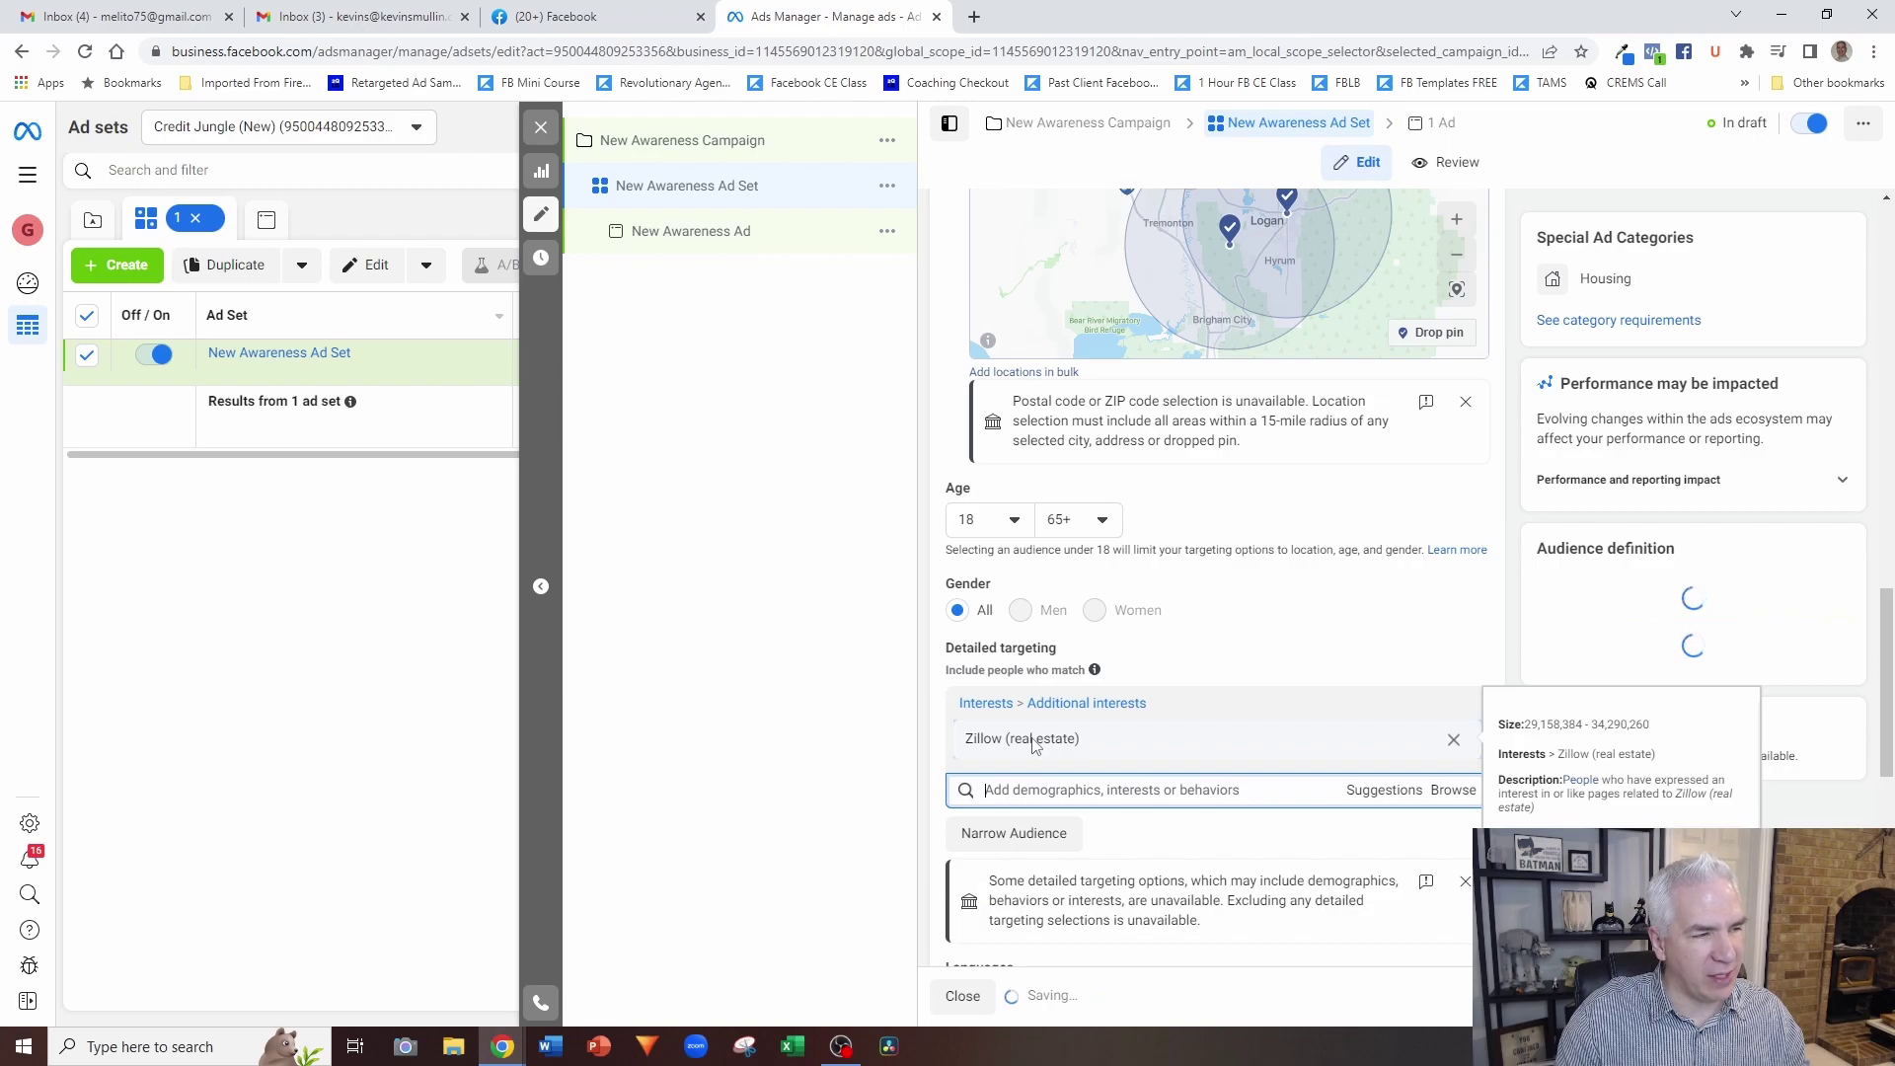
{"action": "type", "text": "real"}
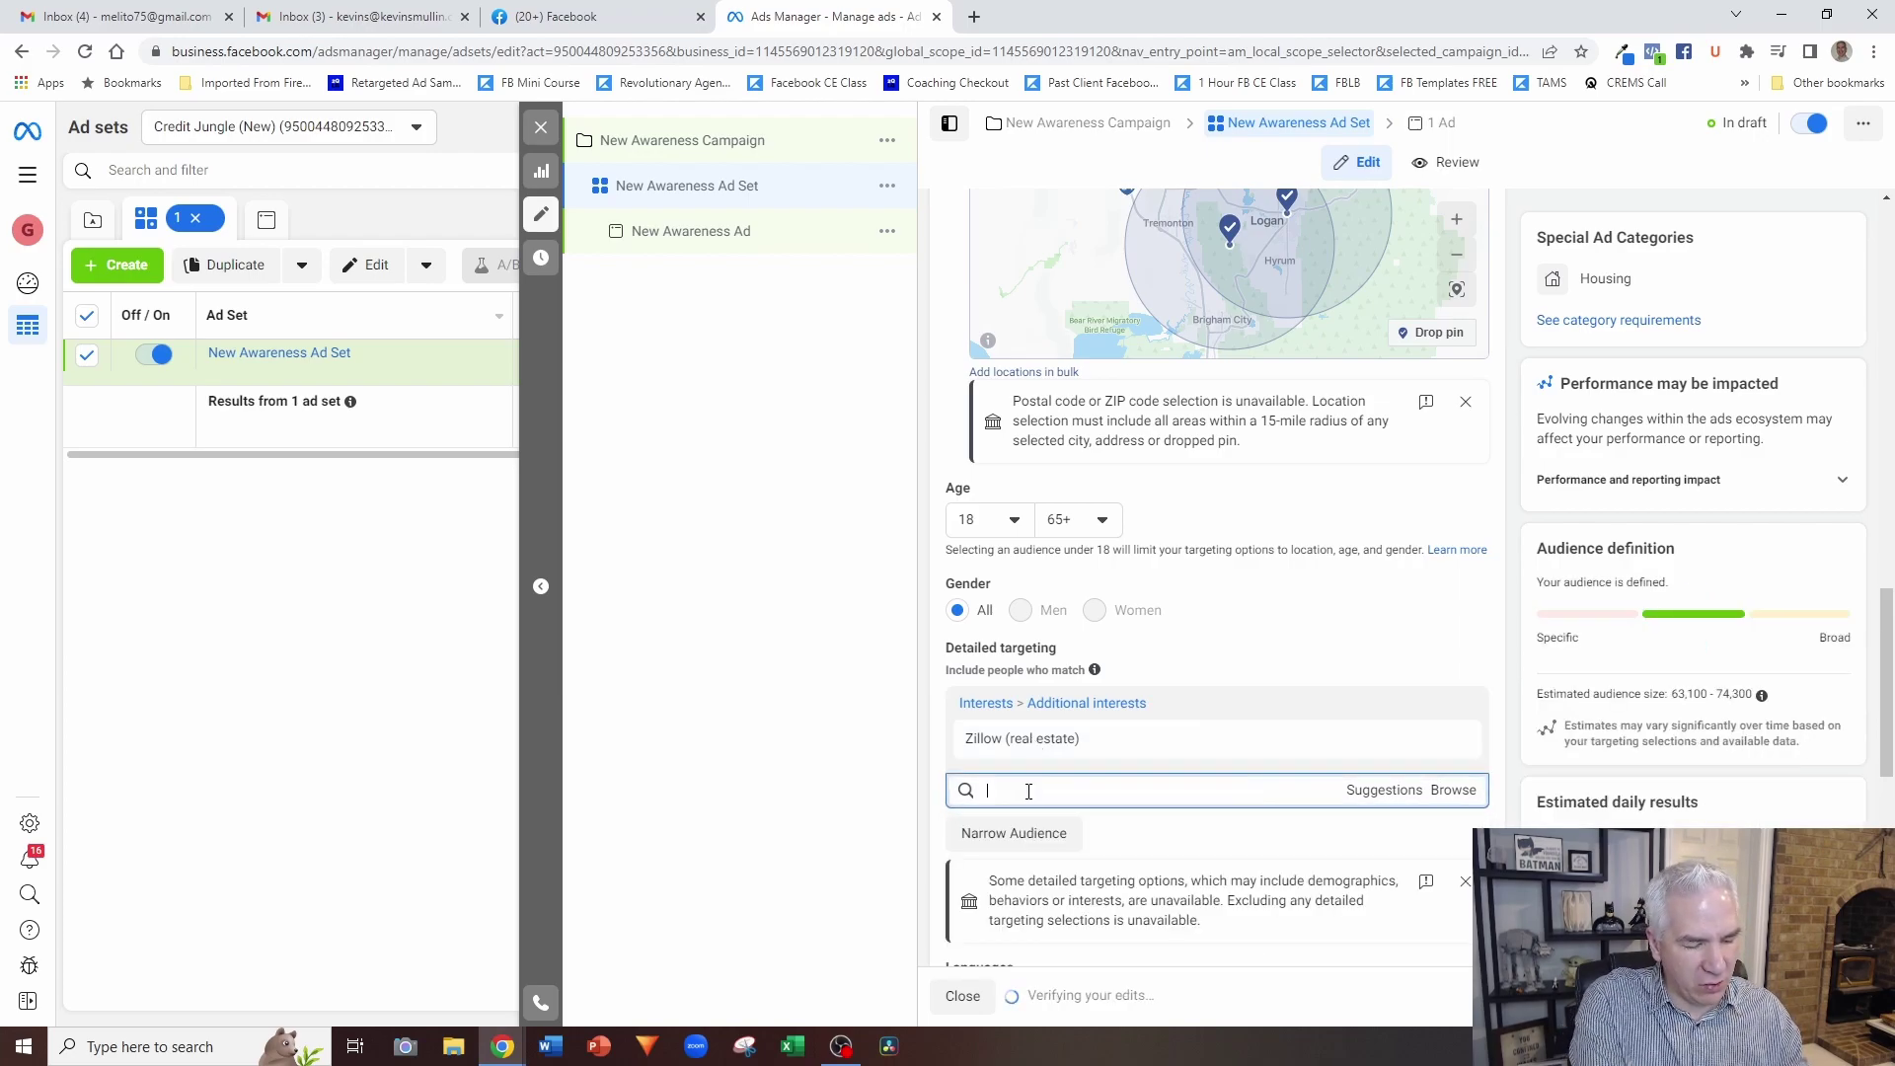
{"action": "type", "text": "tor.co"}
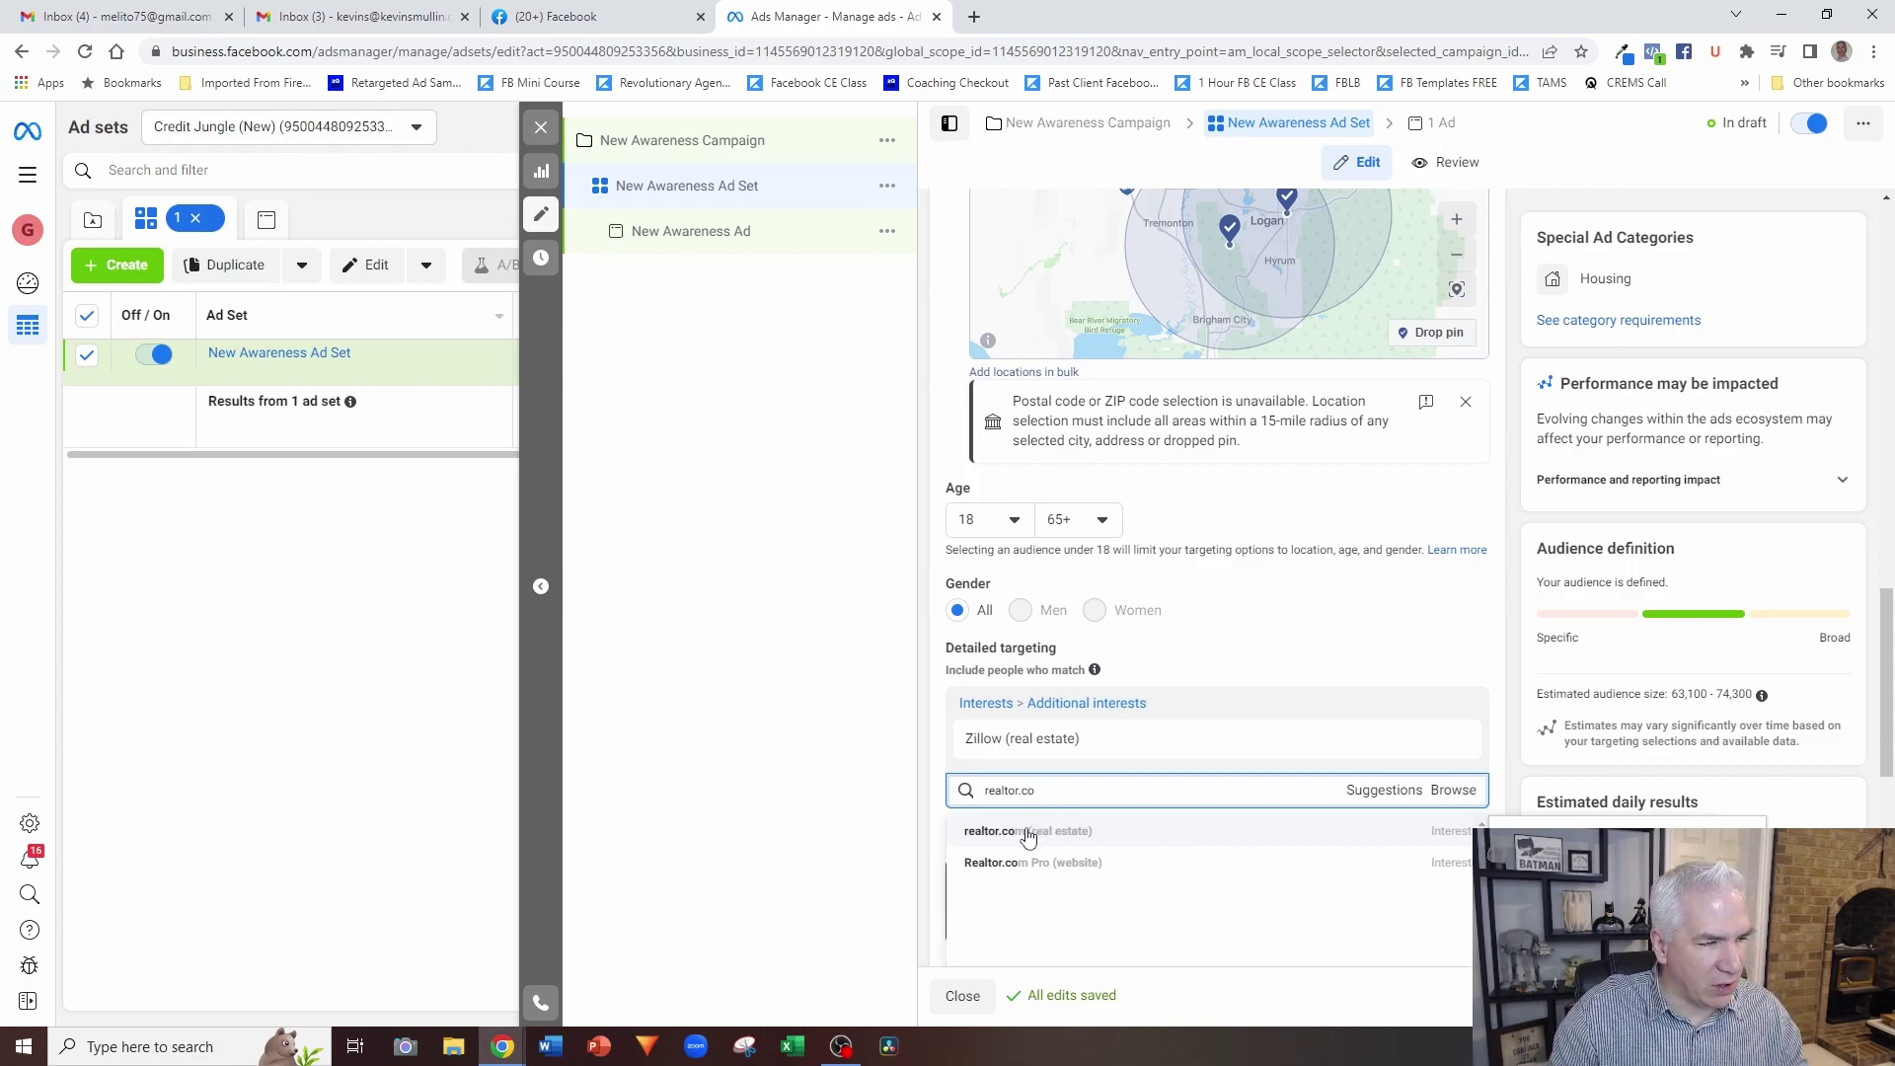
{"action": "left_click", "coordinate": [1028, 832]}
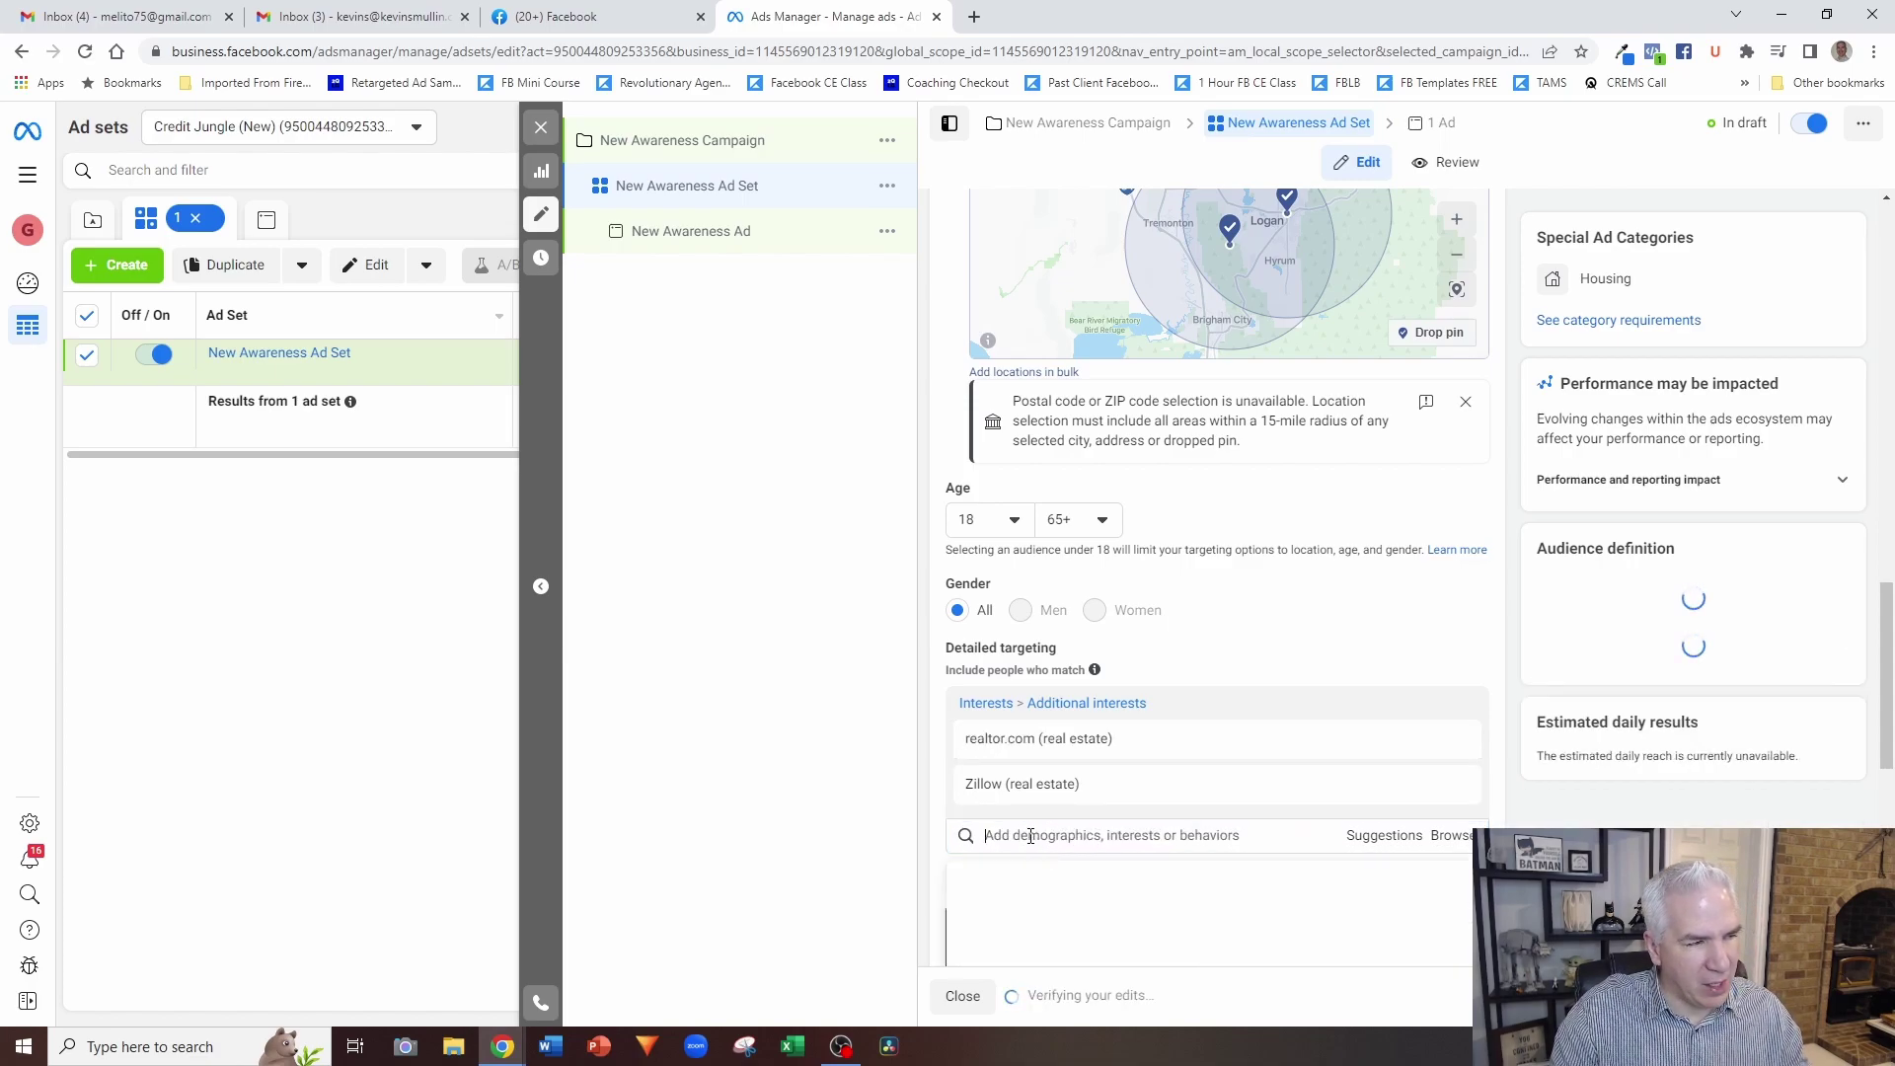
{"action": "type", "text": "trulia"}
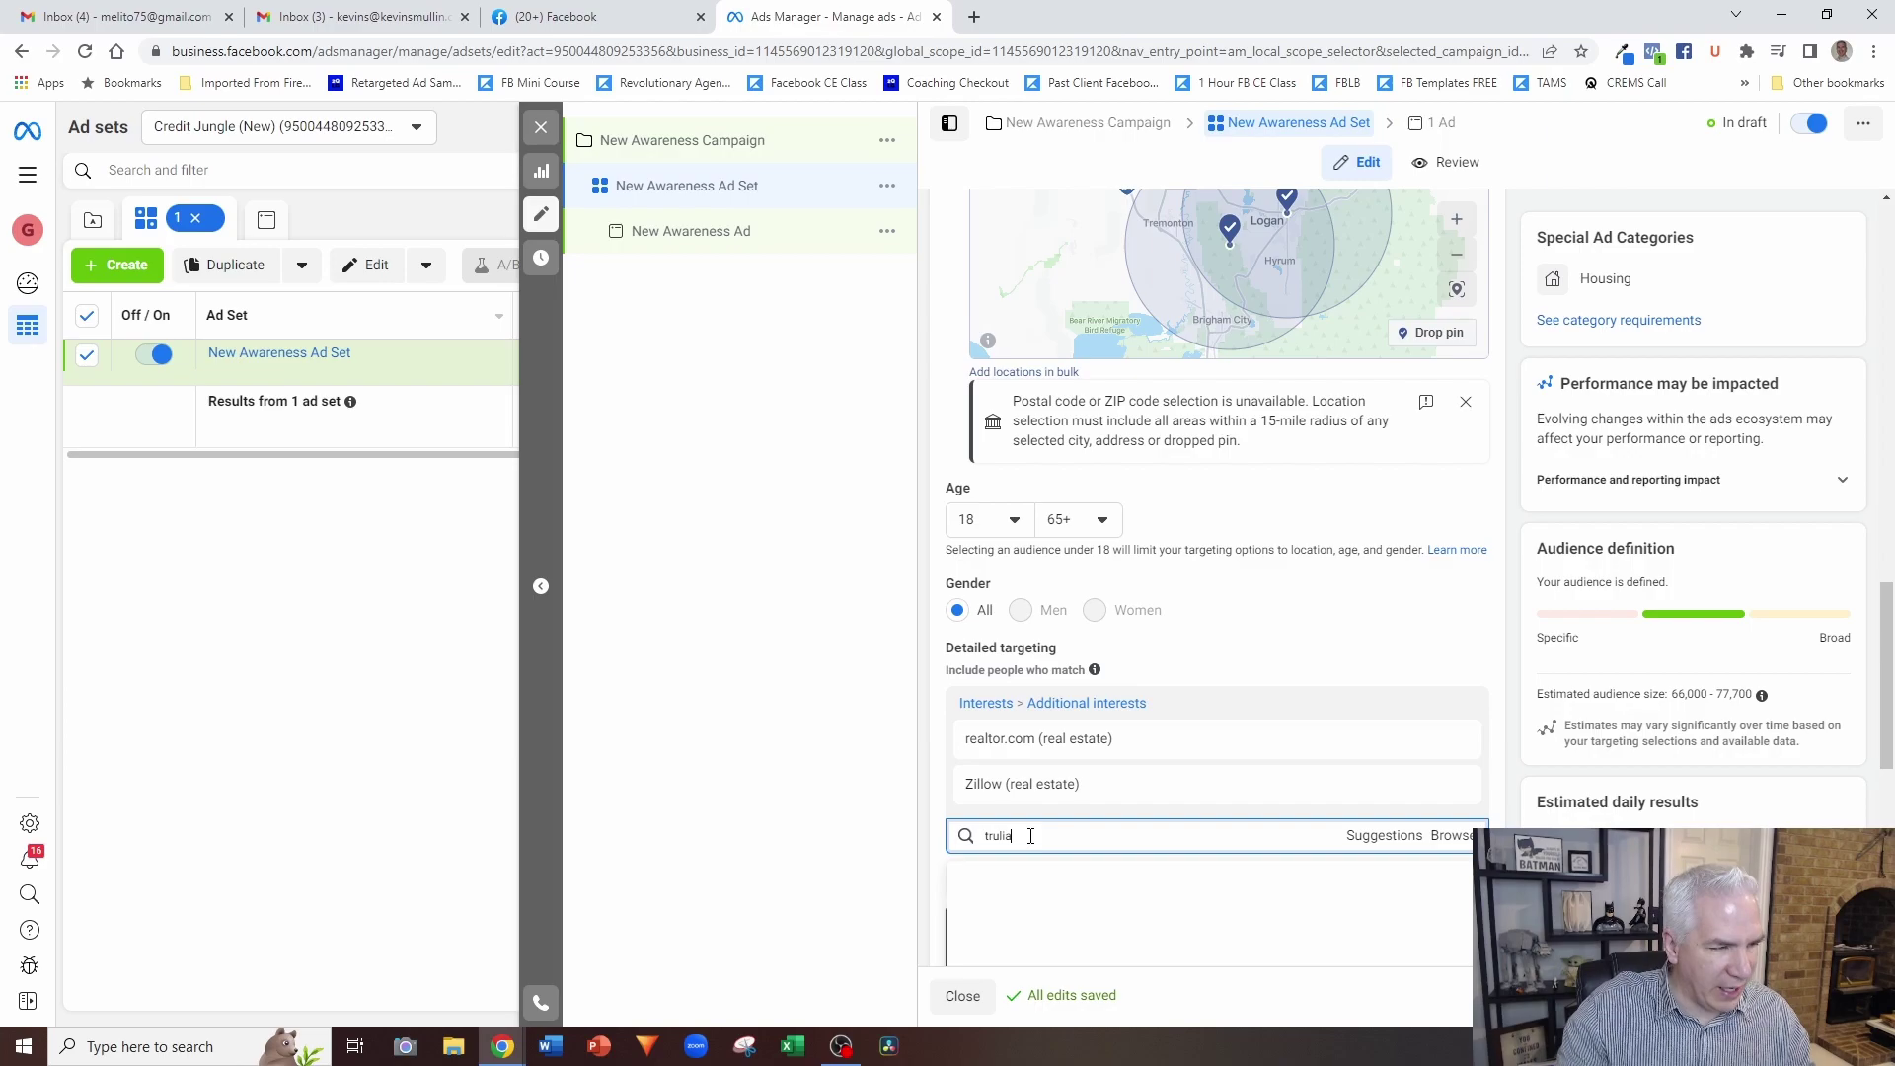
{"action": "left_click", "coordinate": [1029, 878]}
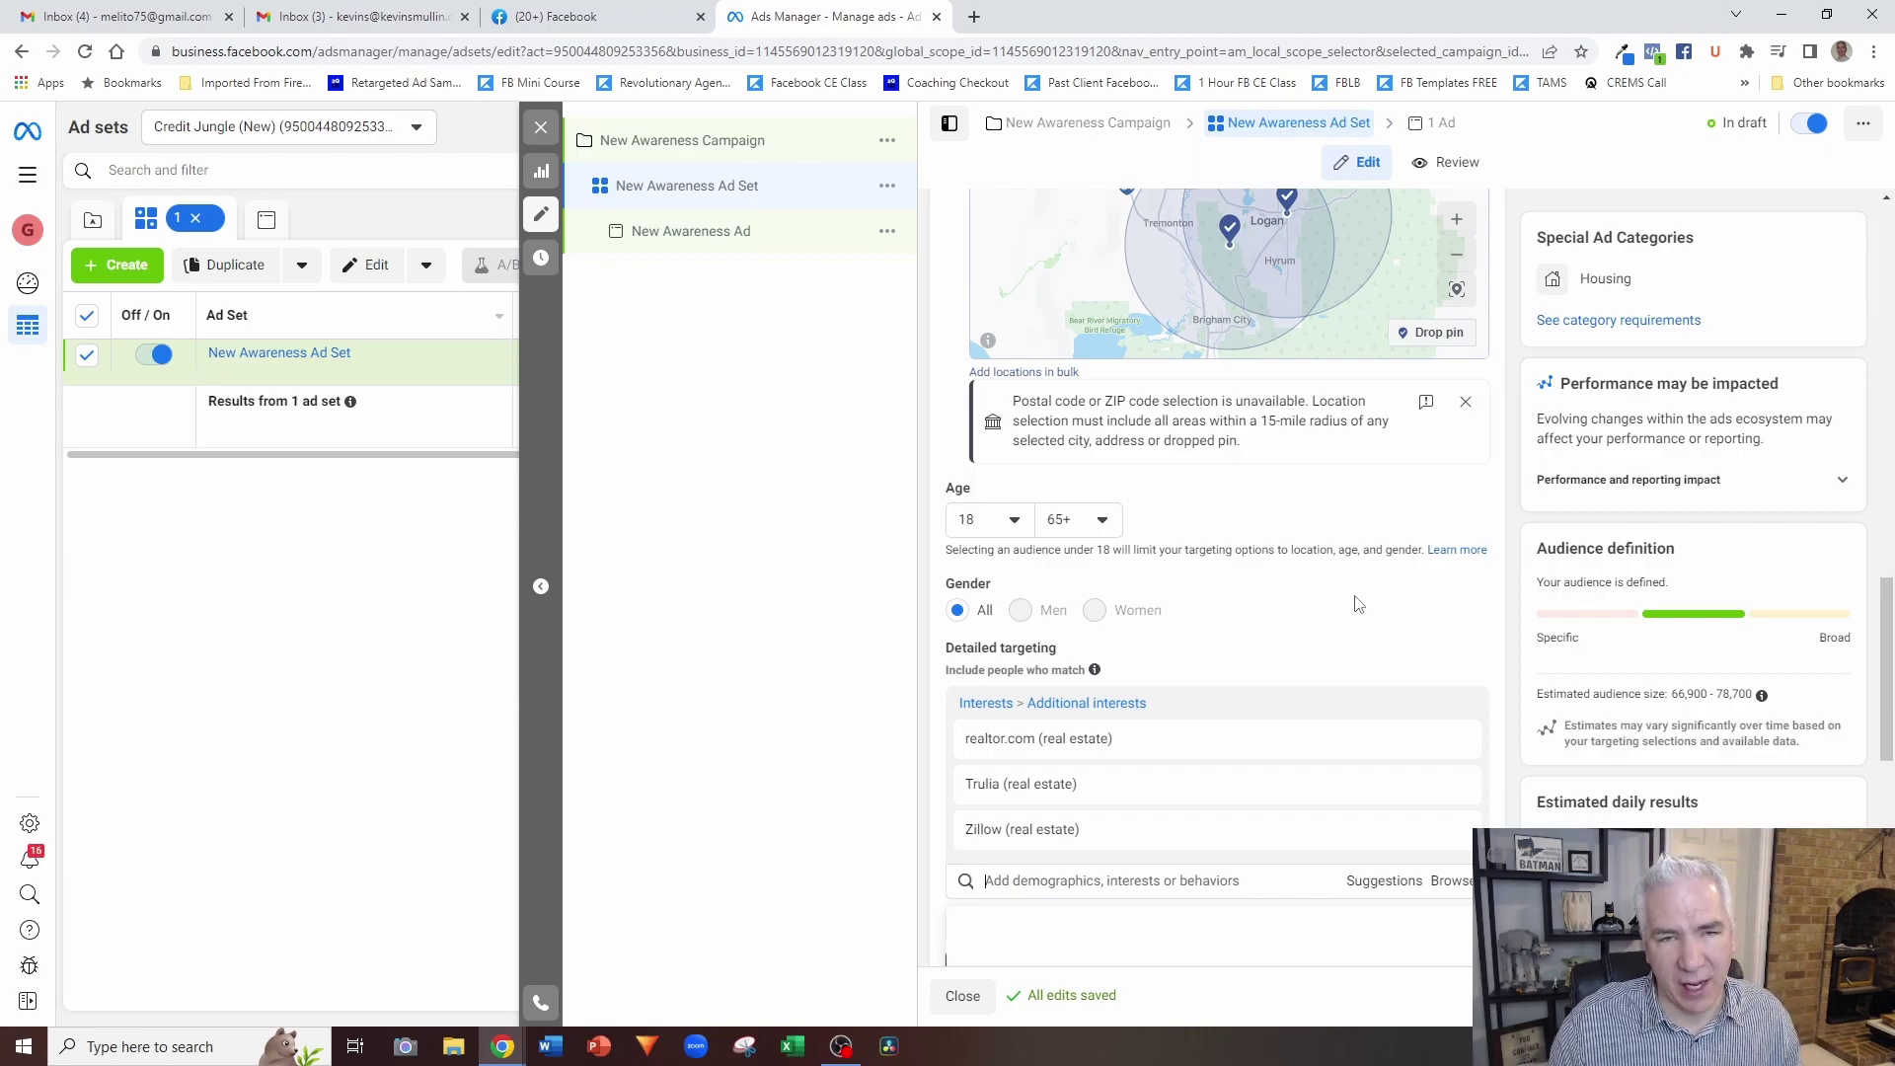
Step: Add the Starter home (real estate) interest to the detailed targeting
{"action": "mouse_move", "coordinate": [1484, 731]}
{"action": "left_click", "coordinate": [1185, 878]}
{"action": "type", "text": "start"}
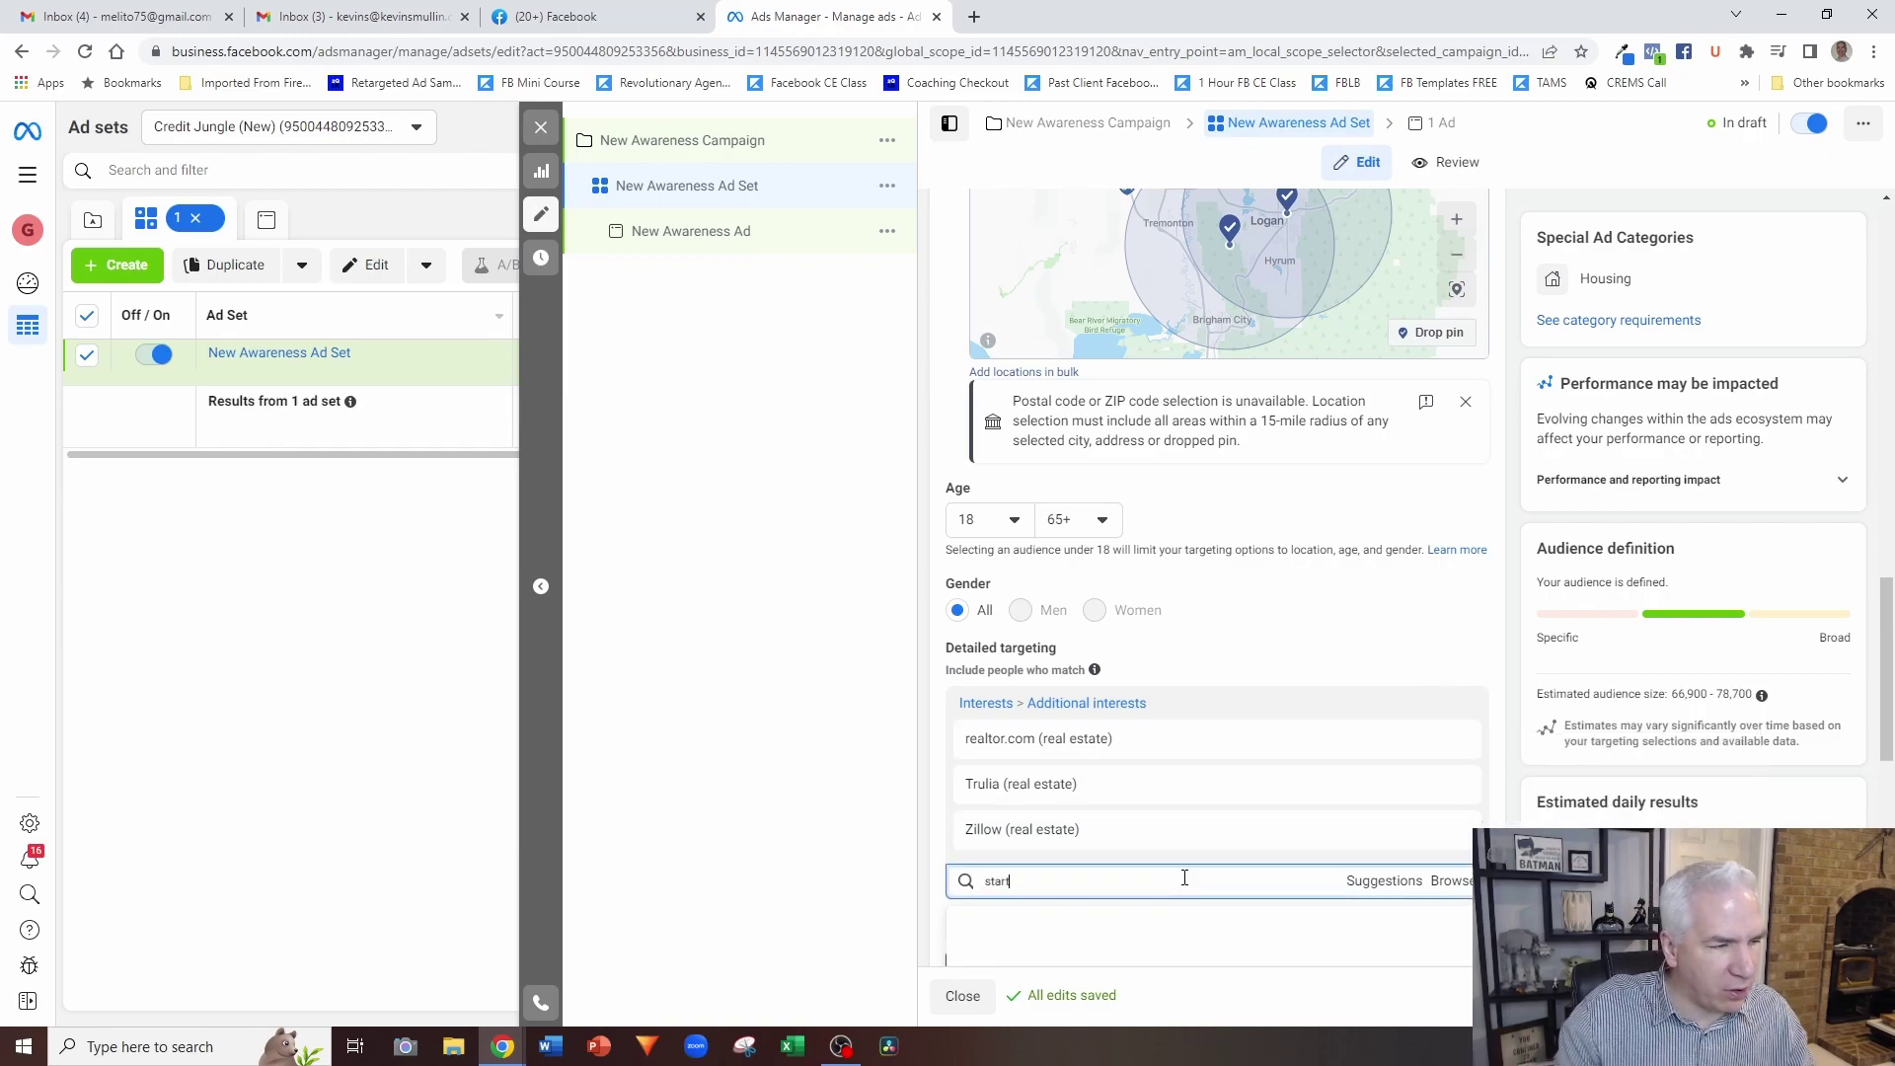
{"action": "scroll", "coordinate": [1184, 878], "scroll_direction": "down", "scroll_amount": 2}
{"action": "mouse_move", "coordinate": [1057, 762]}
{"action": "type", "text": "tart"}
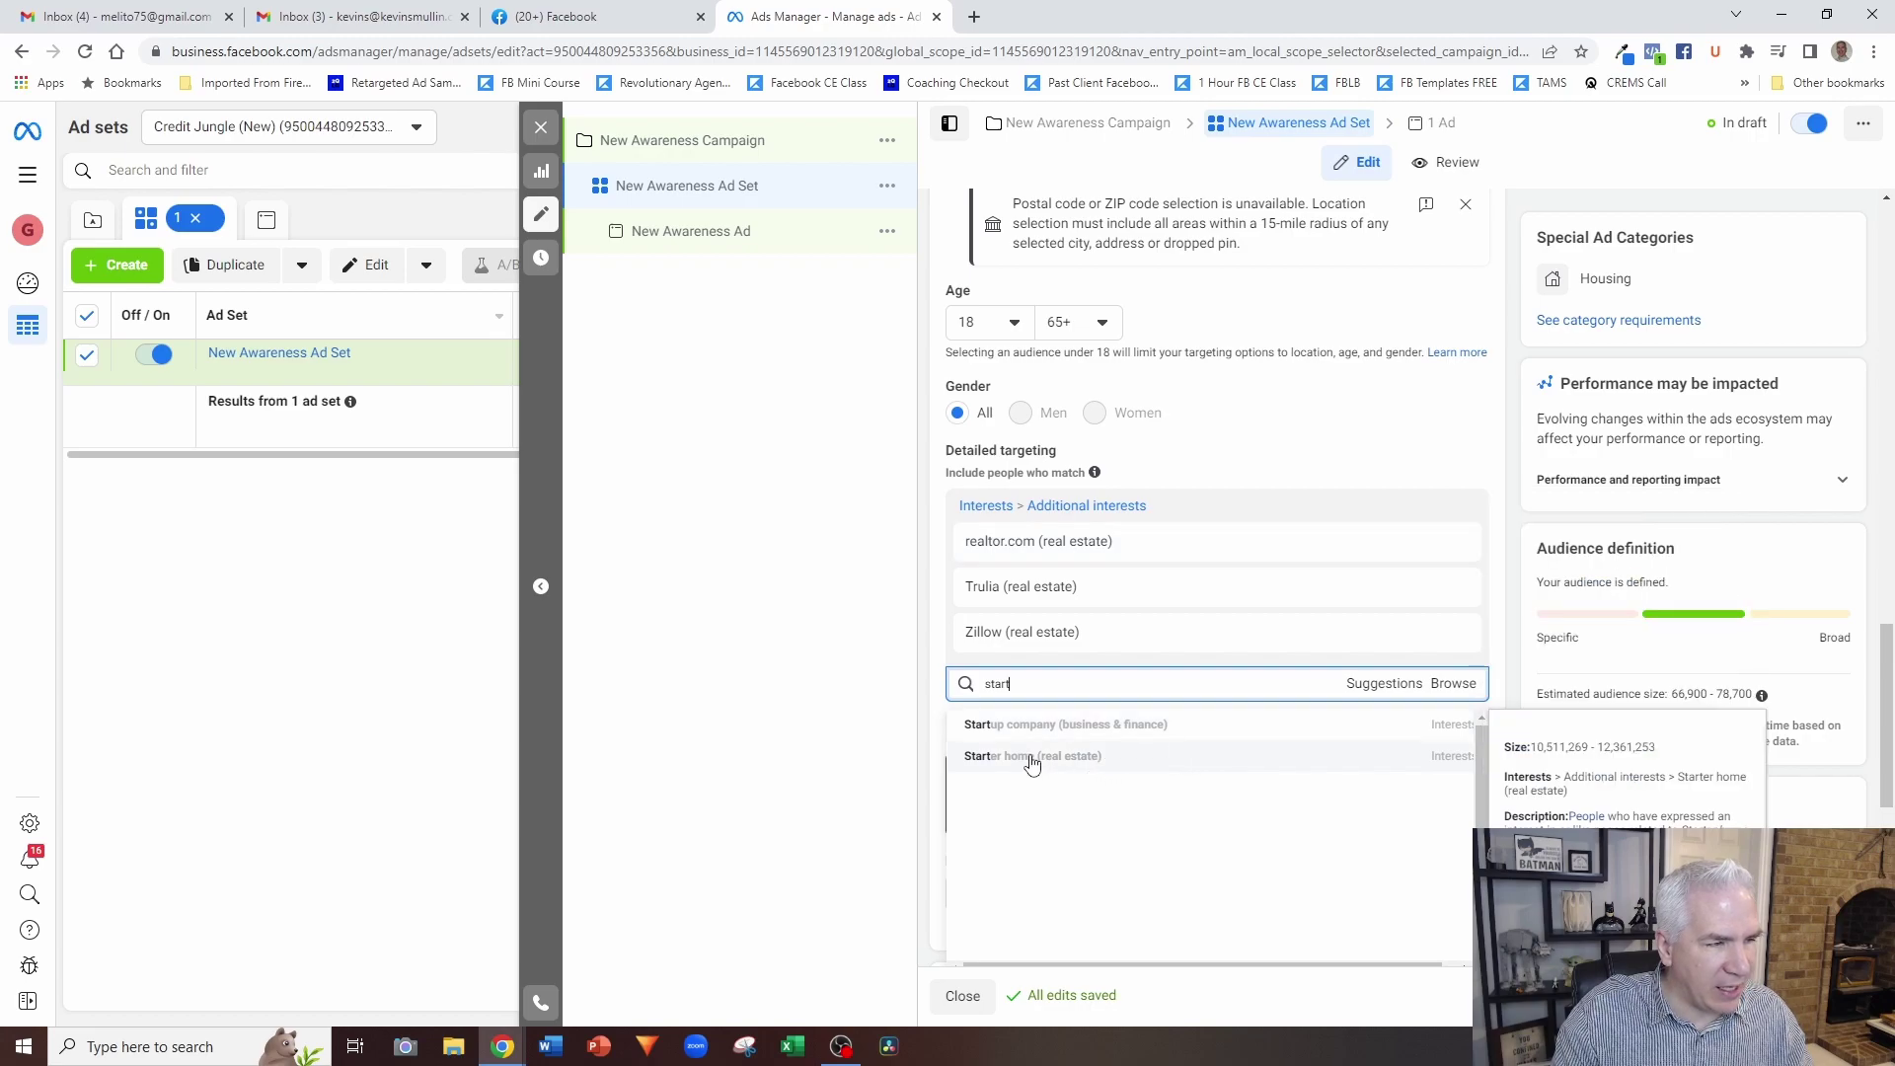
{"action": "left_click", "coordinate": [1032, 763]}
Step: Add the First-time buyer and First-time home buyer grant real estate interests to the detailed targeting
{"action": "type", "text": "firs"}
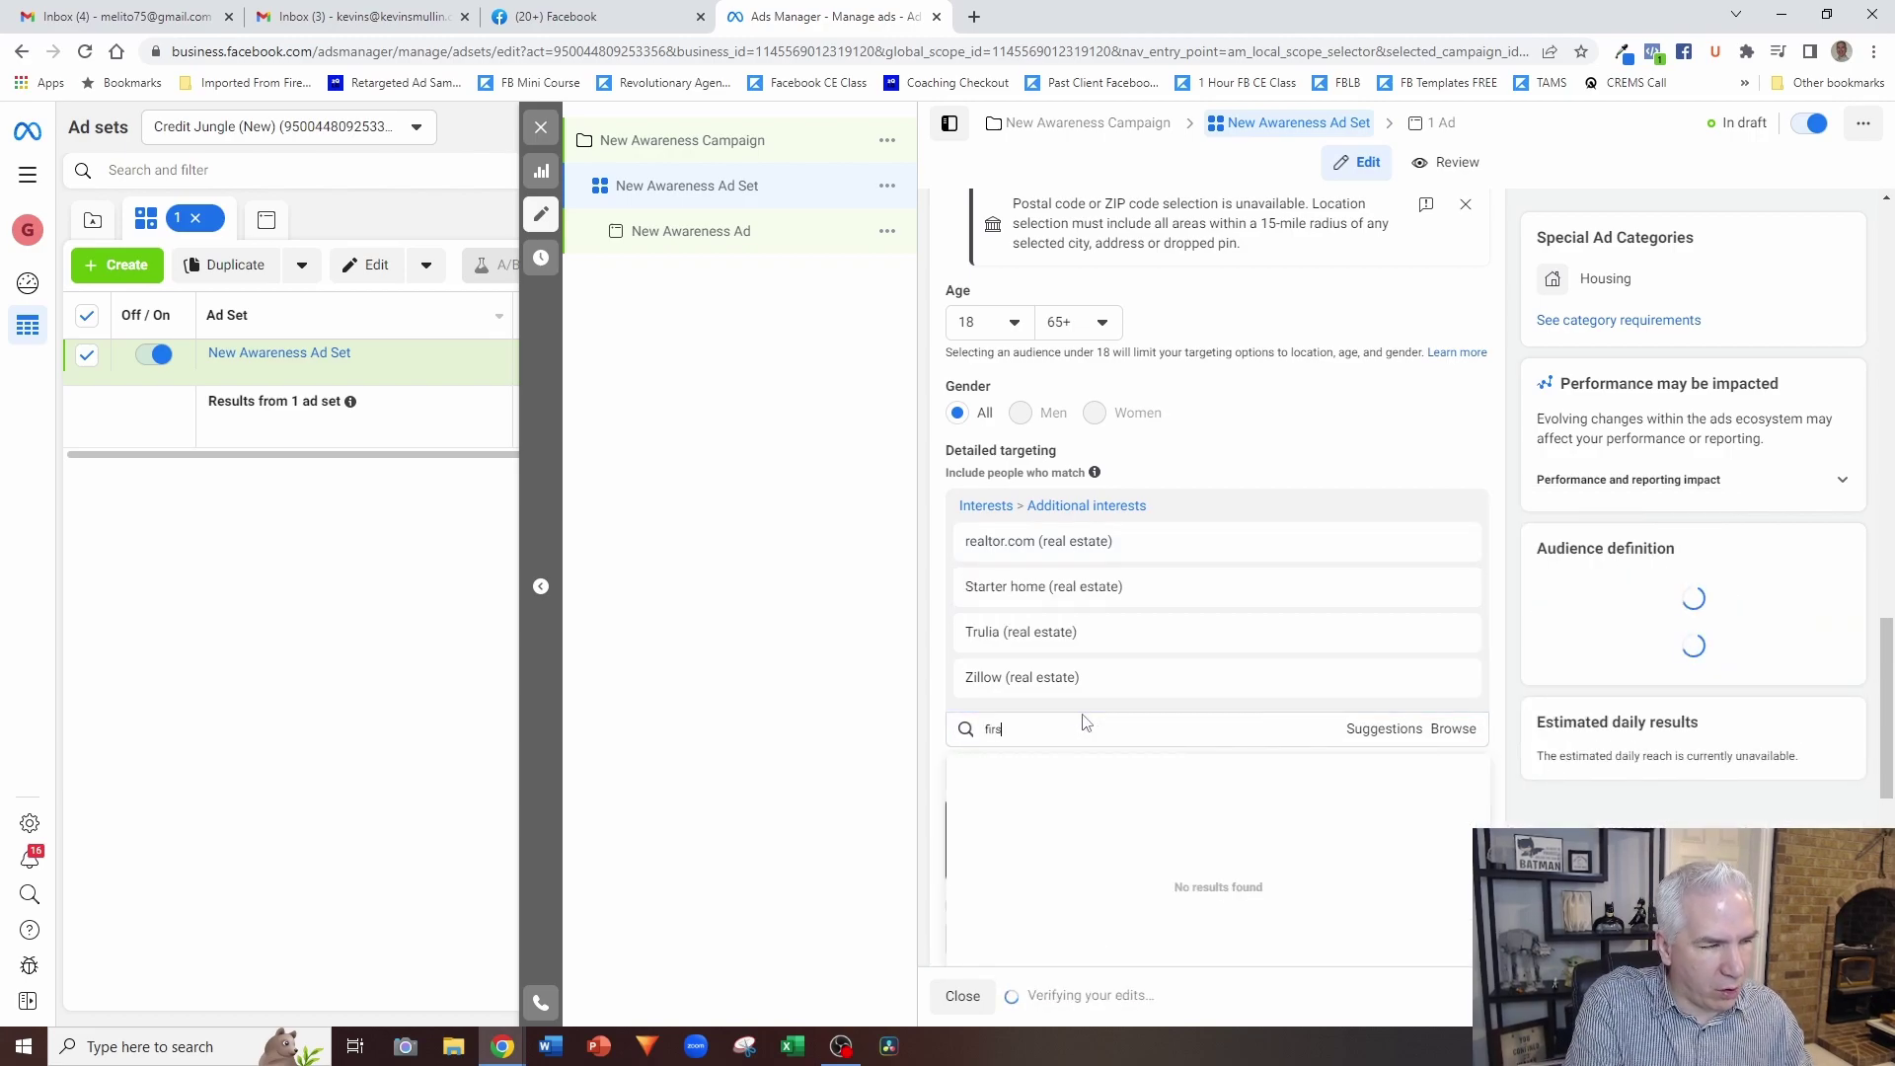
{"action": "type", "text": "t tim"}
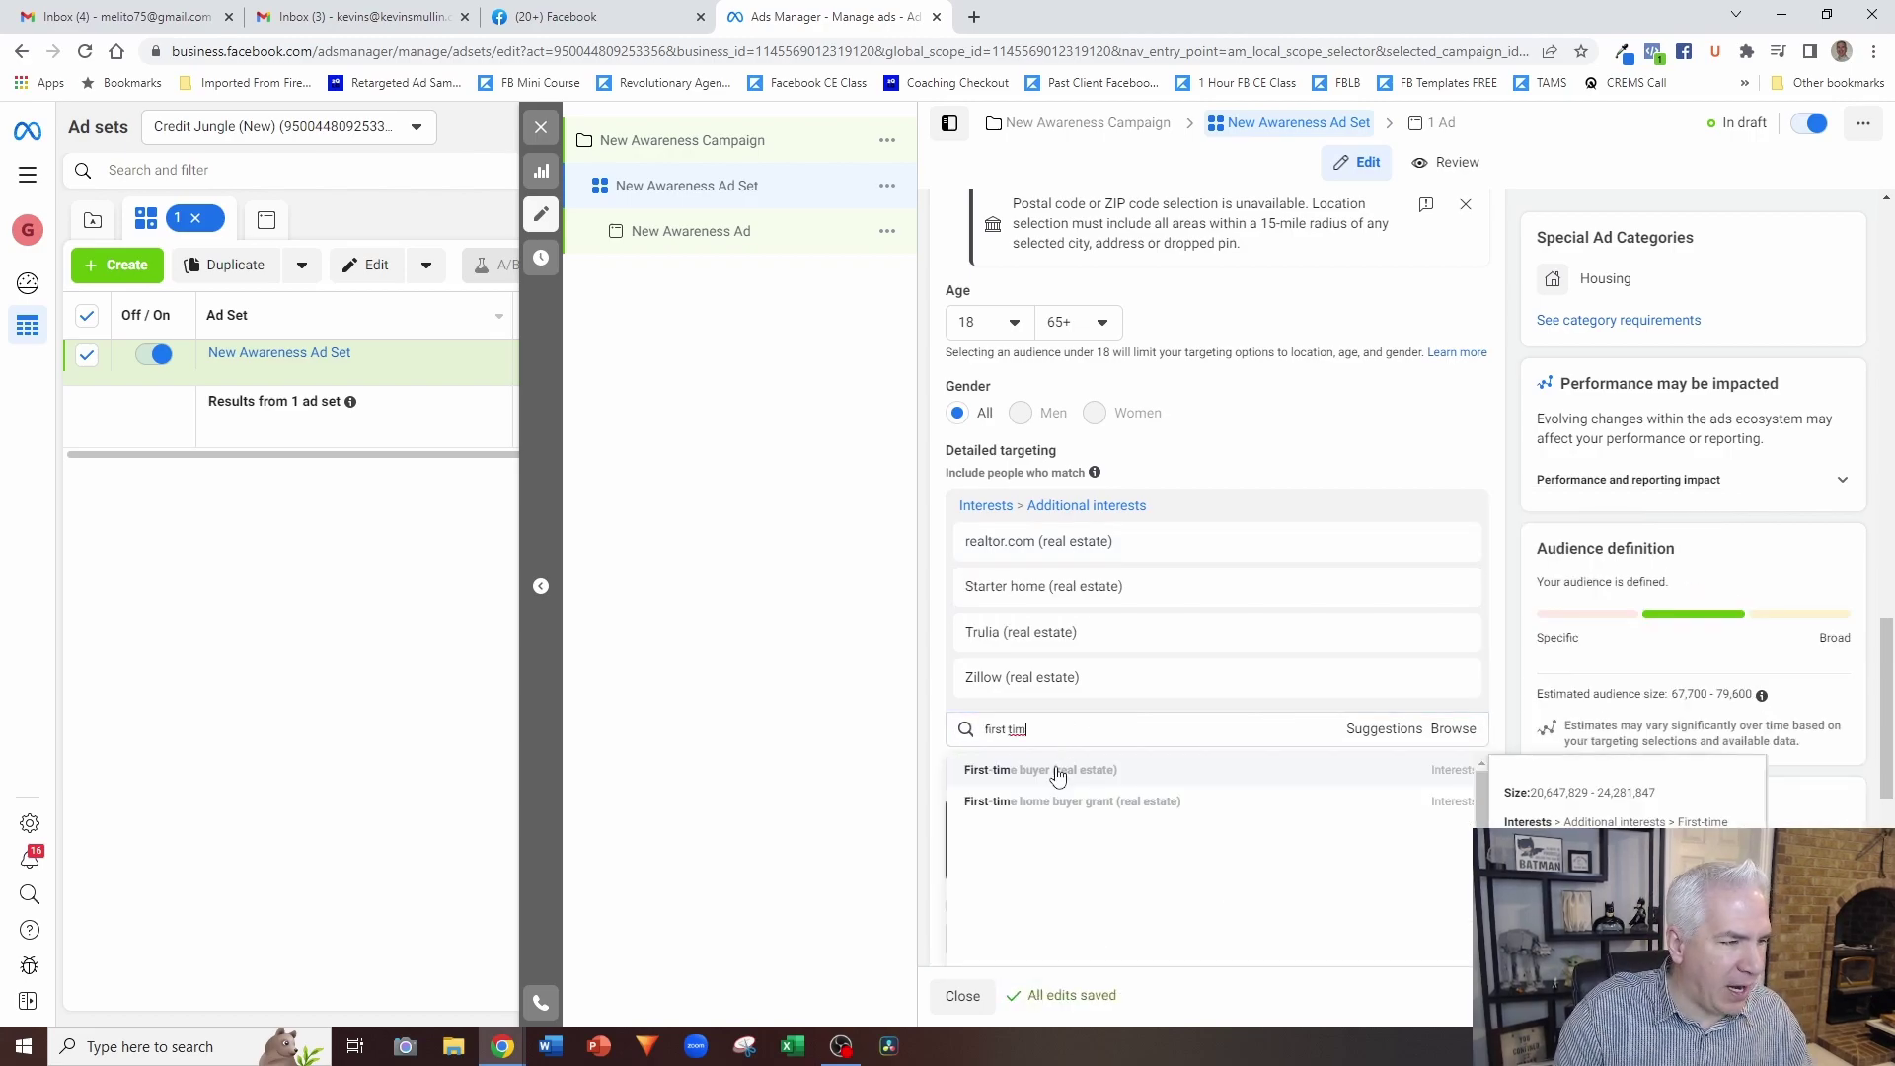
{"action": "left_click", "coordinate": [1058, 771]}
{"action": "type", "text": "first time buy"}
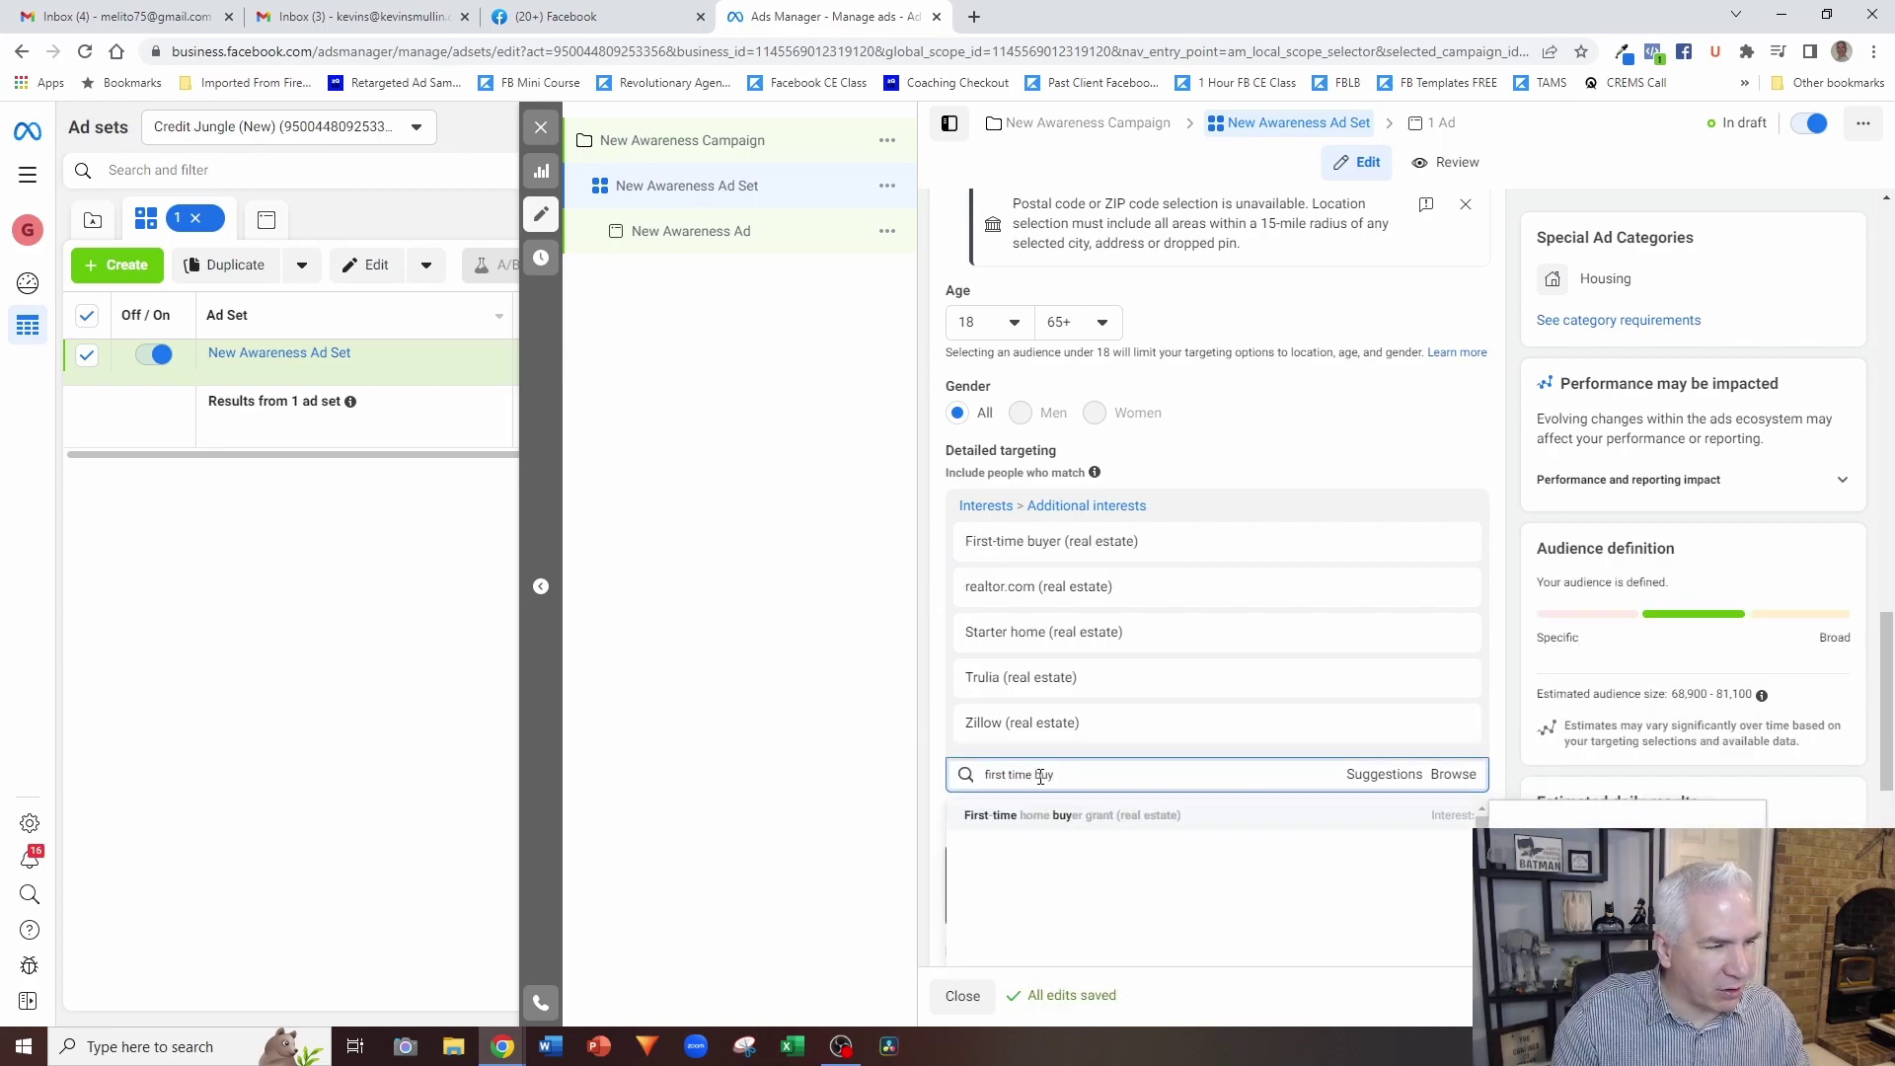
{"action": "left_click", "coordinate": [1102, 820]}
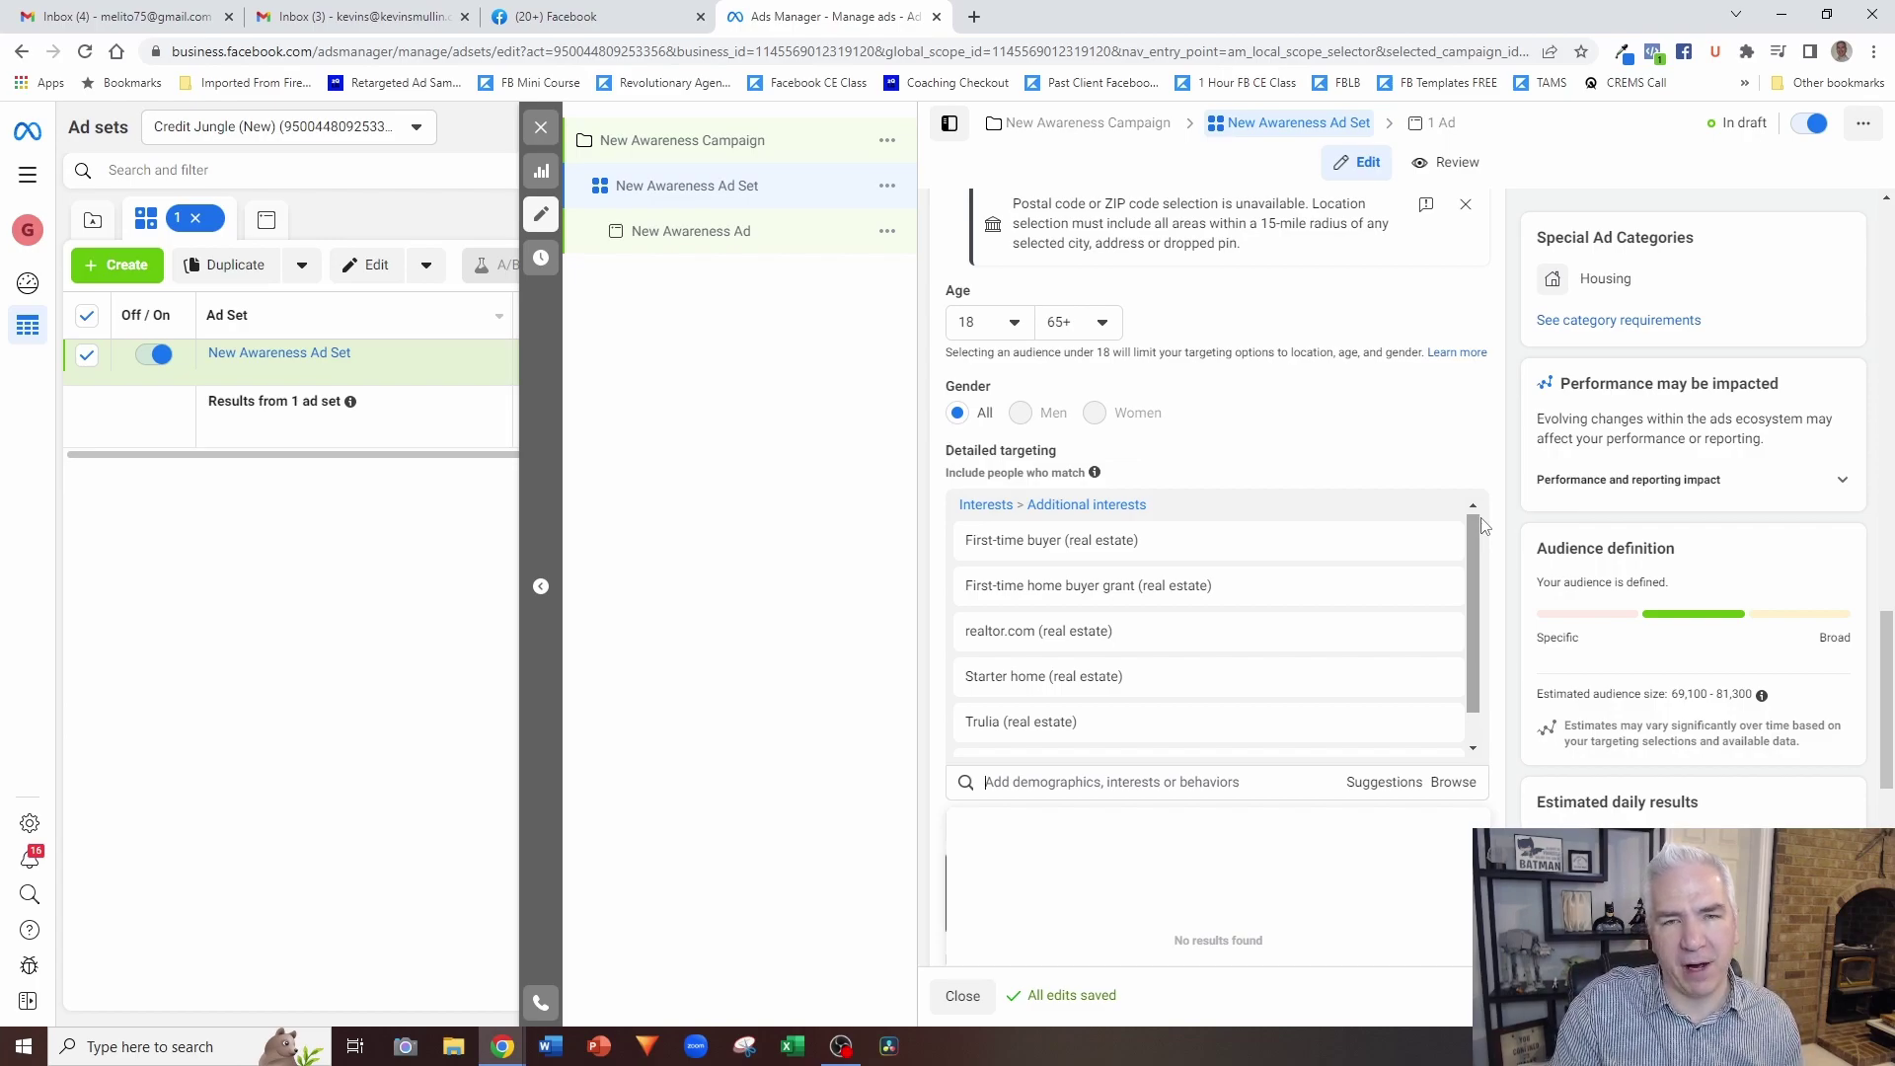
Step: Review the interests included under the people-who-match condition of the detailed targeting
{"action": "mouse_move", "coordinate": [1224, 536]}
{"action": "left_click_drag", "start_coordinate": [949, 471], "coordinate": [1086, 474]}
{"action": "mouse_move", "coordinate": [1158, 570]}
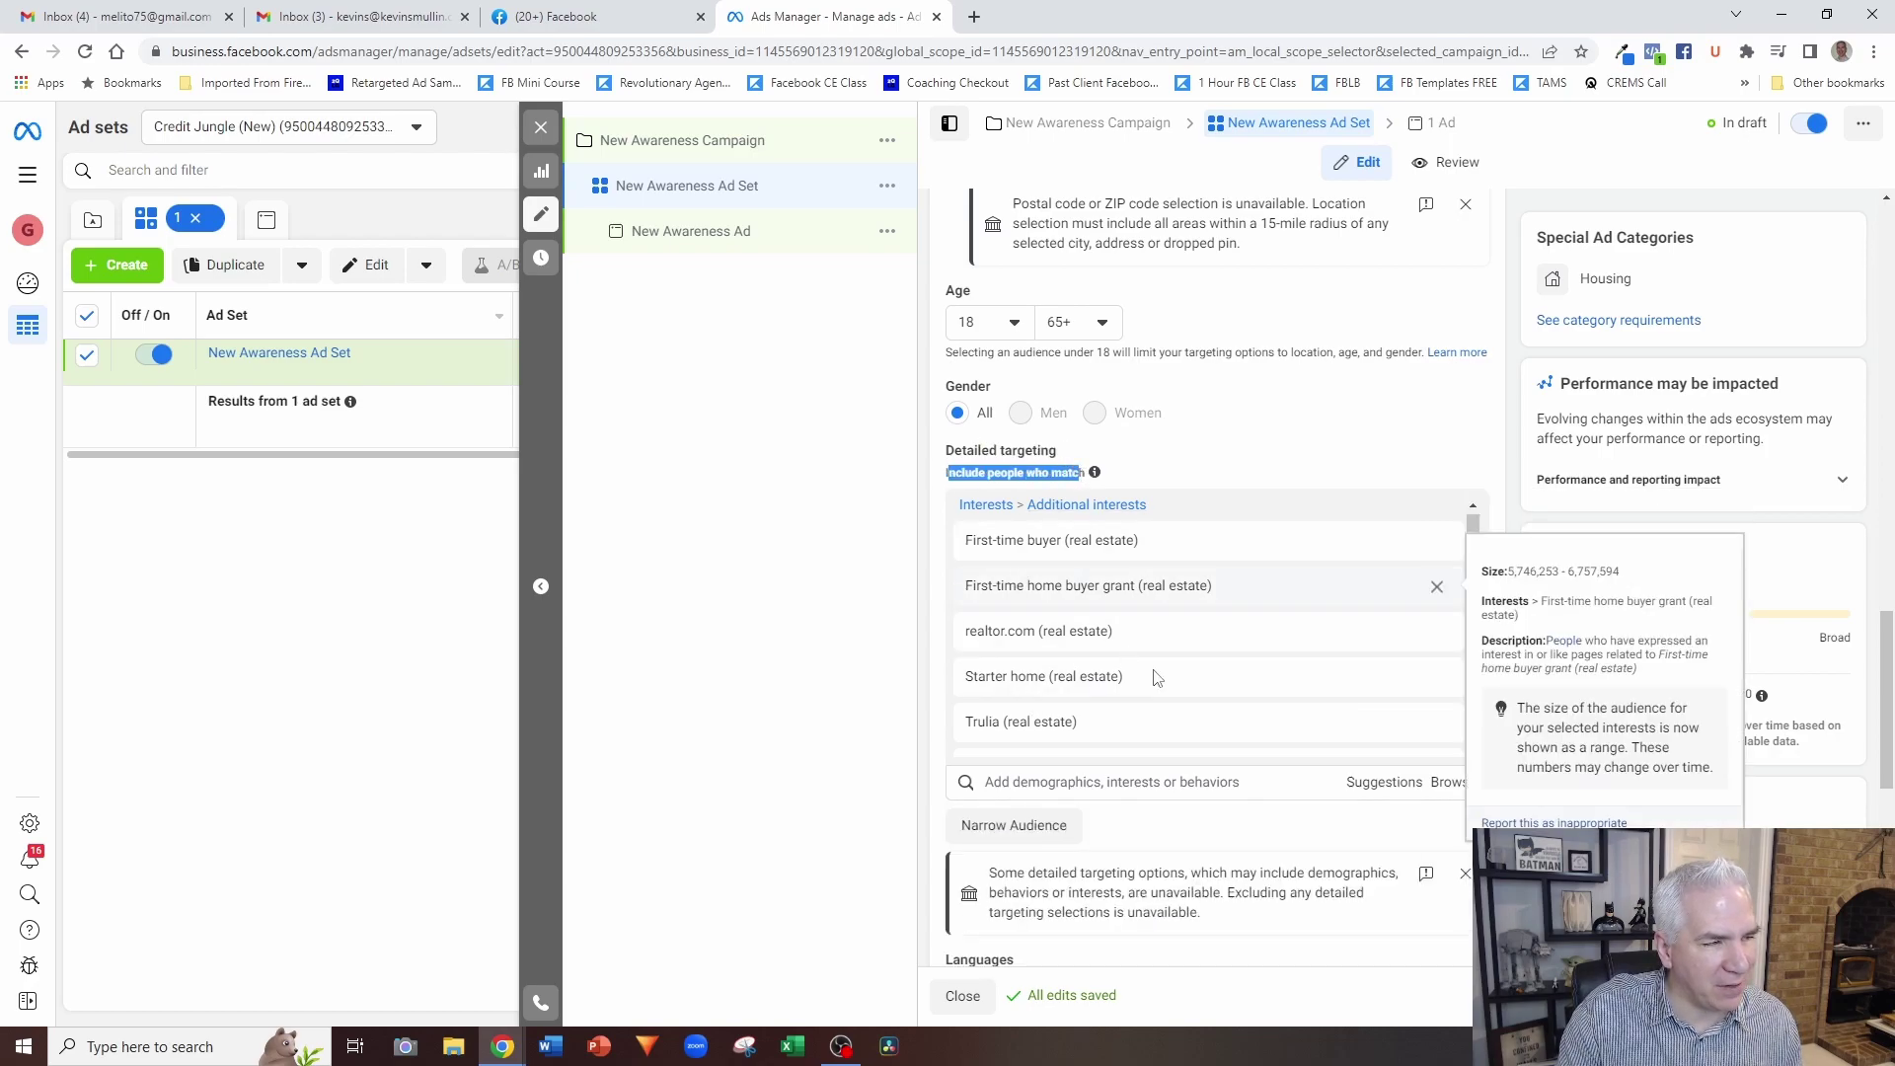
{"action": "left_click", "coordinate": [1374, 414]}
{"action": "mouse_move", "coordinate": [966, 551]}
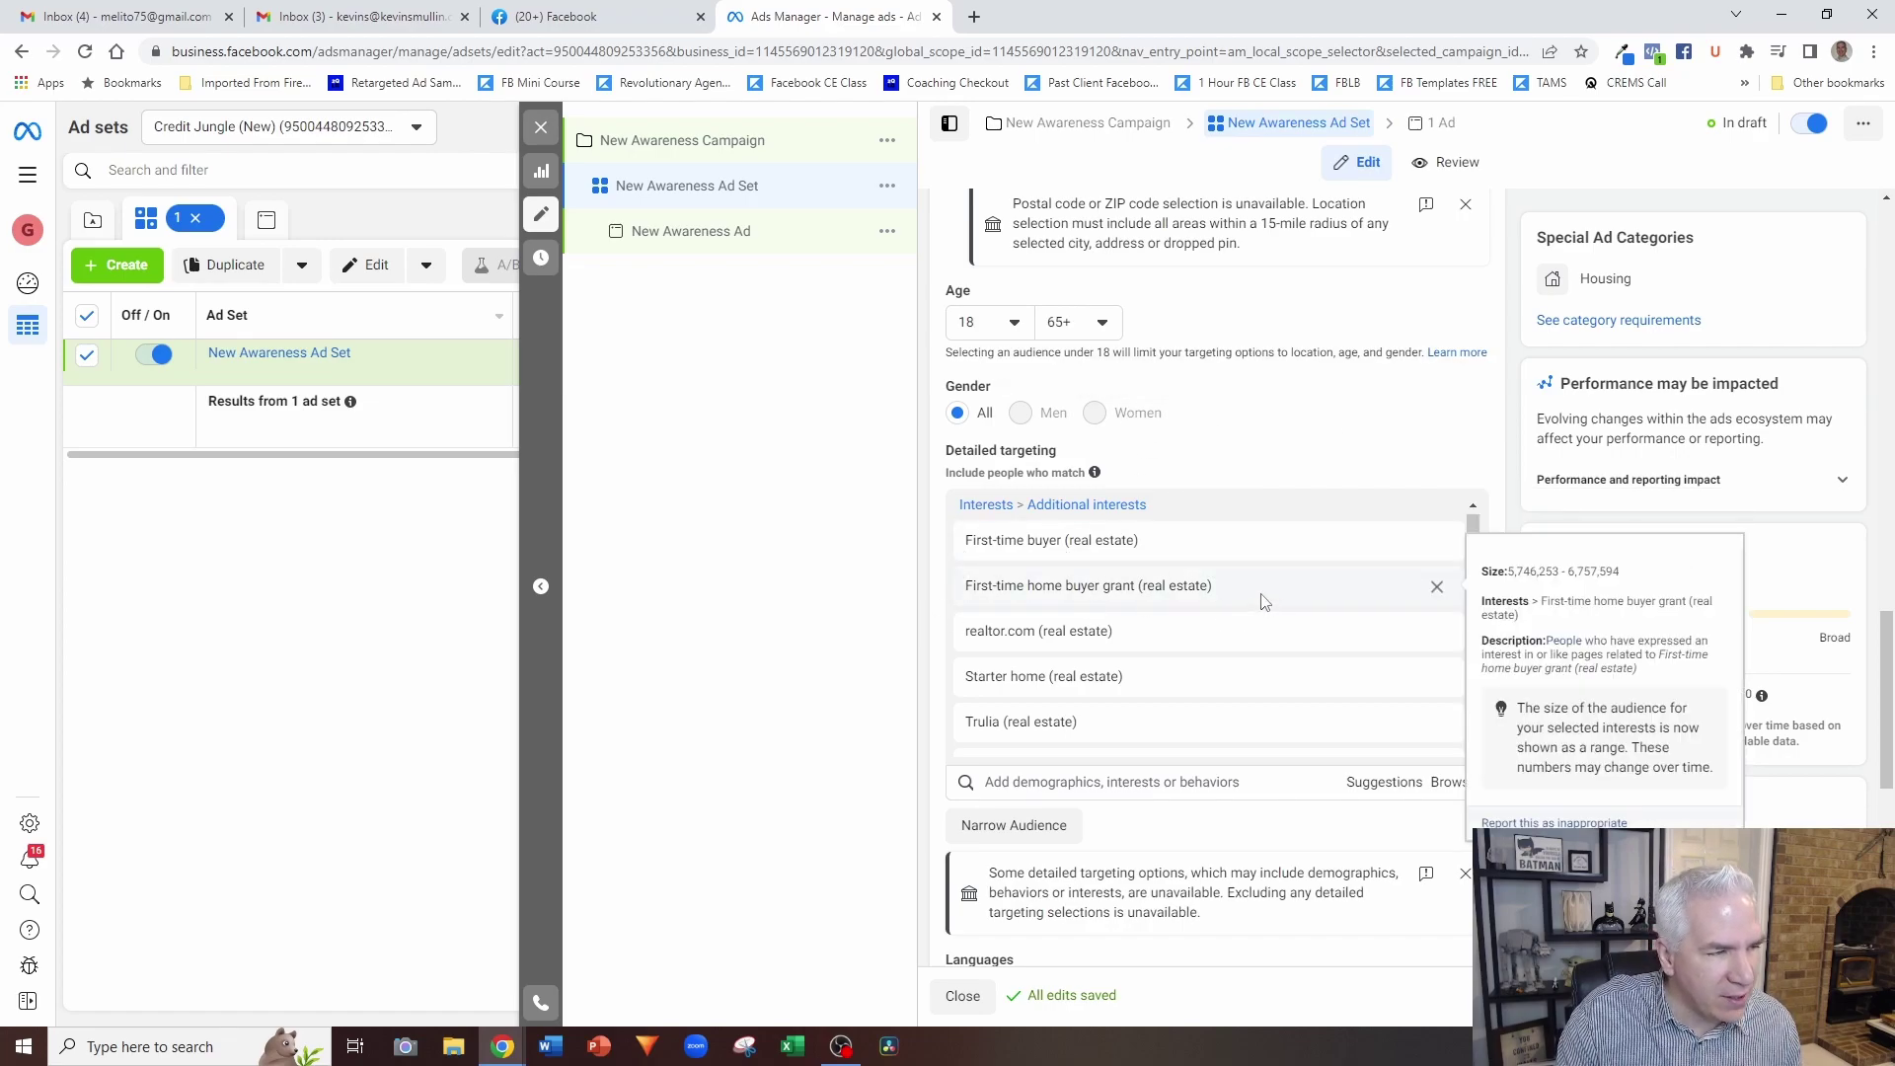
{"action": "mouse_move", "coordinate": [982, 635]}
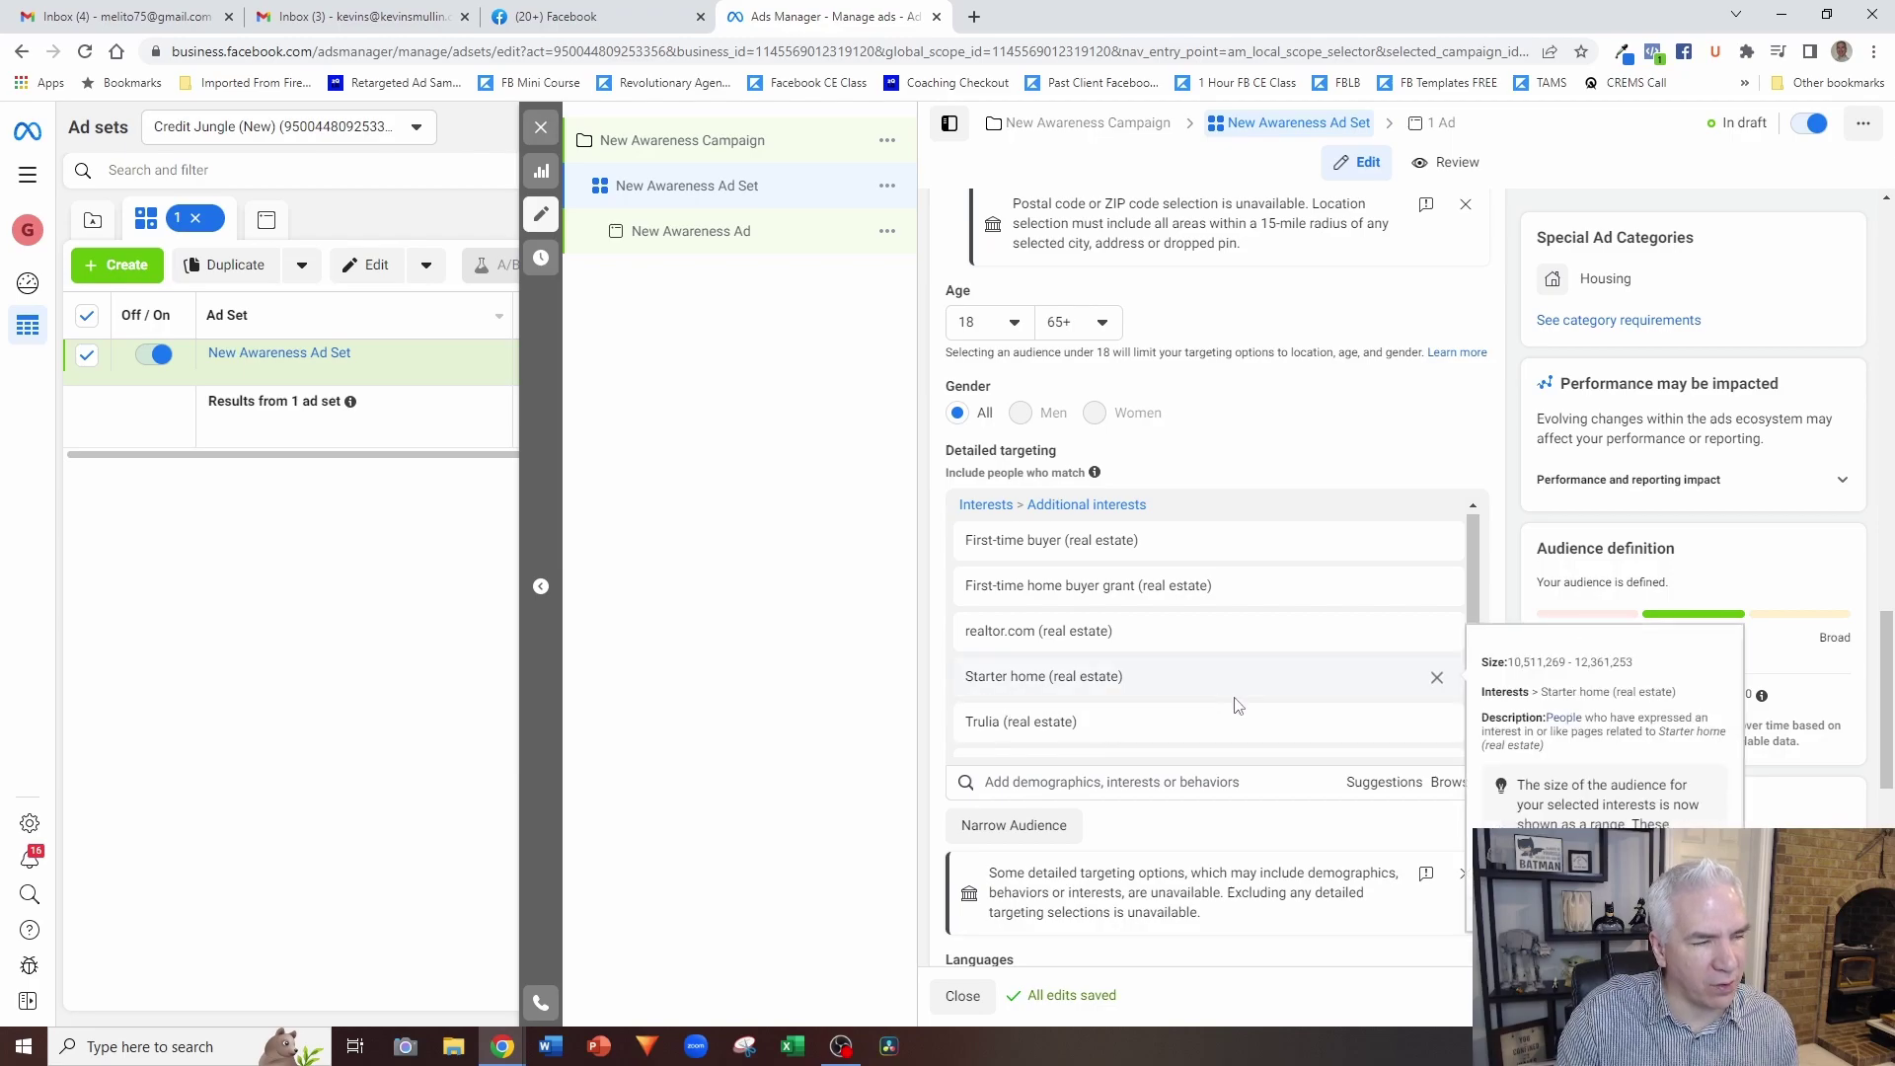
{"action": "mouse_move", "coordinate": [1417, 529]}
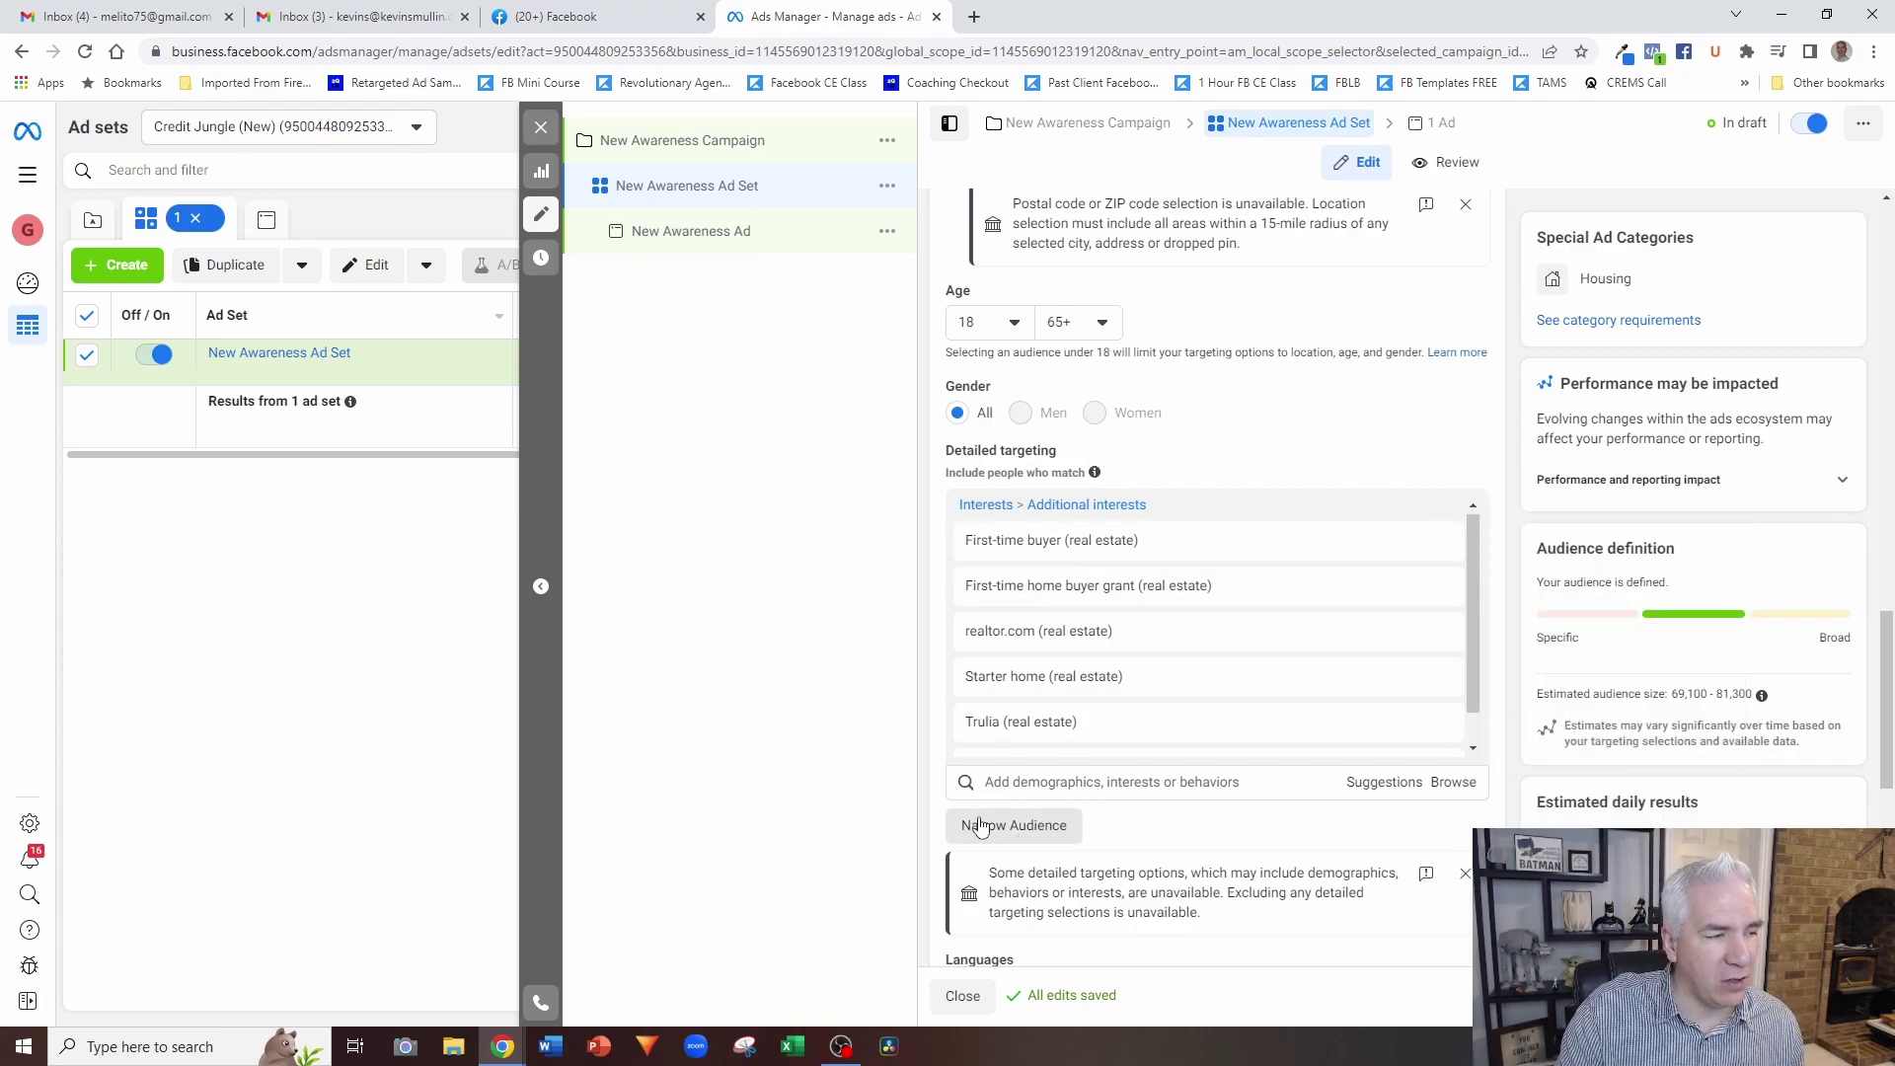
Step: Narrow the audience to people who must also match Home construction (construction), and remove that condition again
{"action": "left_click", "coordinate": [1014, 827]}
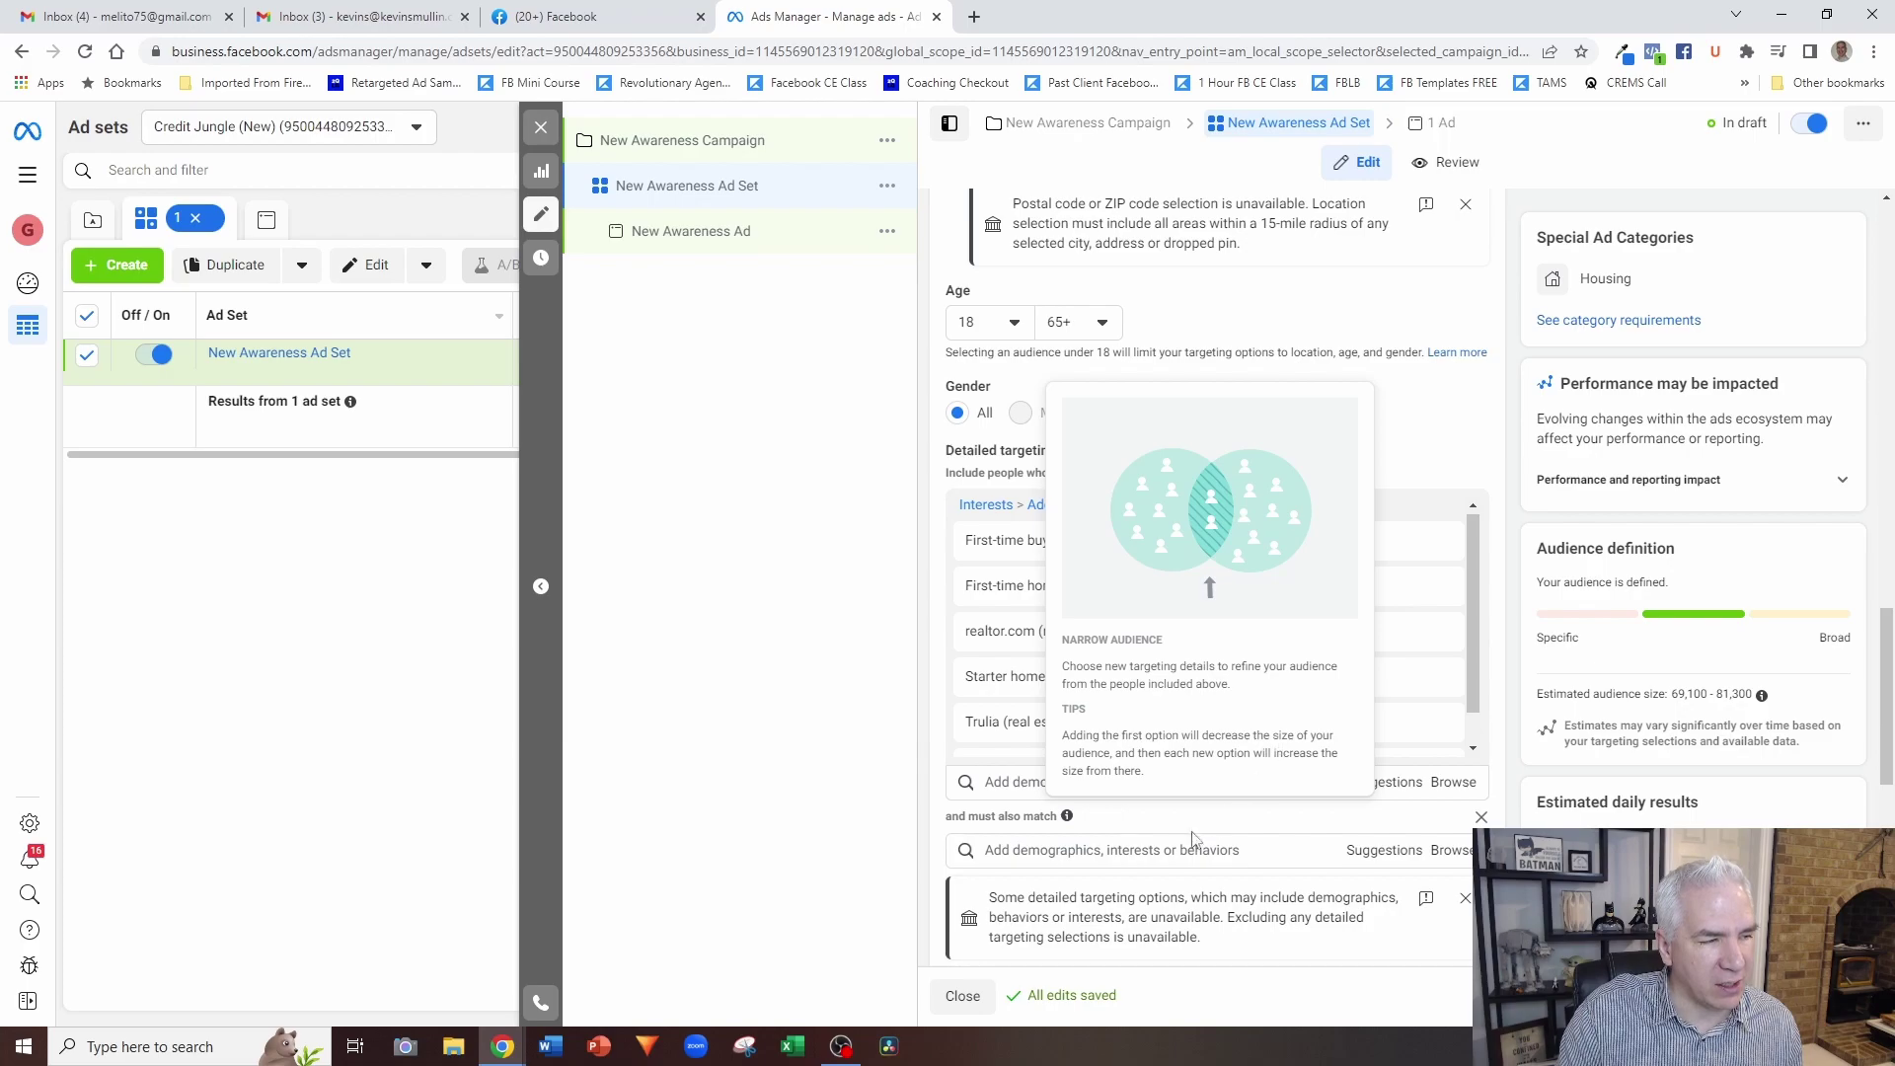
{"action": "scroll", "coordinate": [1209, 857], "scroll_direction": "down", "scroll_amount": 1}
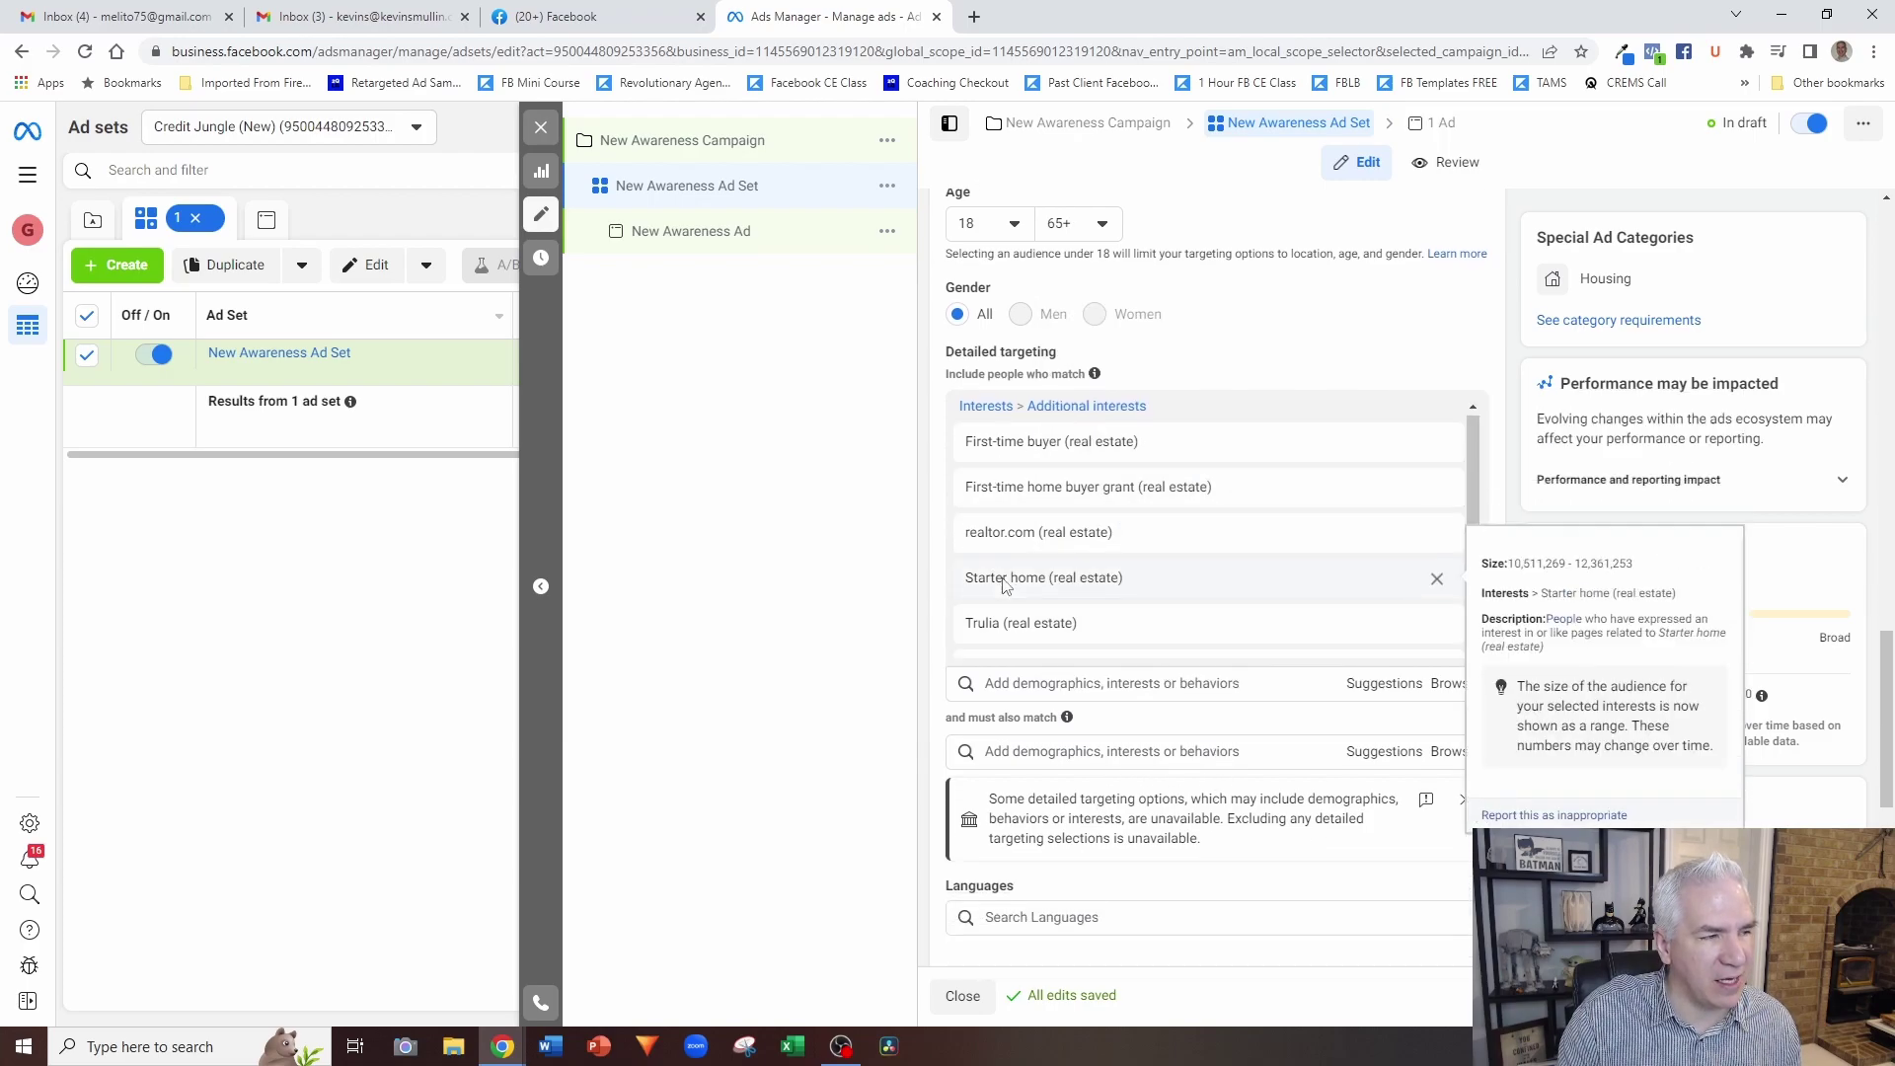
{"action": "mouse_move", "coordinate": [1020, 454]}
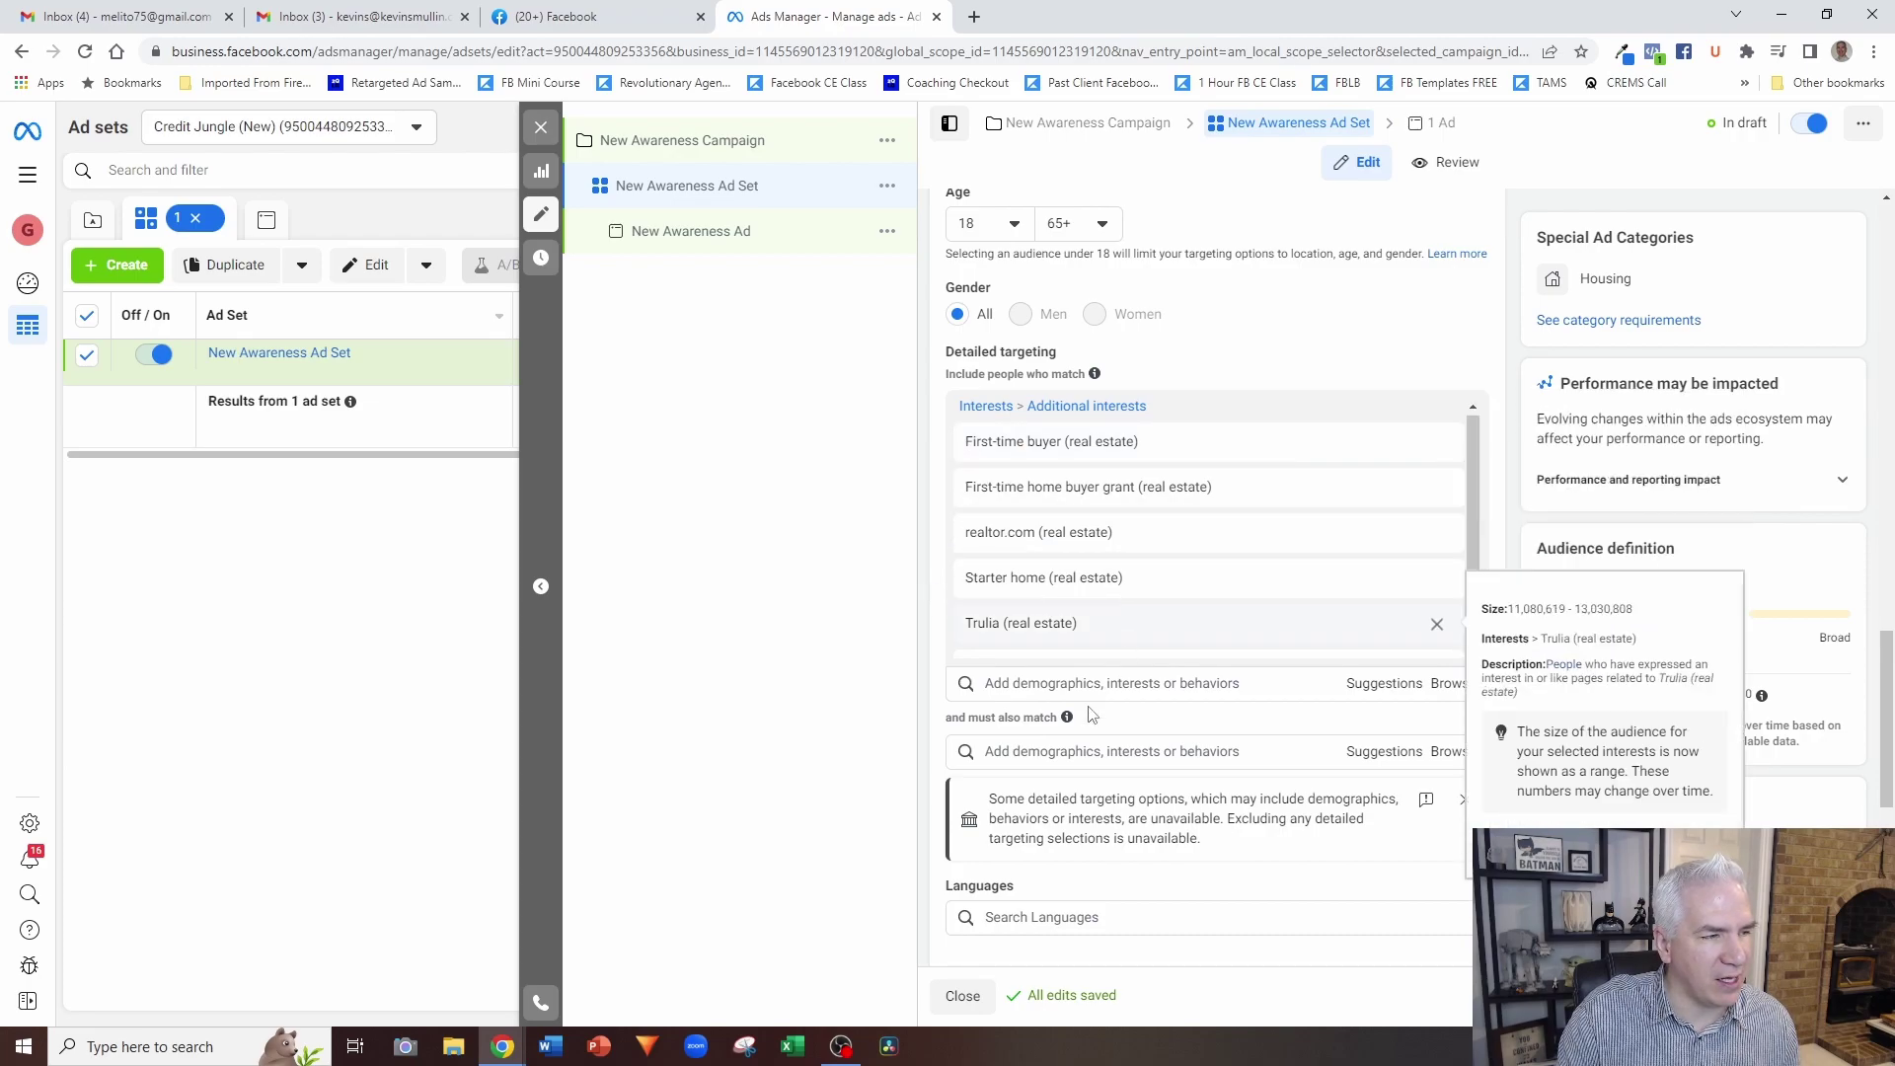
{"action": "left_click", "coordinate": [1064, 754]}
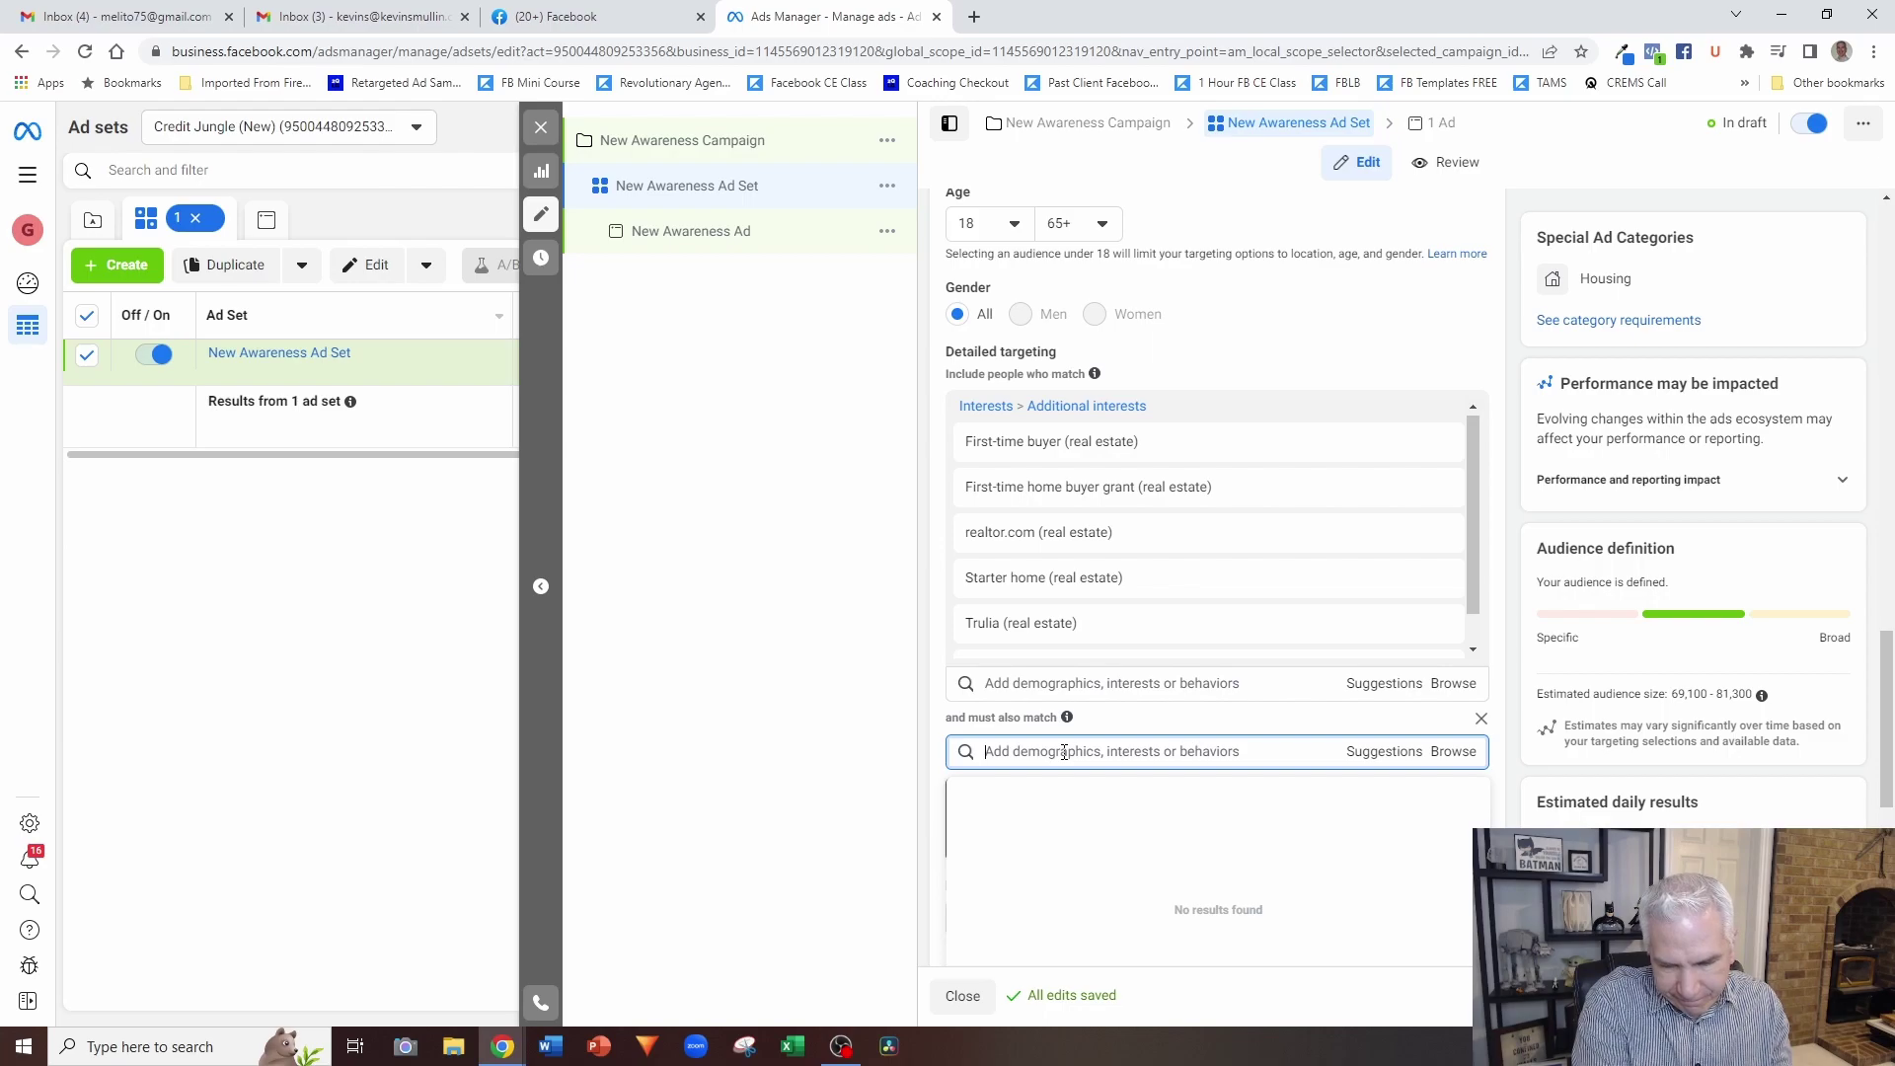
{"action": "type", "text": "home"}
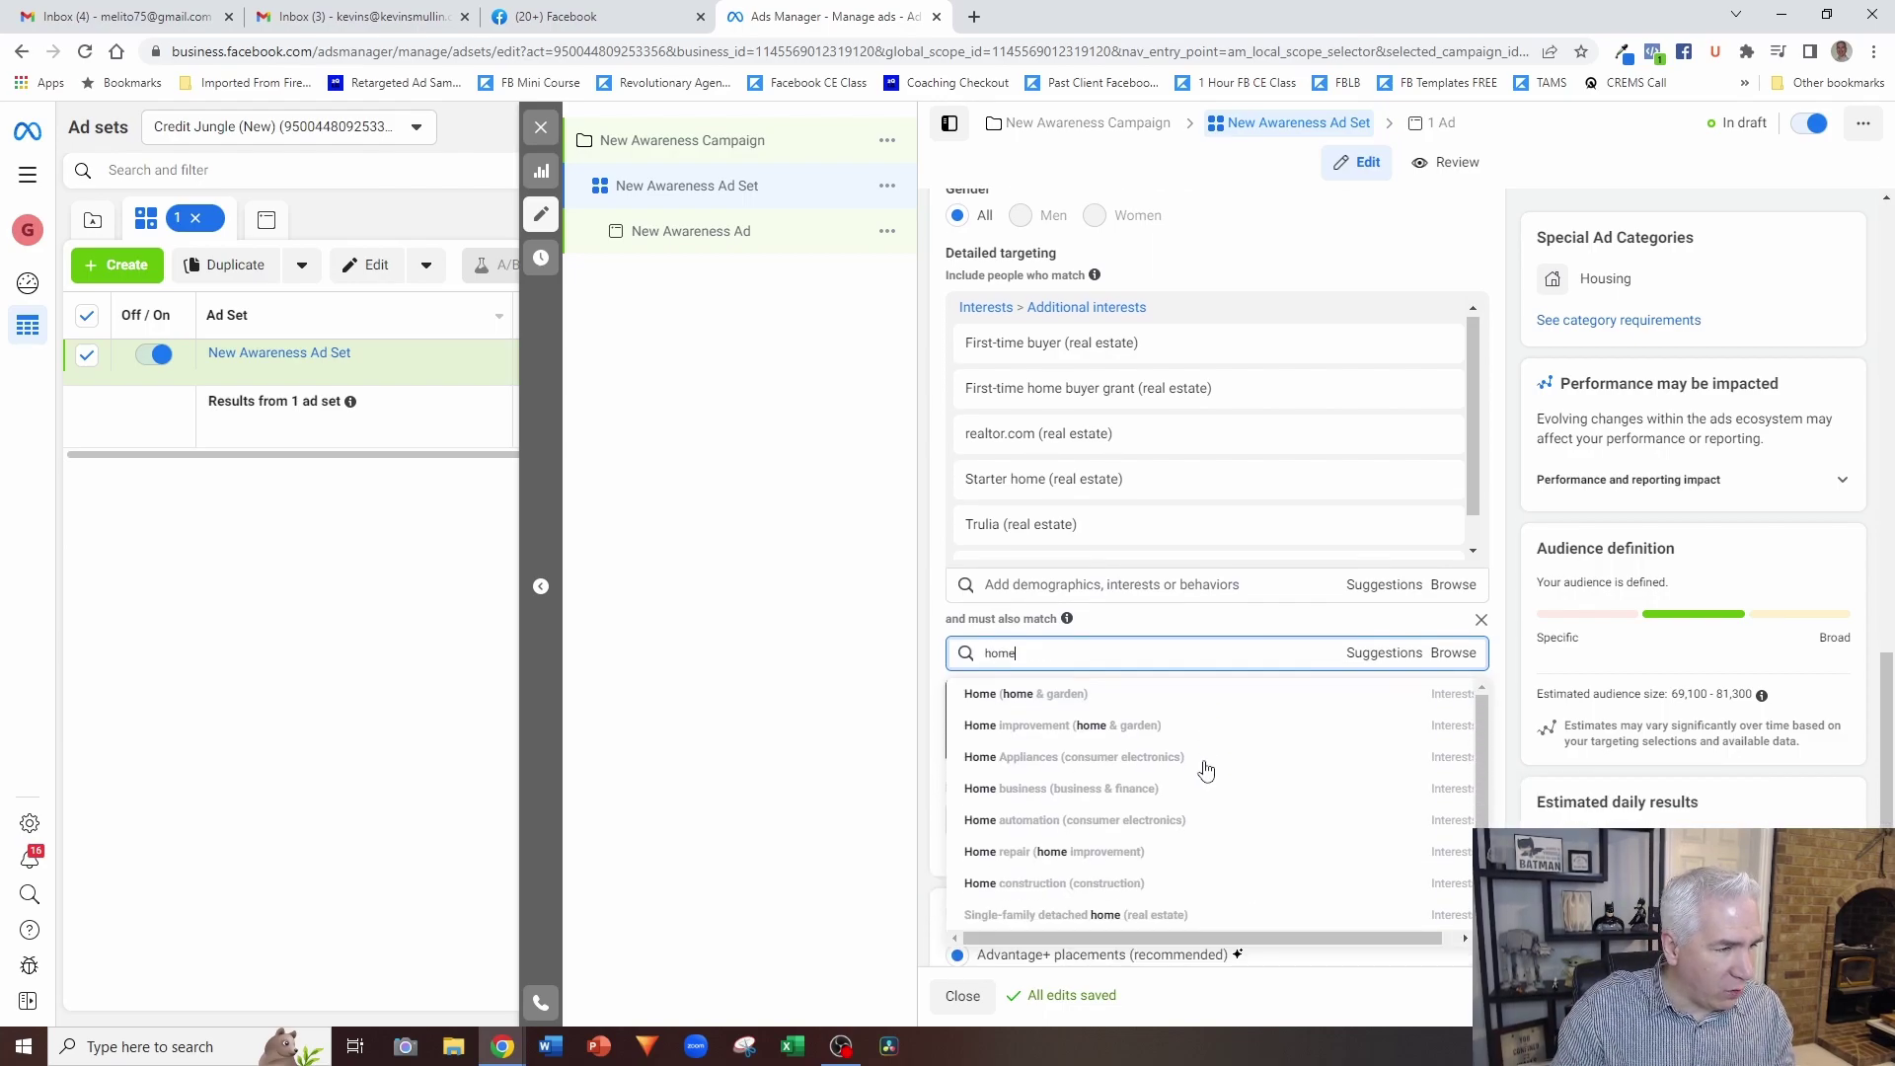
{"action": "left_click", "coordinate": [1119, 888]}
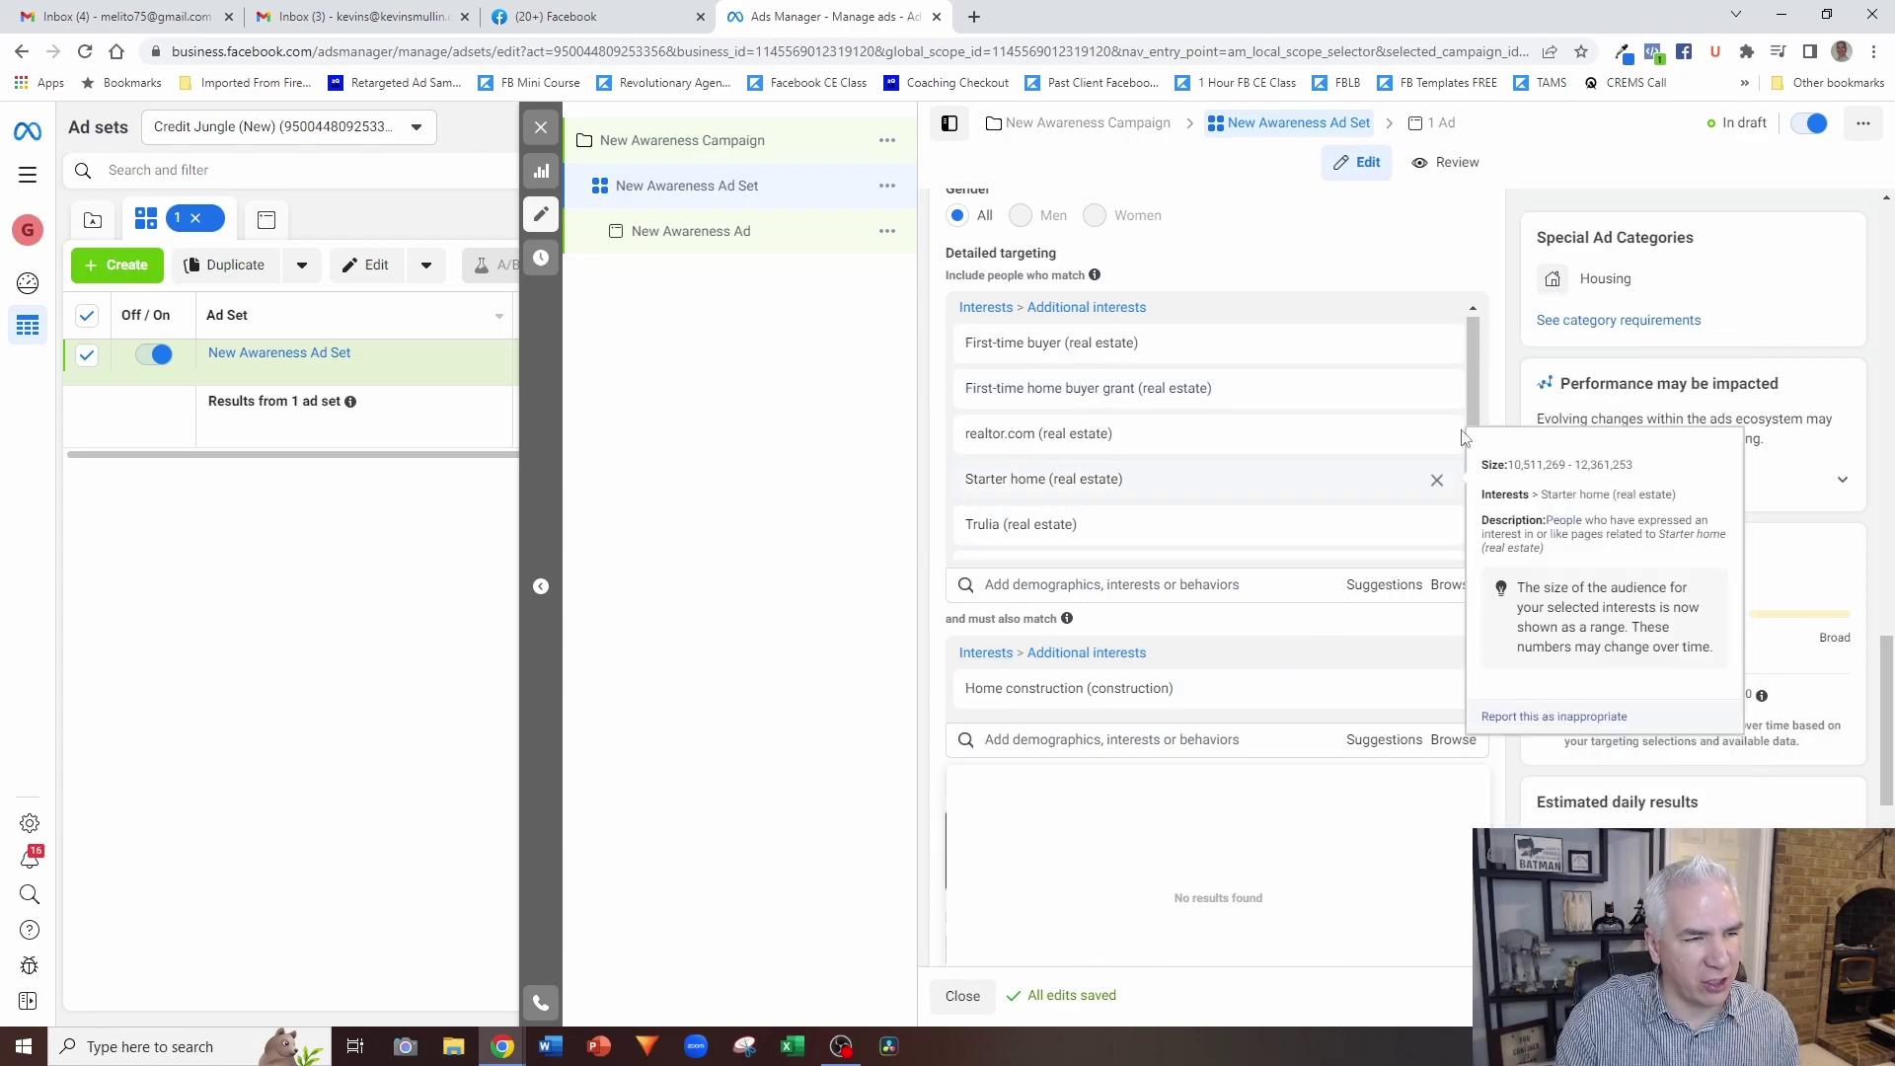
{"action": "left_click", "coordinate": [1482, 622]}
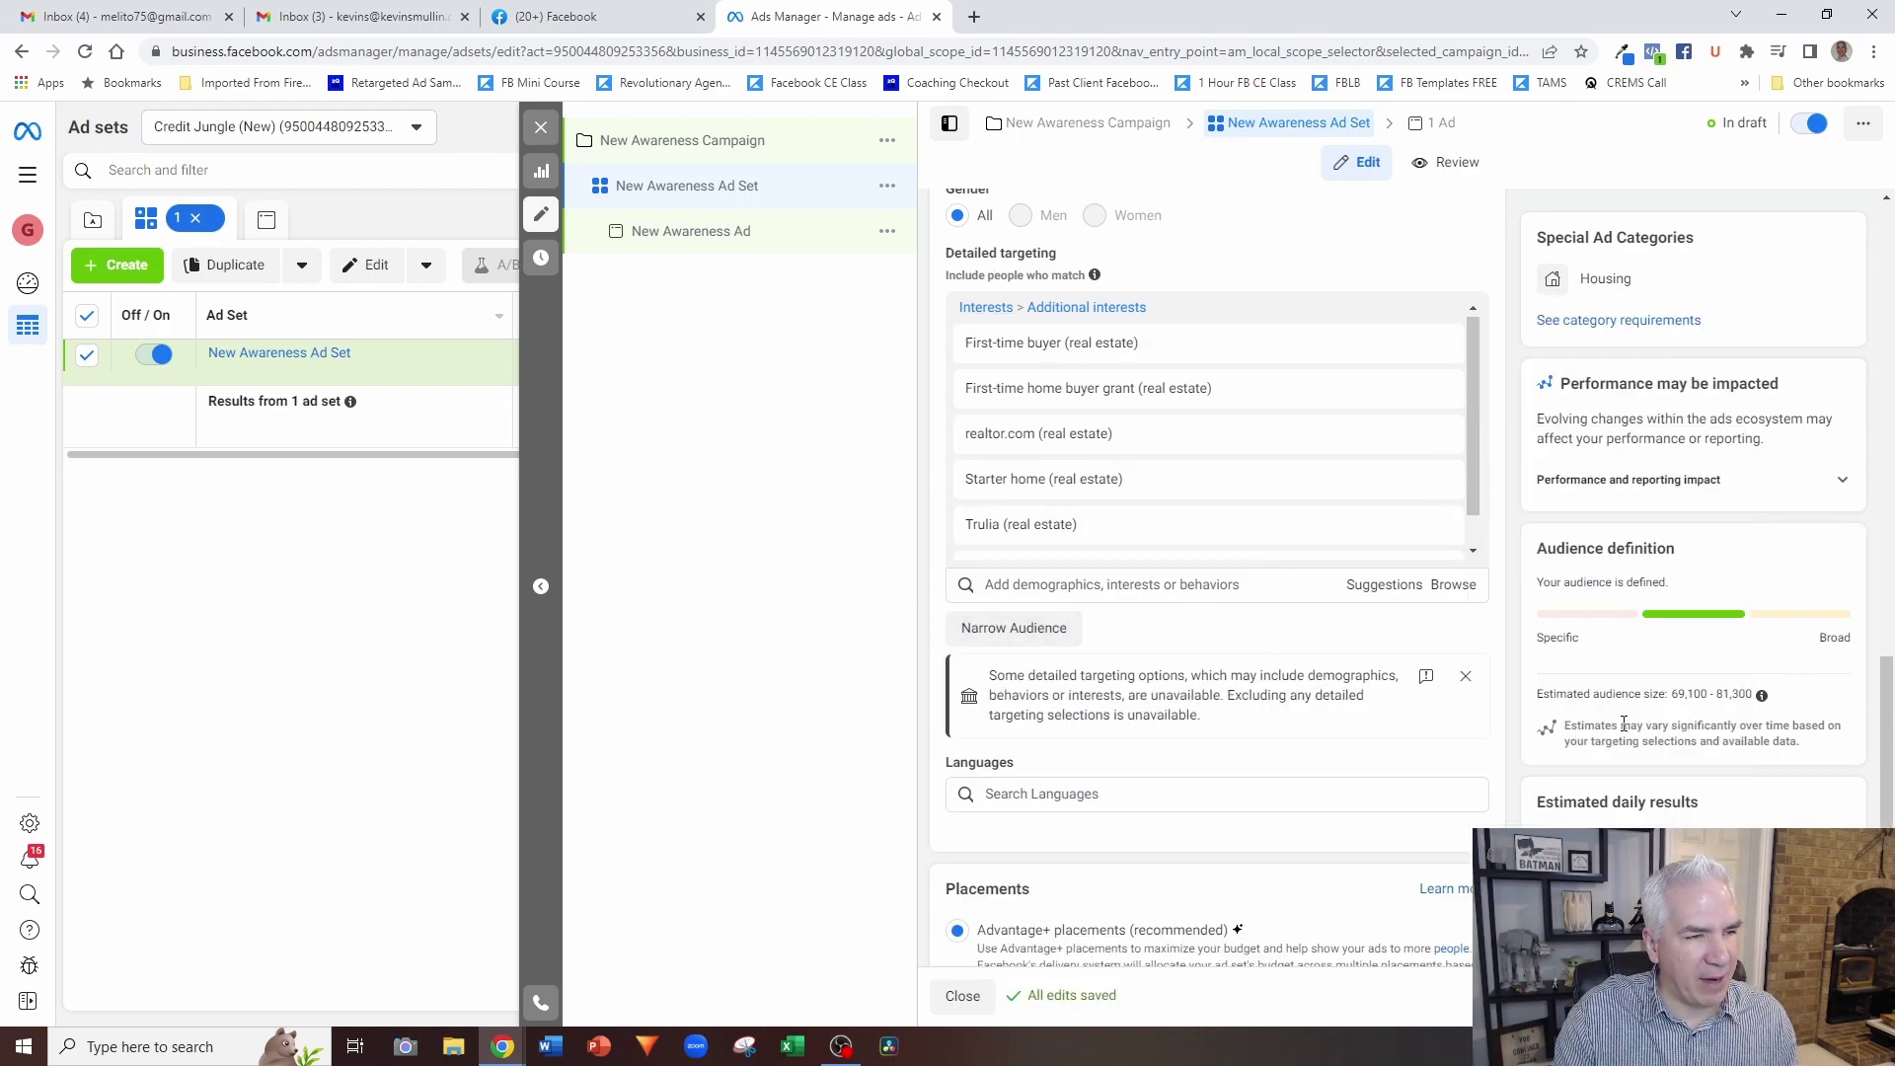
Step: Reapply the Home construction (construction) narrowing to compare the estimated audience size, and delete the narrowing condition
{"action": "left_click", "coordinate": [992, 631]}
{"action": "left_click", "coordinate": [1108, 650]}
{"action": "type", "text": "home con"}
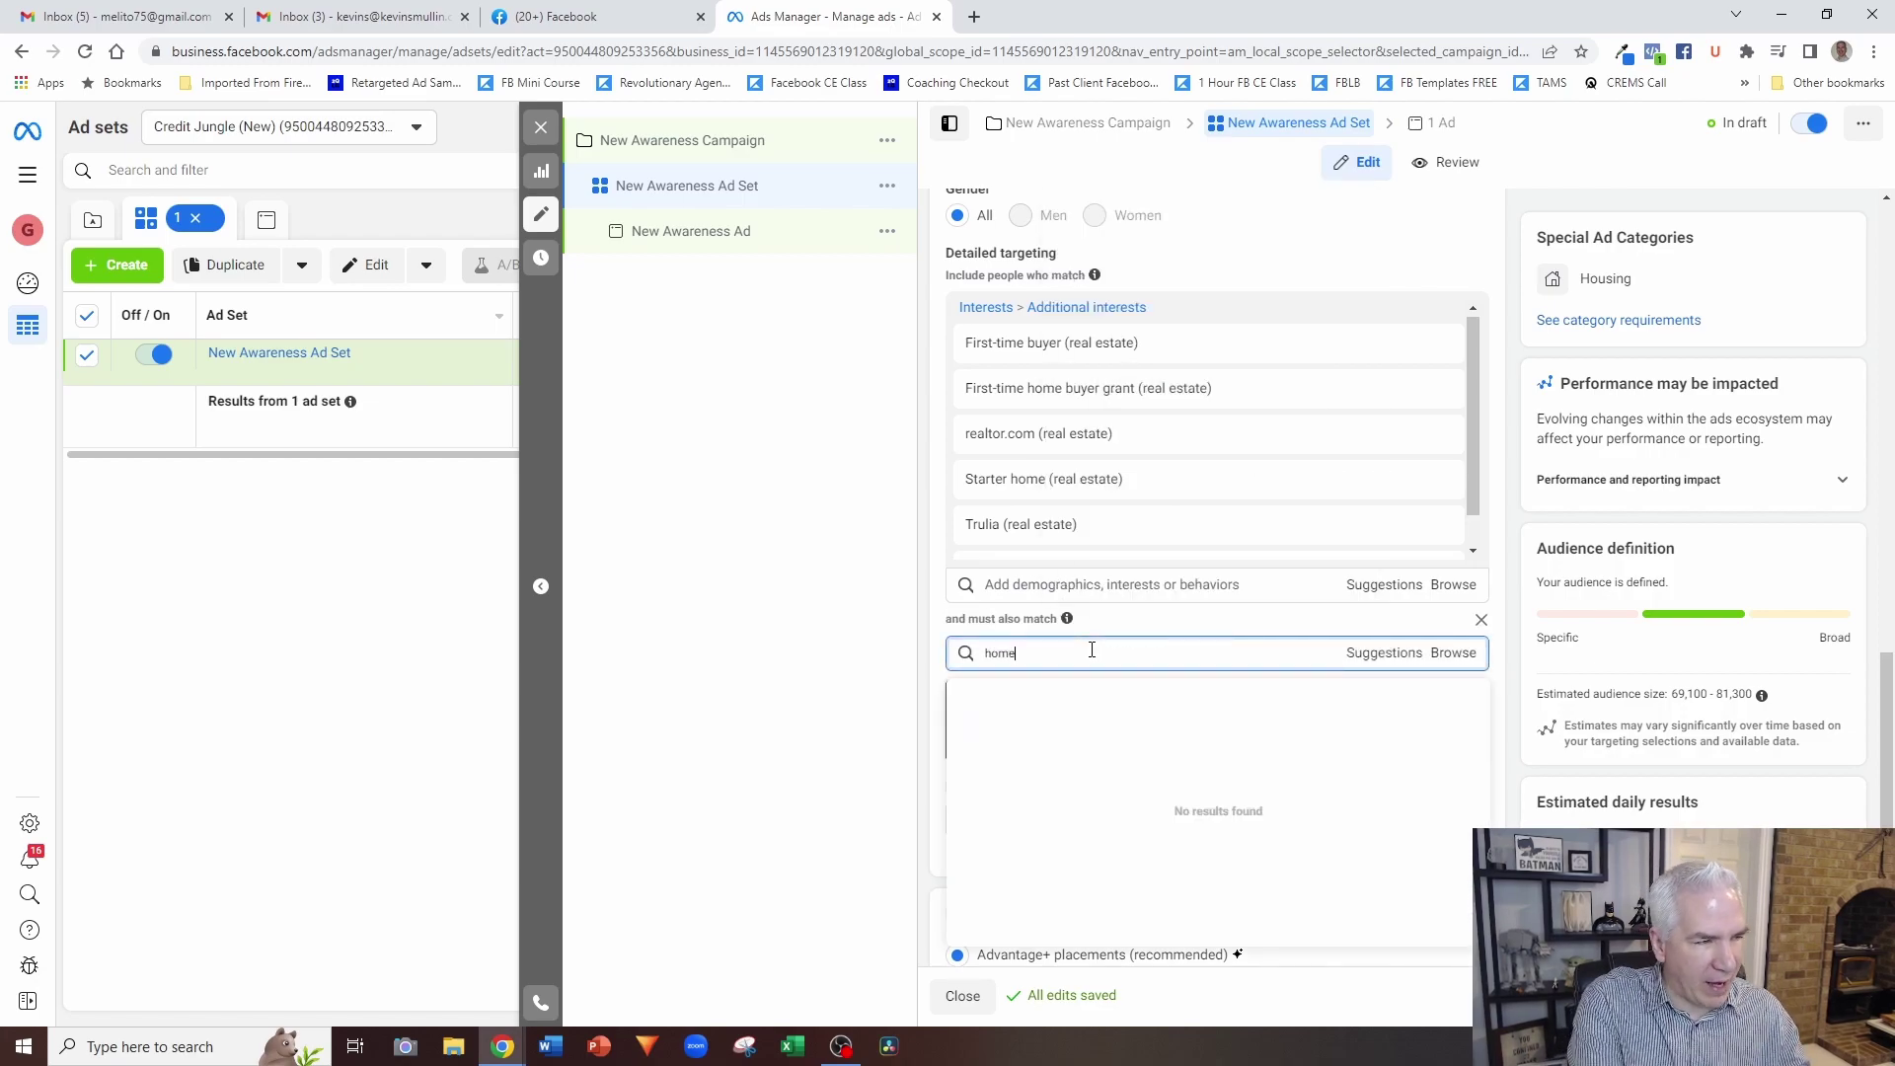
{"action": "left_click", "coordinate": [1092, 689]}
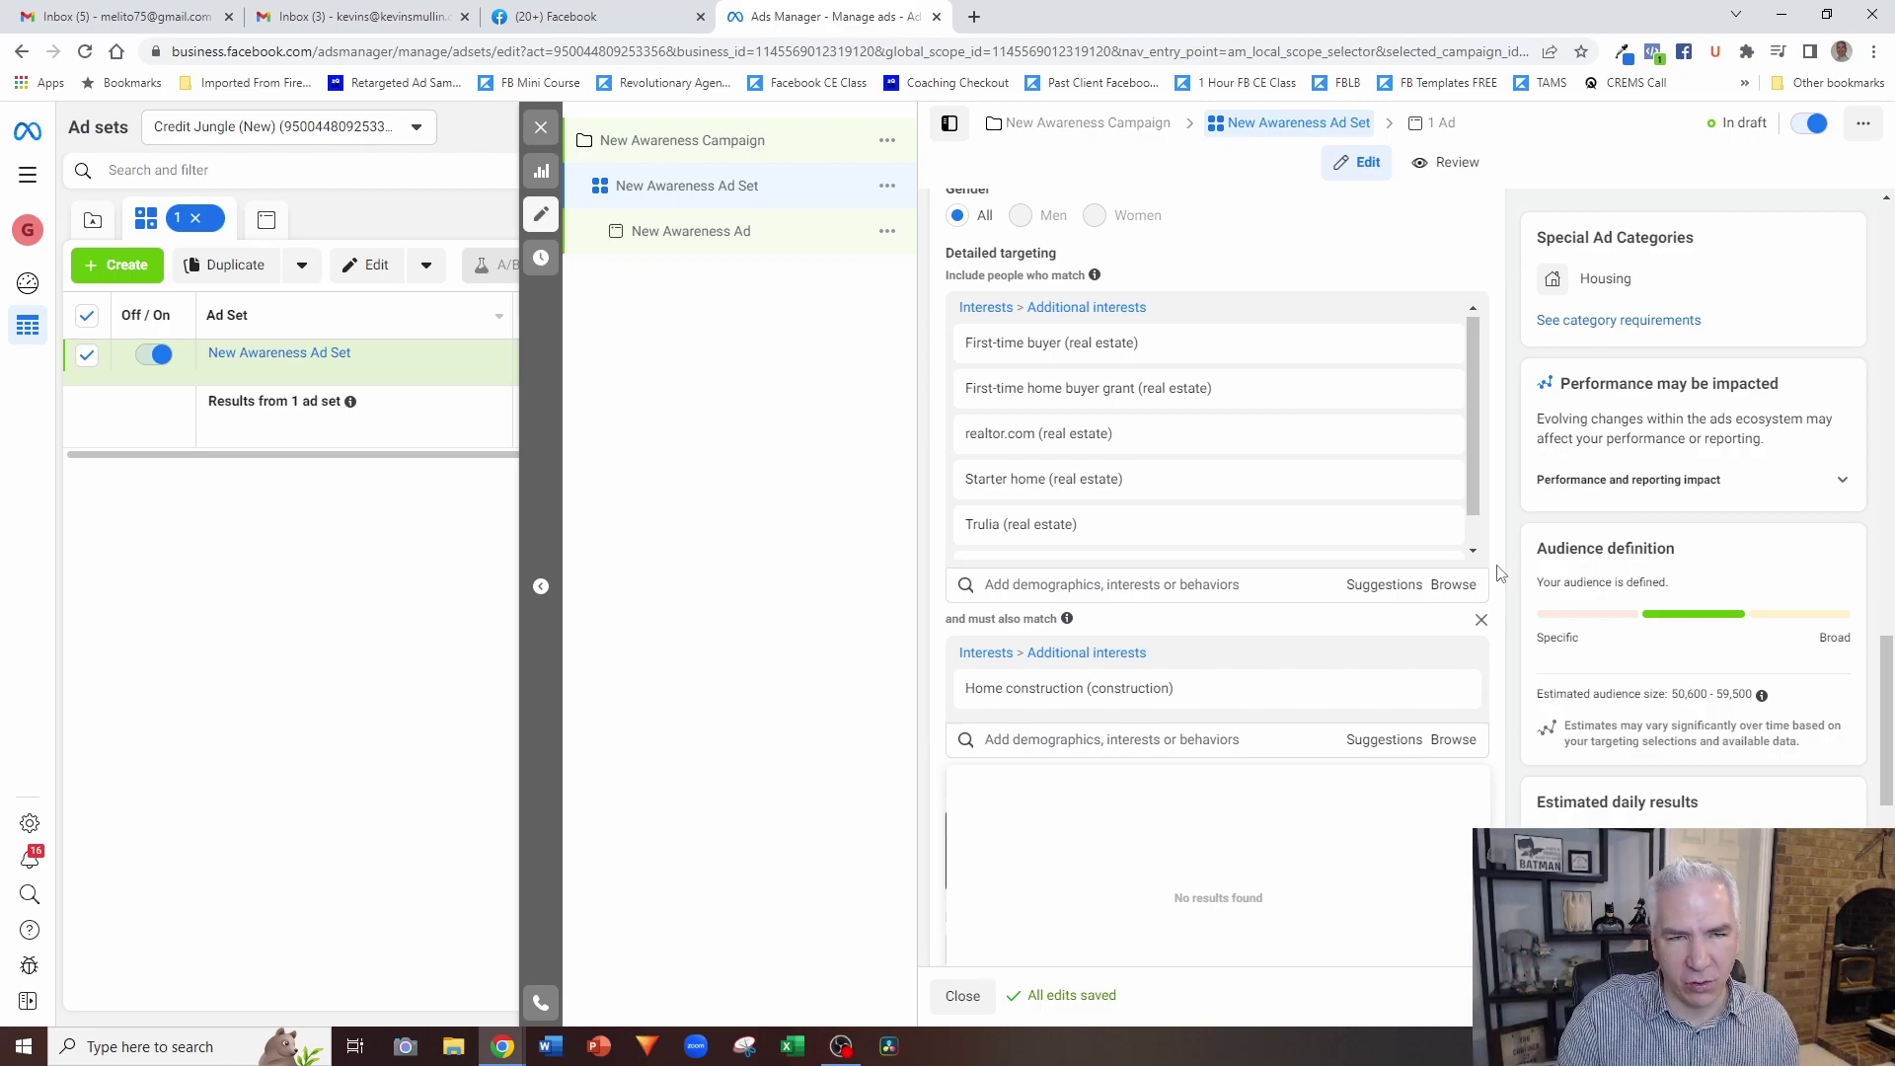
{"action": "left_click", "coordinate": [1481, 620]}
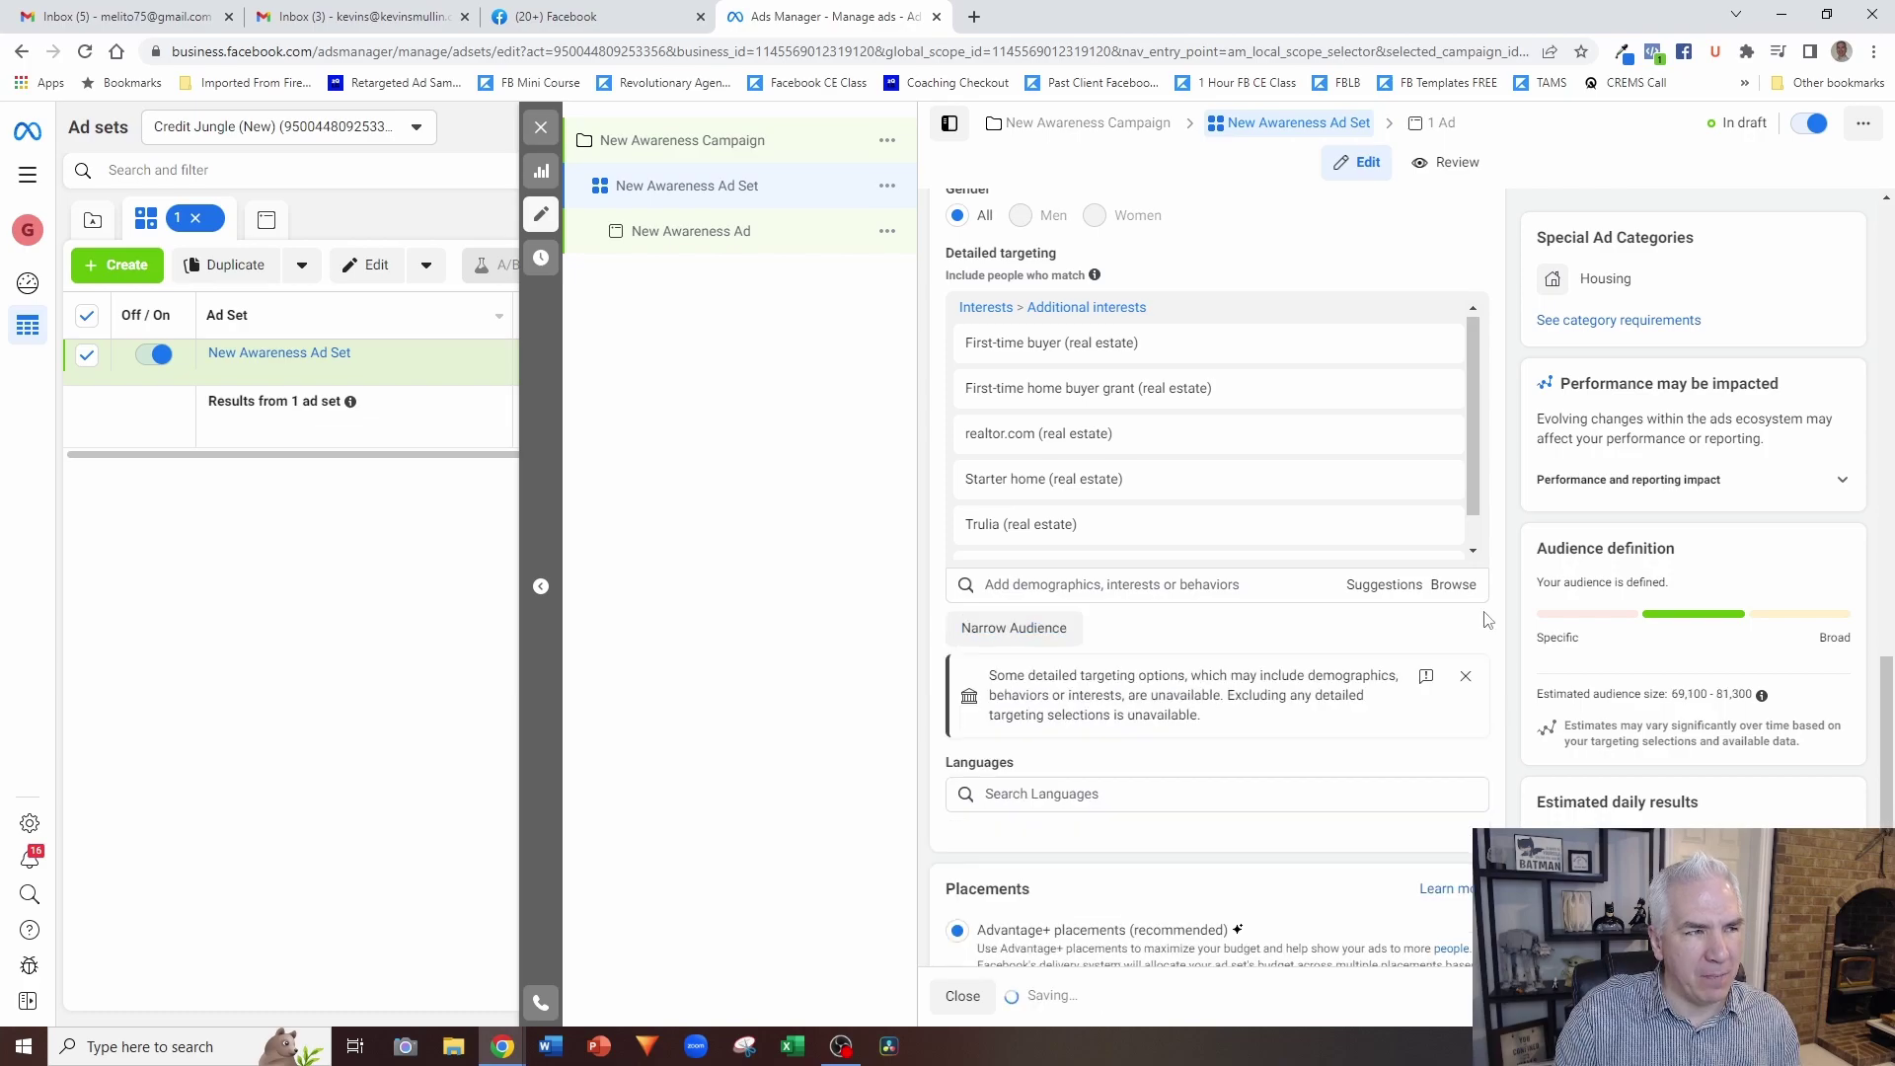
Step: Remove all the real estate interests, from First-time buyer through Zillow, from the ad set's detailed targeting
{"action": "left_click", "coordinate": [1440, 345]}
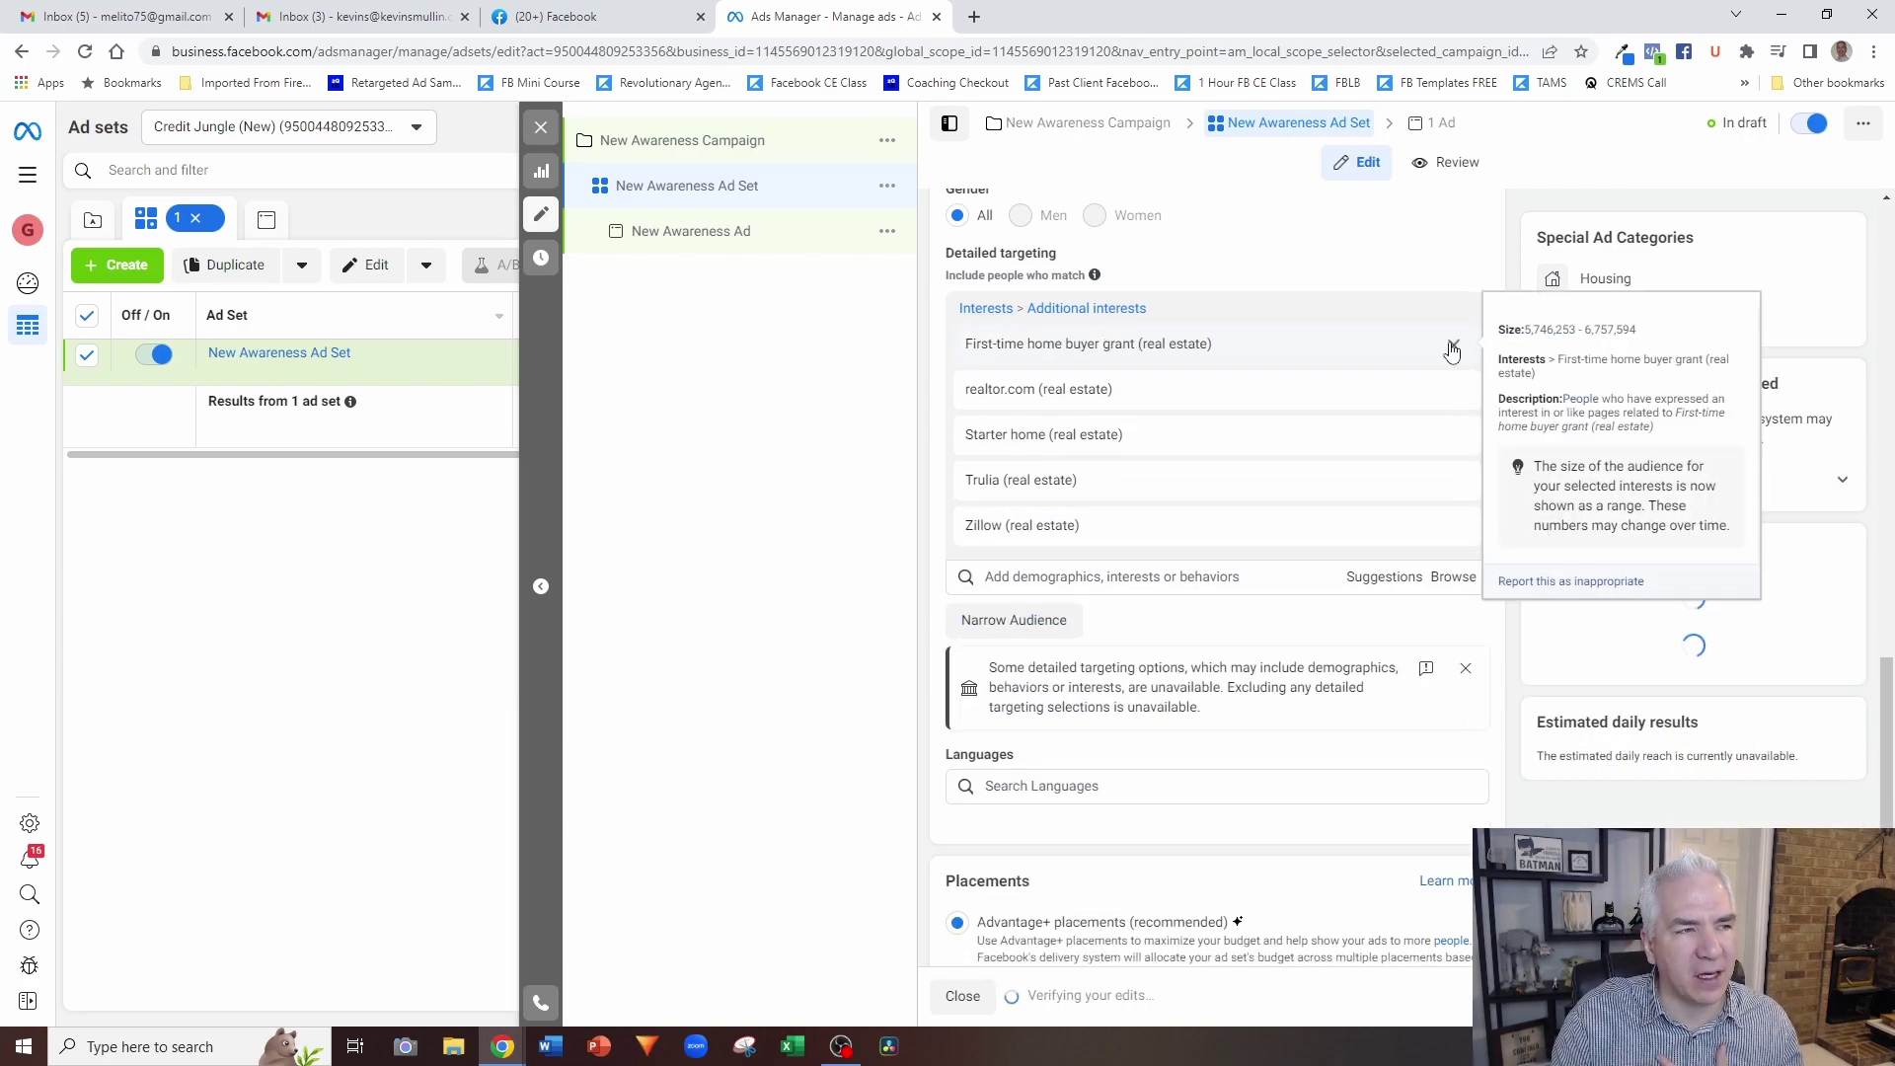
{"action": "left_click", "coordinate": [1452, 350]}
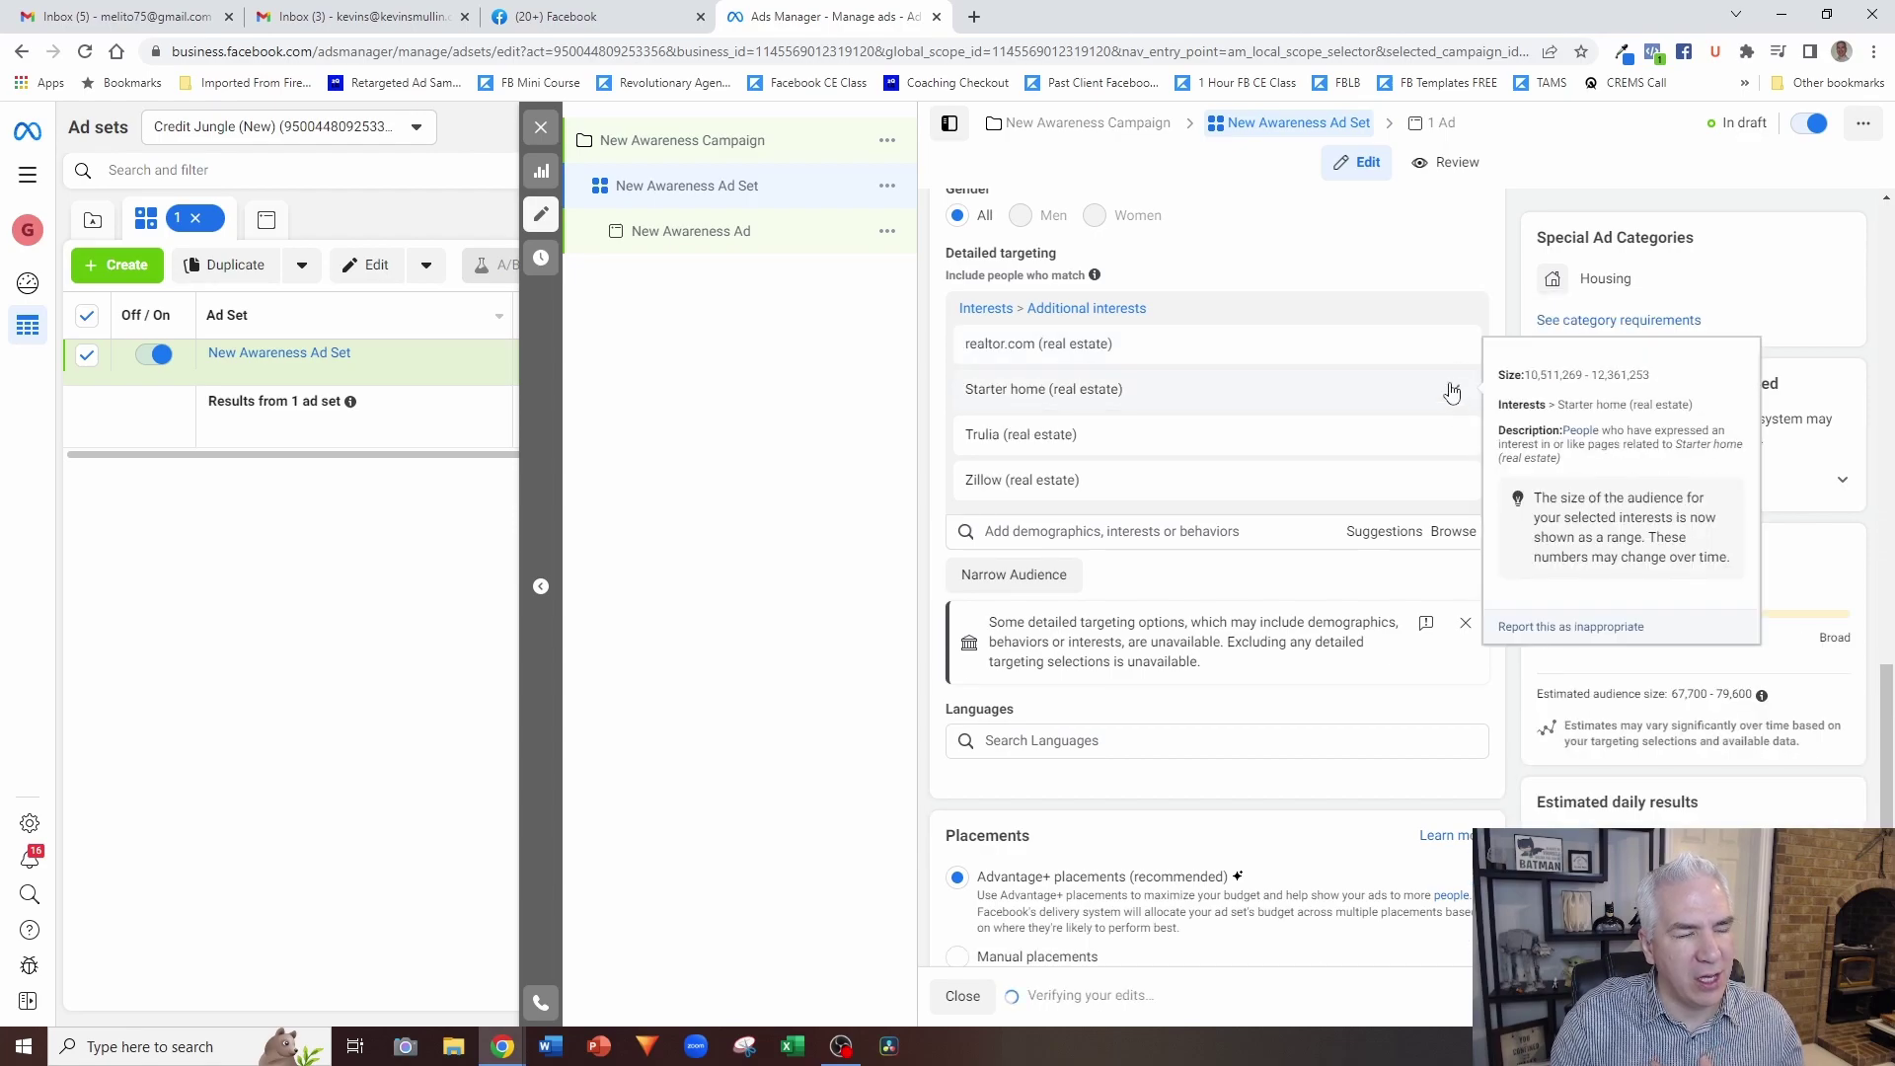
{"action": "left_click", "coordinate": [1453, 392]}
{"action": "left_click", "coordinate": [1453, 350]}
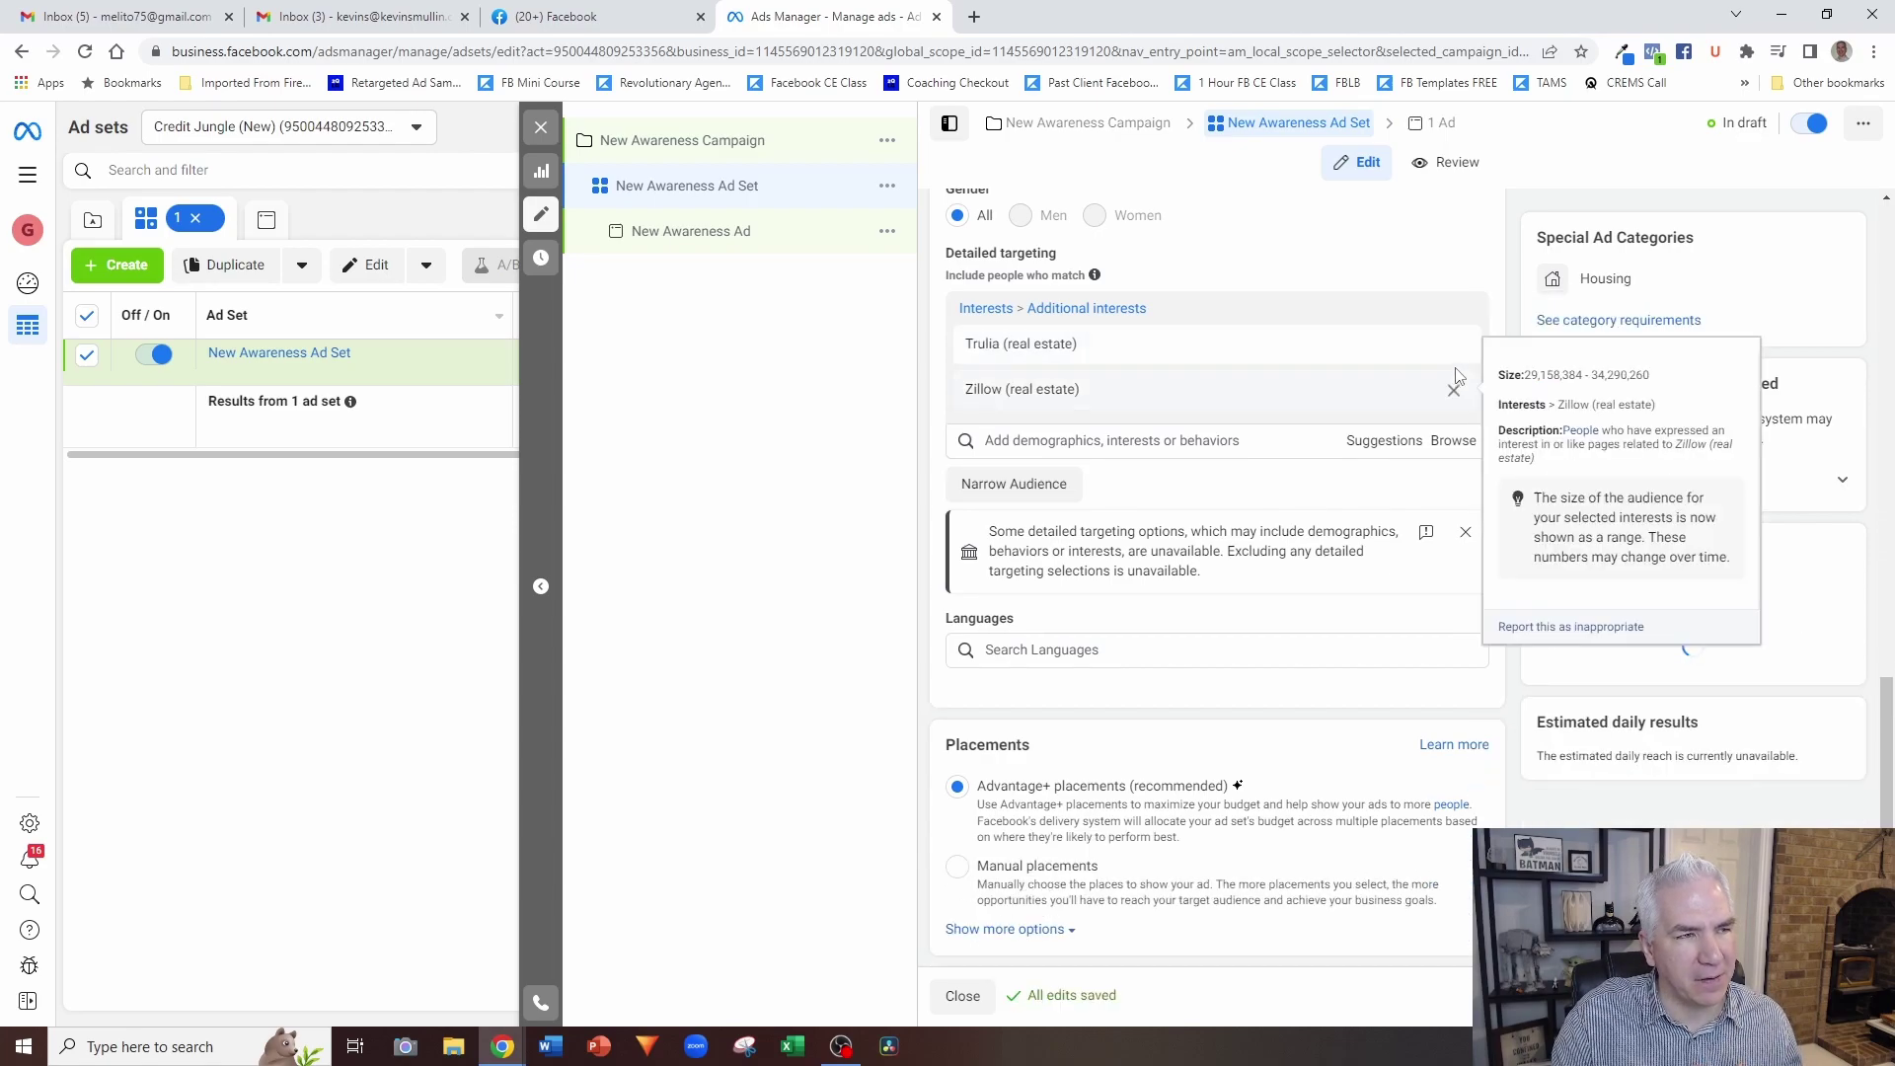
{"action": "left_click", "coordinate": [1453, 346]}
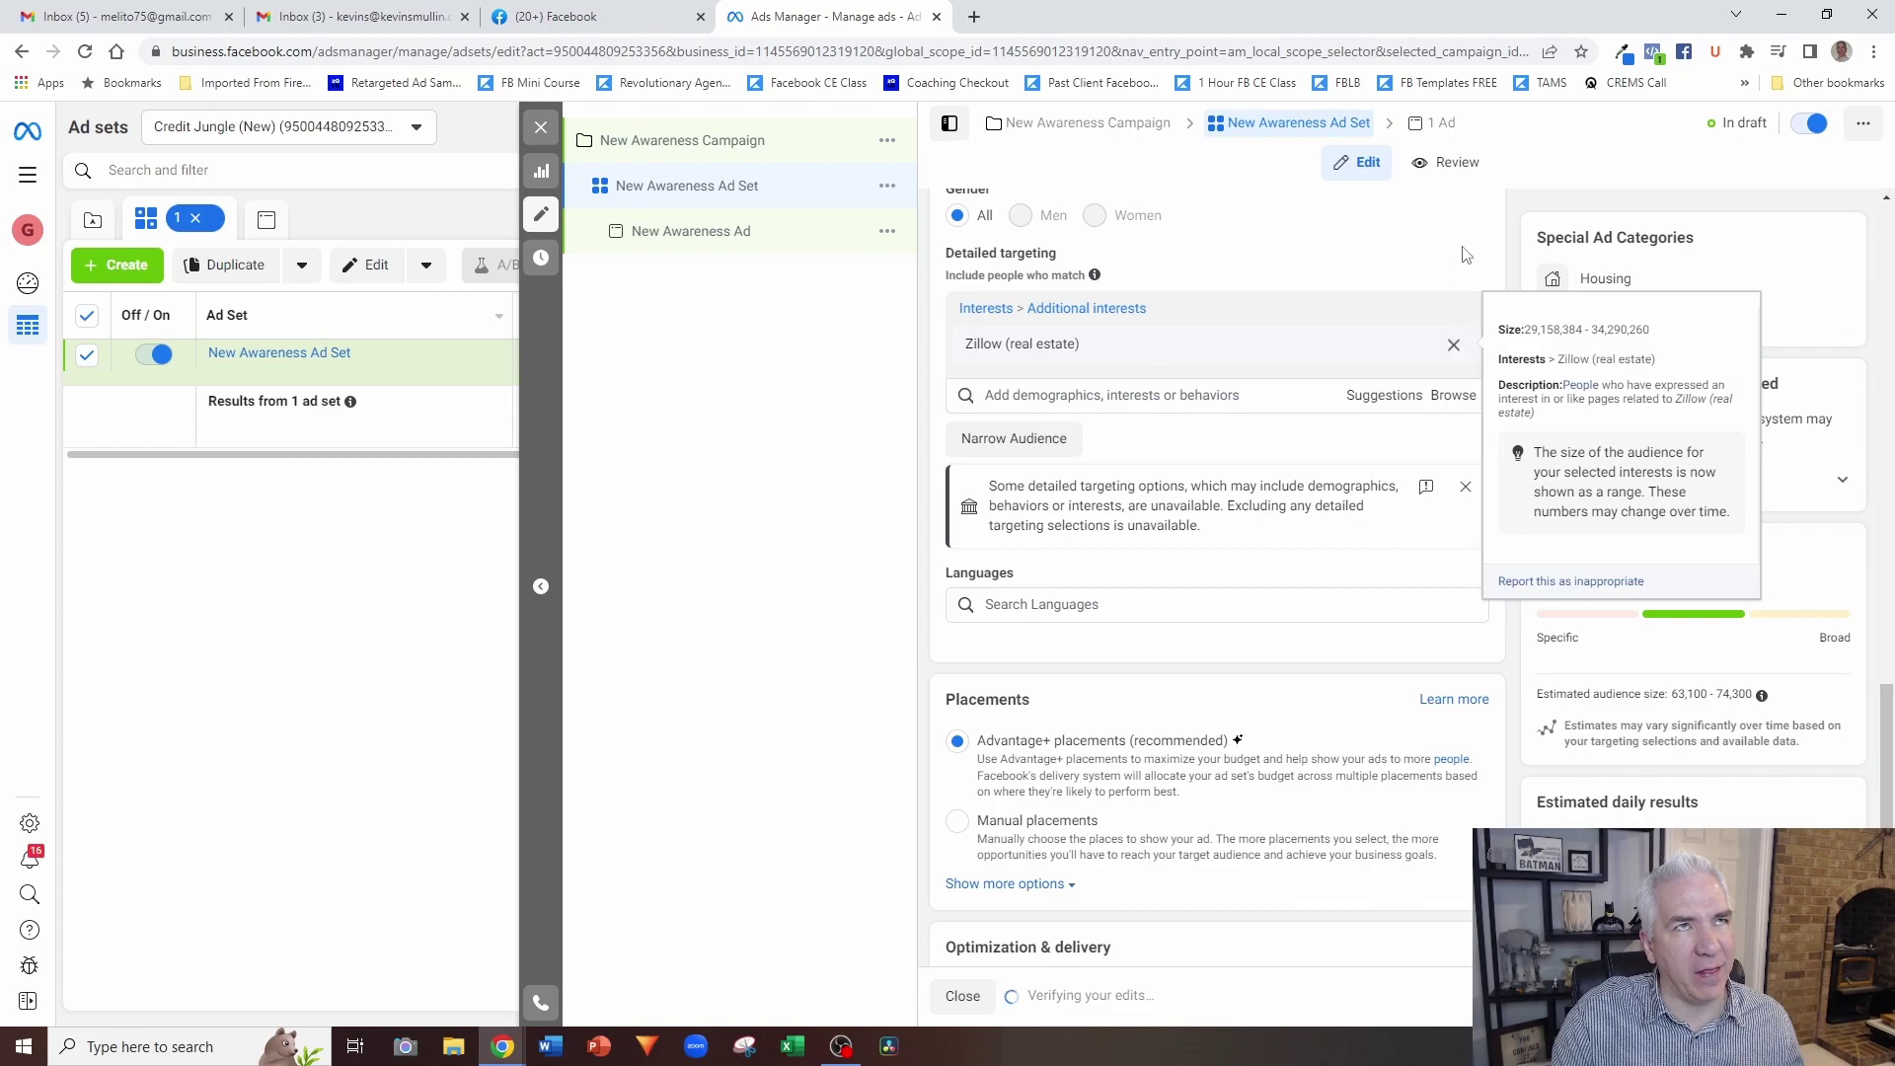
{"action": "left_click", "coordinate": [1453, 345]}
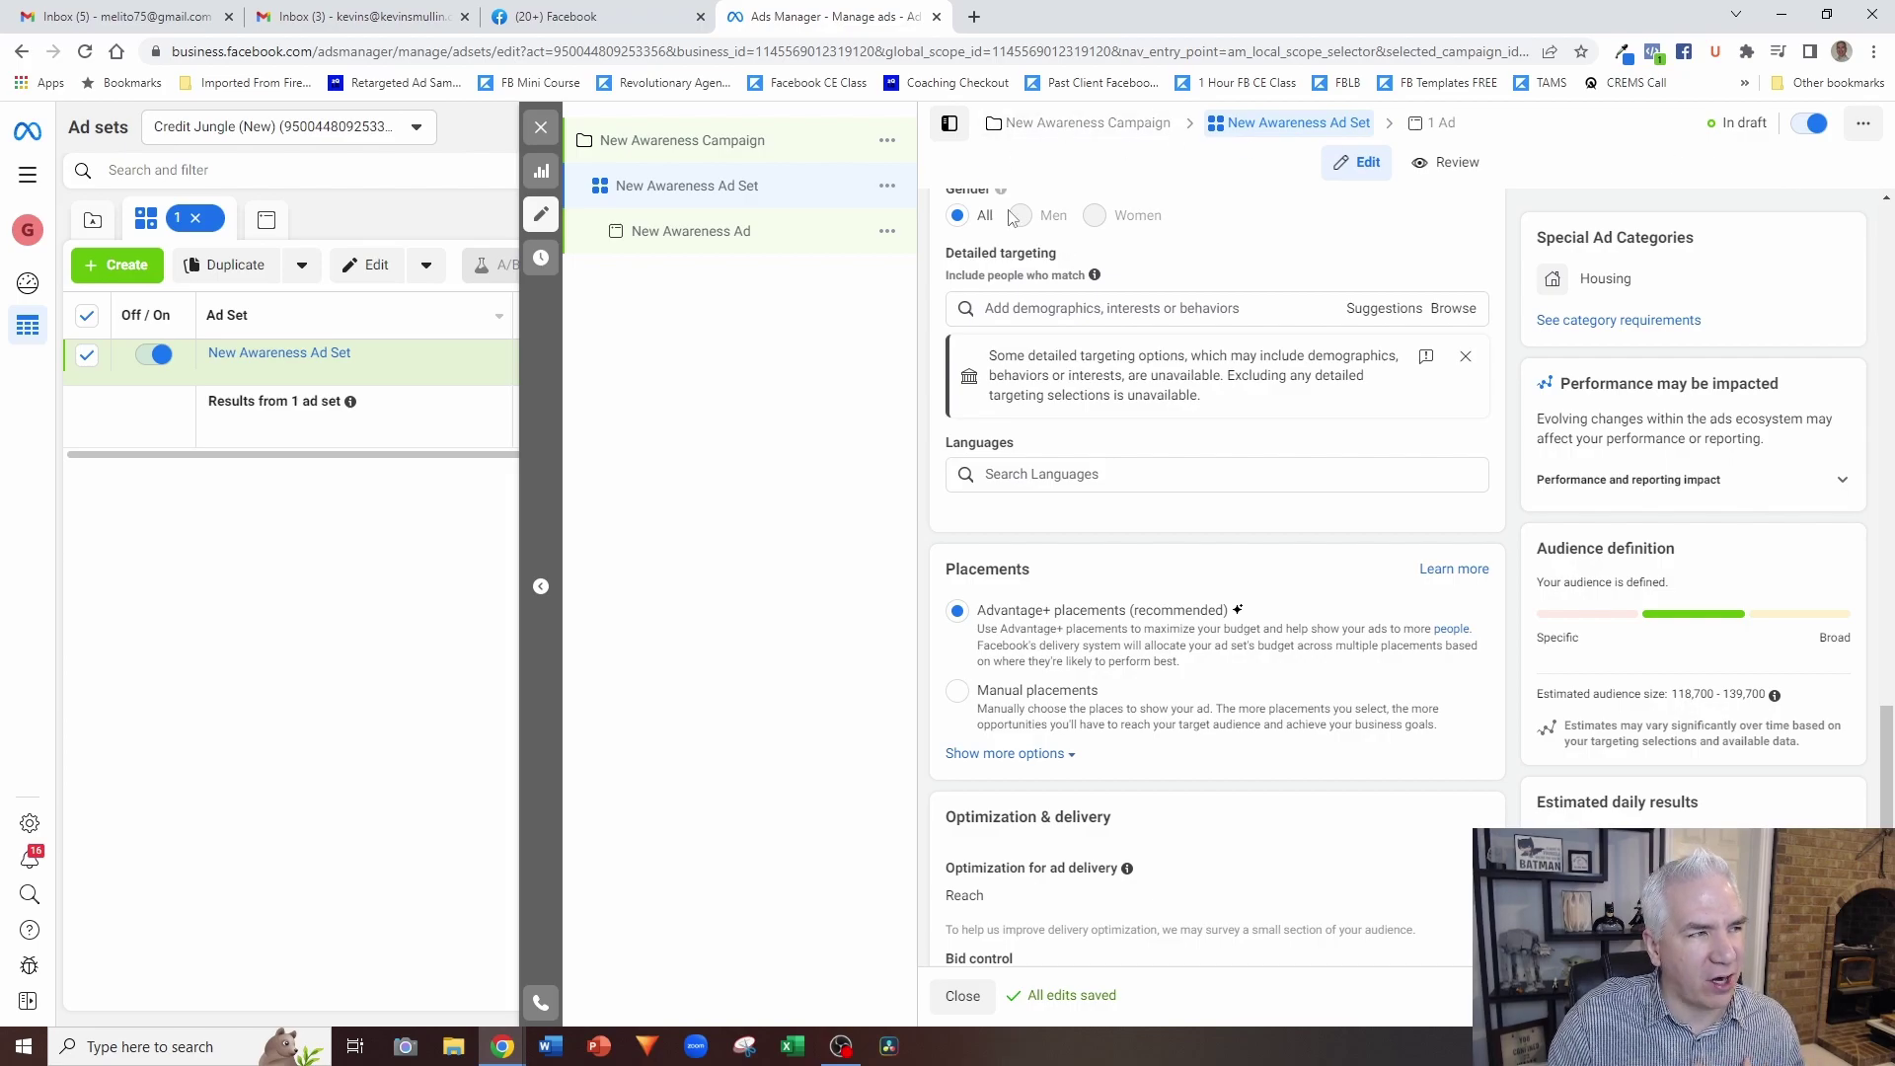
Step: Browse the available interests and include Condominium (real estate) in the detailed targeting
{"action": "left_click", "coordinate": [1105, 309]}
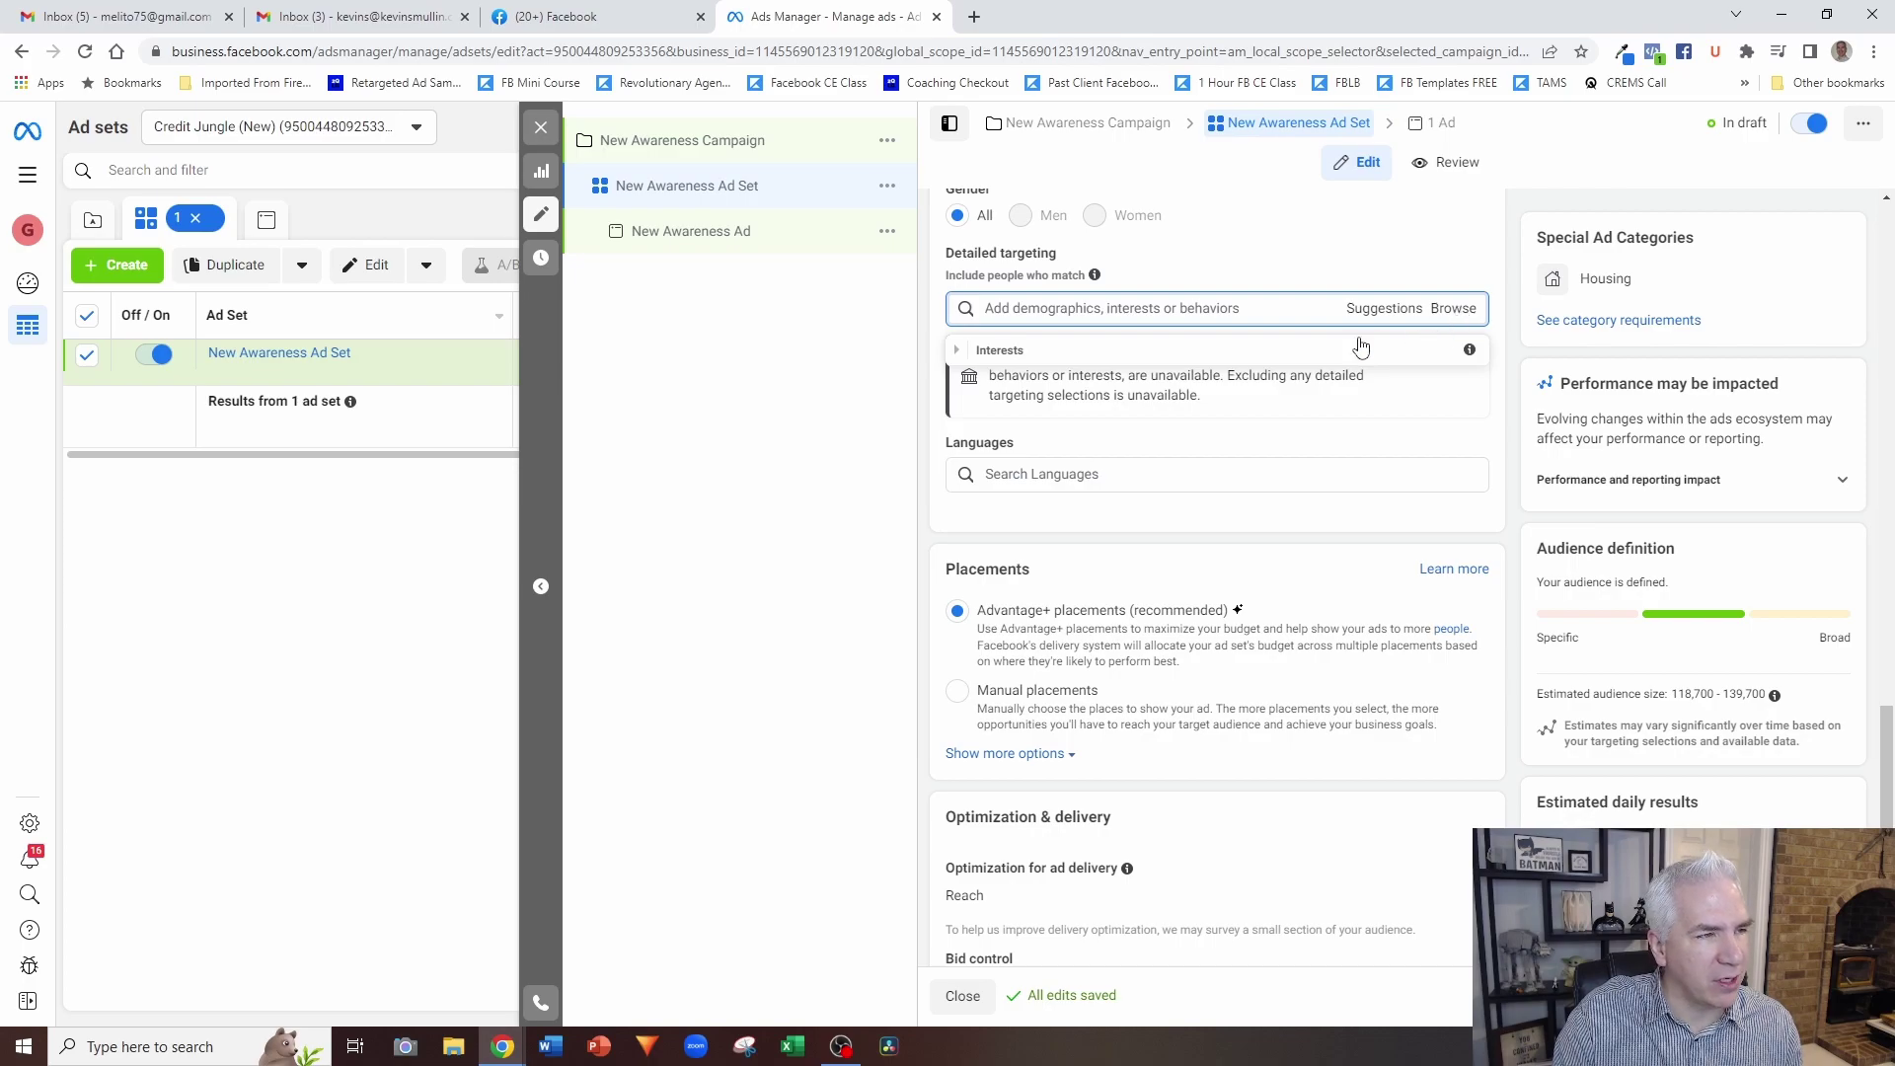
{"action": "left_click", "coordinate": [959, 351]}
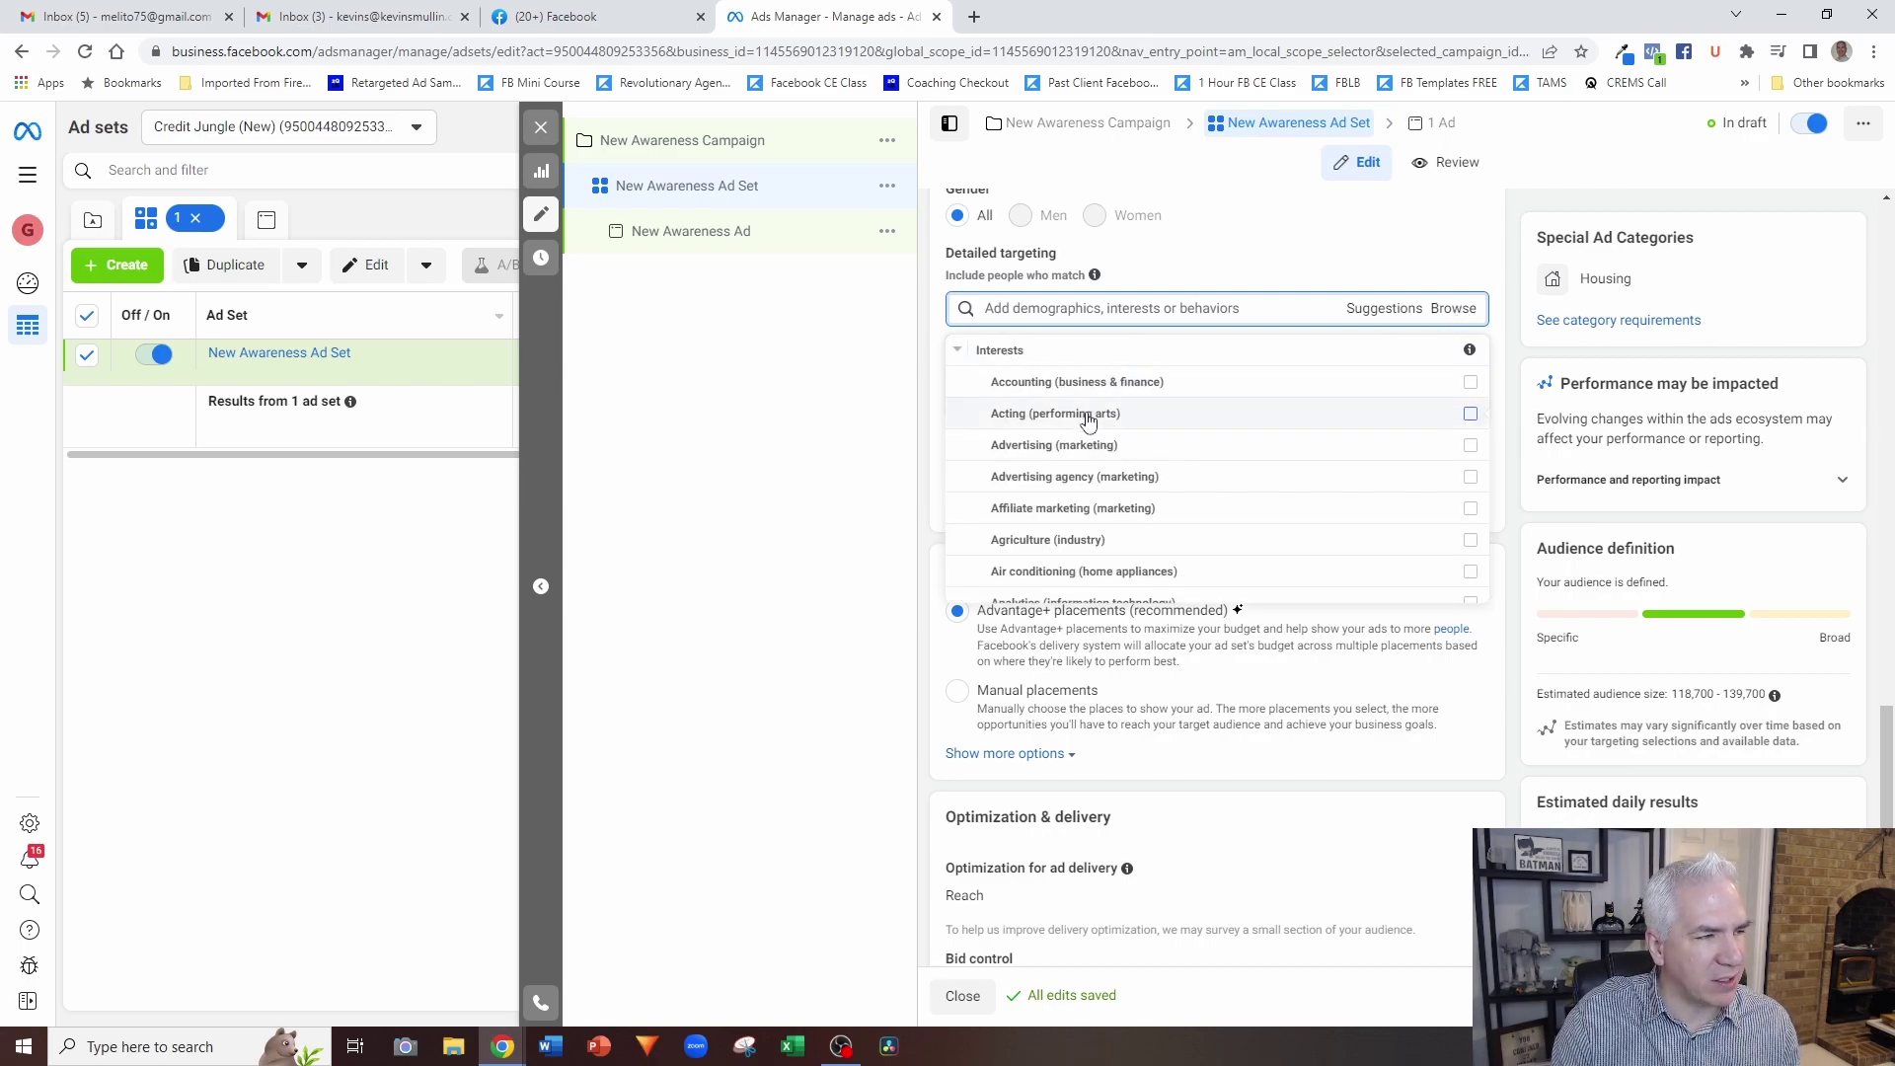
{"action": "scroll", "coordinate": [1091, 420], "scroll_direction": "down", "scroll_amount": 4}
{"action": "mouse_move", "coordinate": [1124, 467]}
{"action": "scroll", "coordinate": [1123, 467], "scroll_direction": "down", "scroll_amount": 10}
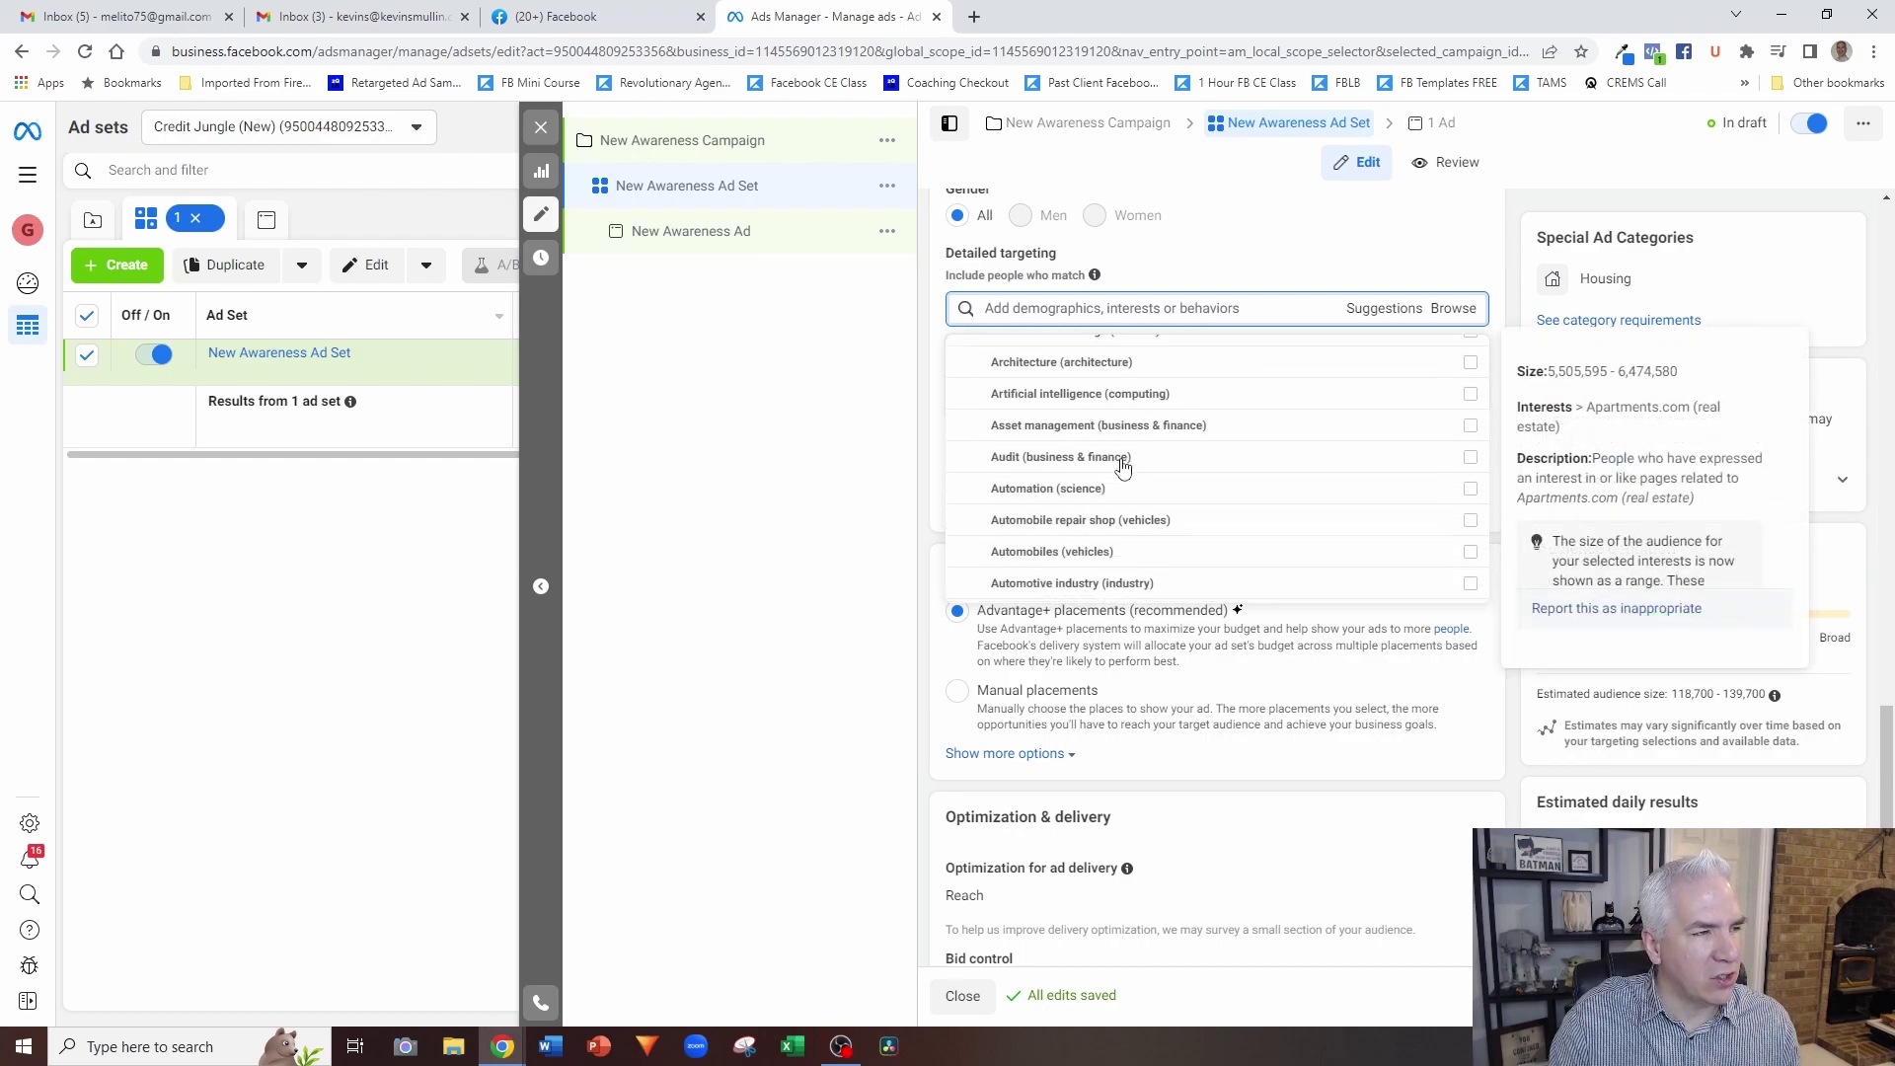
{"action": "scroll", "coordinate": [1123, 467], "scroll_direction": "down", "scroll_amount": 10}
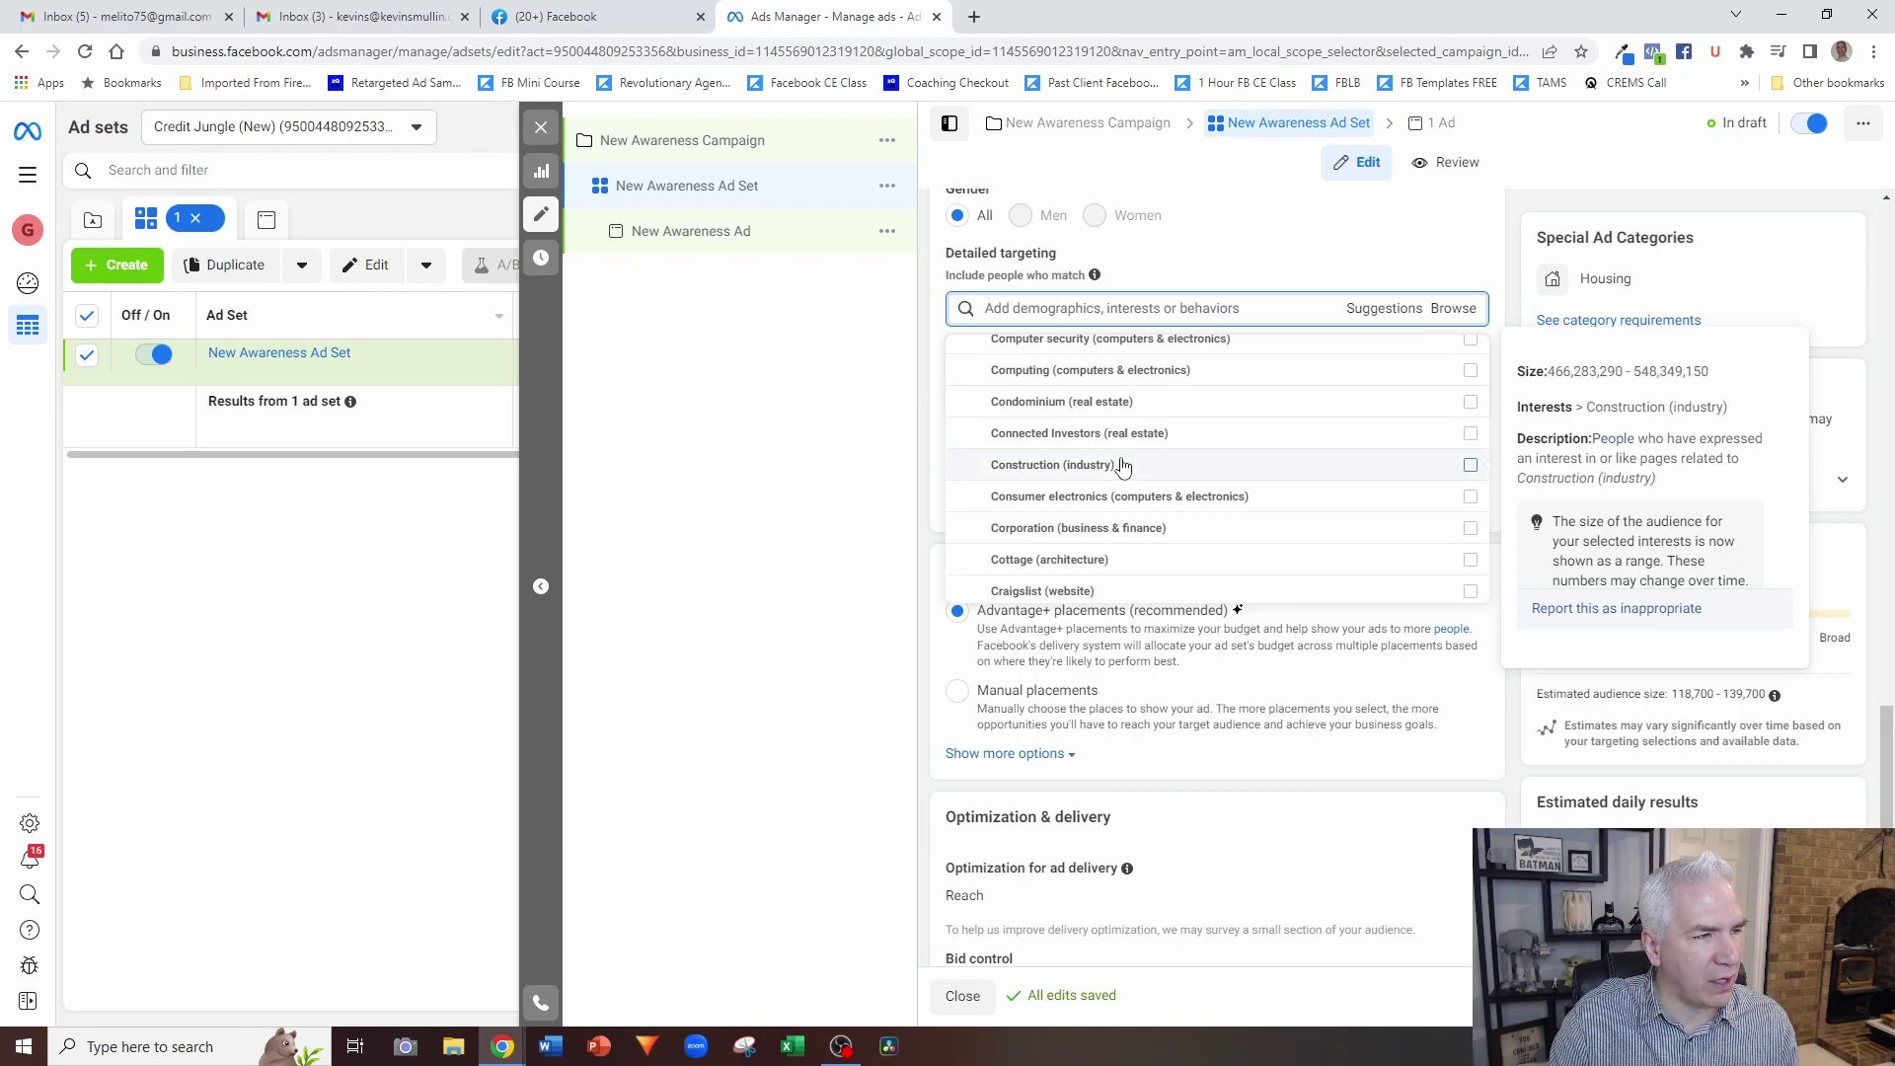
{"action": "left_click", "coordinate": [1052, 404]}
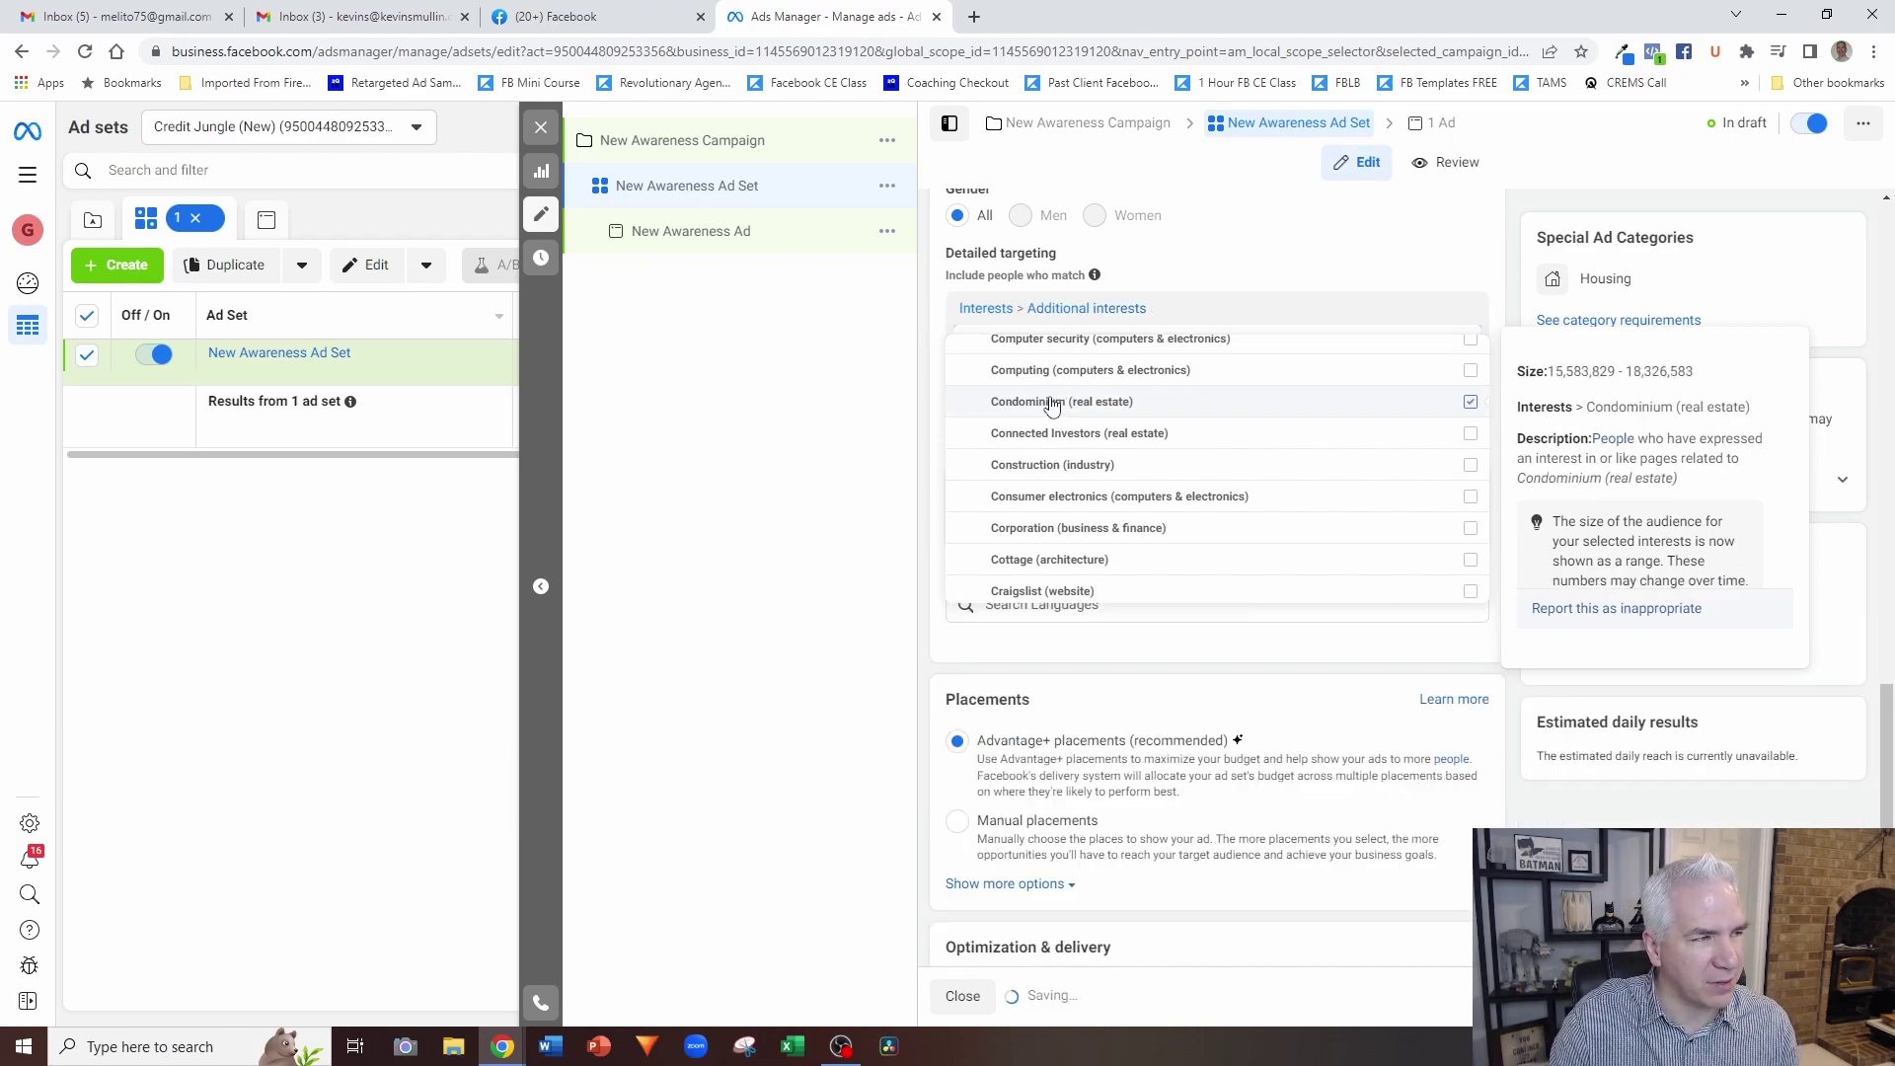
{"action": "left_click", "coordinate": [1361, 259]}
{"action": "mouse_move", "coordinate": [1330, 353]}
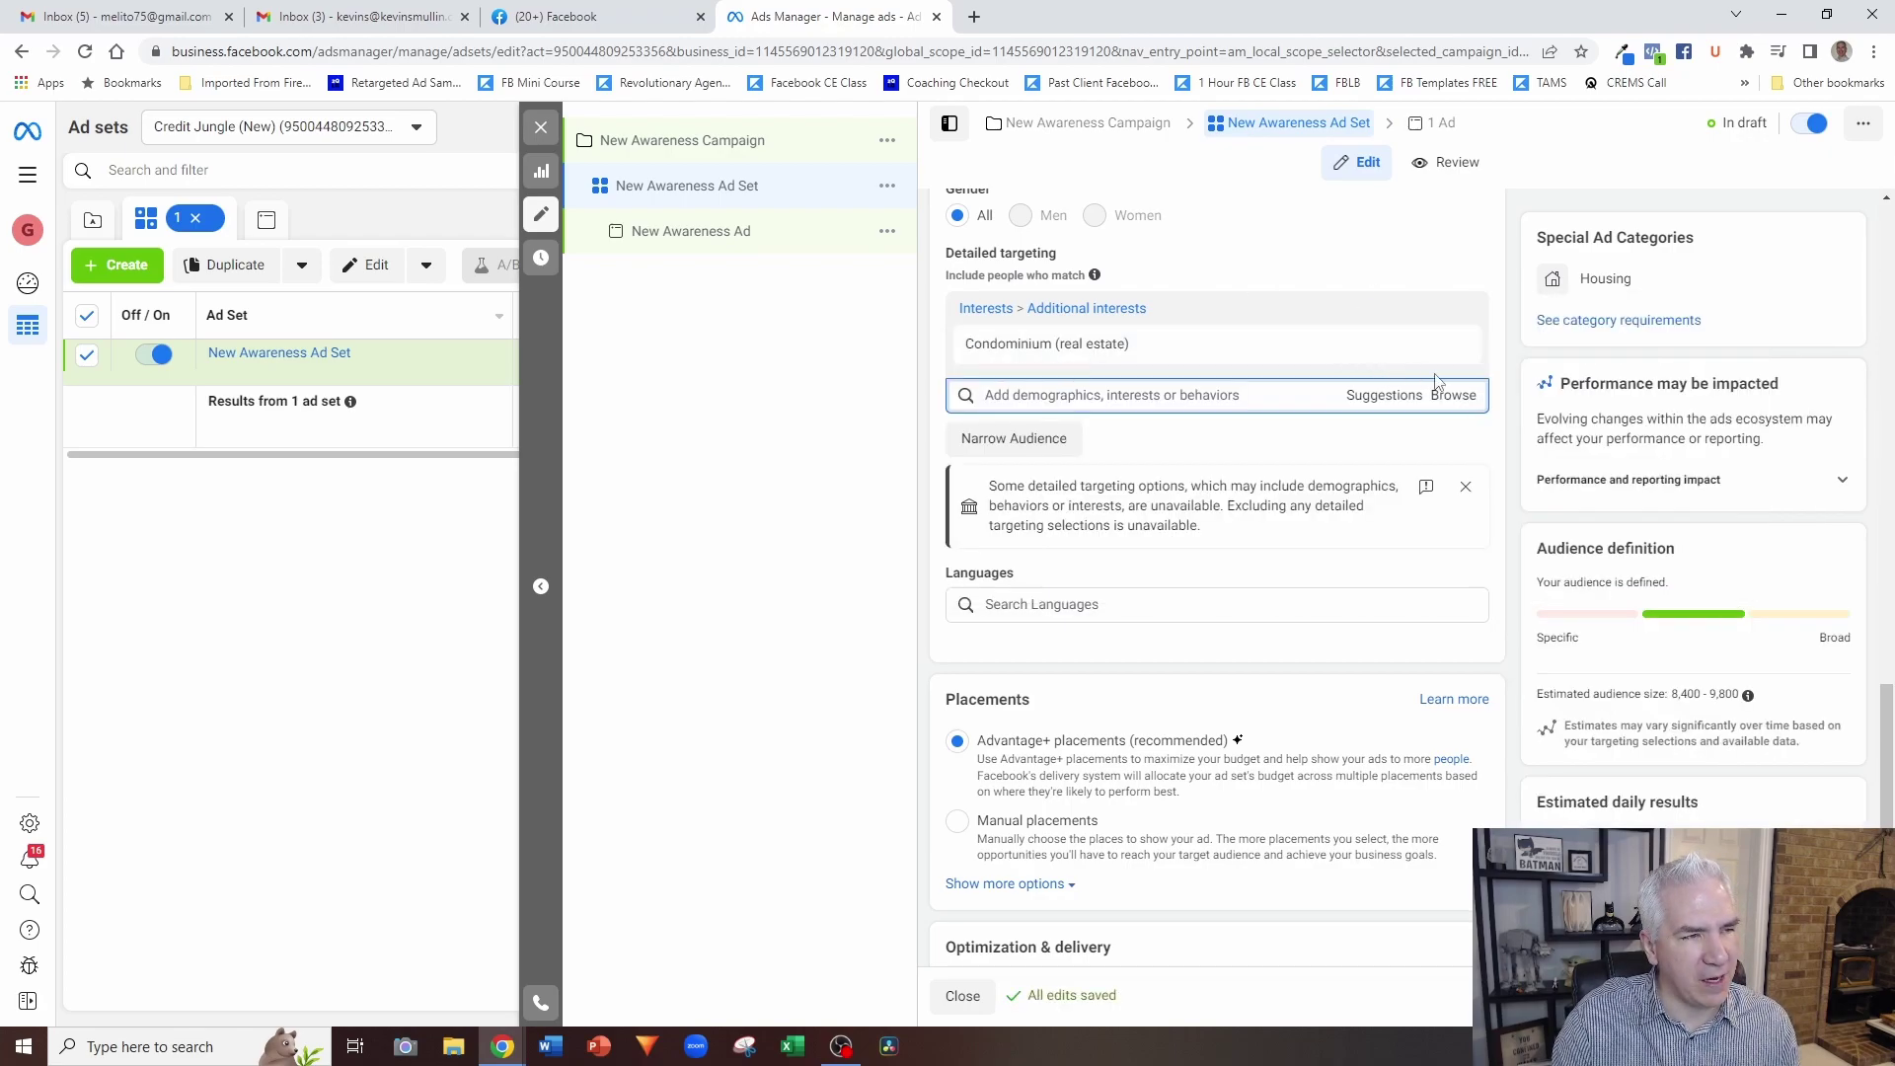
Step: Look through more of the browsable interests, and remove the Condominium (real estate) interest from the detailed targeting
{"action": "left_click", "coordinate": [1453, 395]}
{"action": "left_click", "coordinate": [971, 444]}
{"action": "scroll", "coordinate": [1205, 550], "scroll_direction": "down", "scroll_amount": 10}
{"action": "scroll", "coordinate": [1201, 571], "scroll_direction": "down", "scroll_amount": 15}
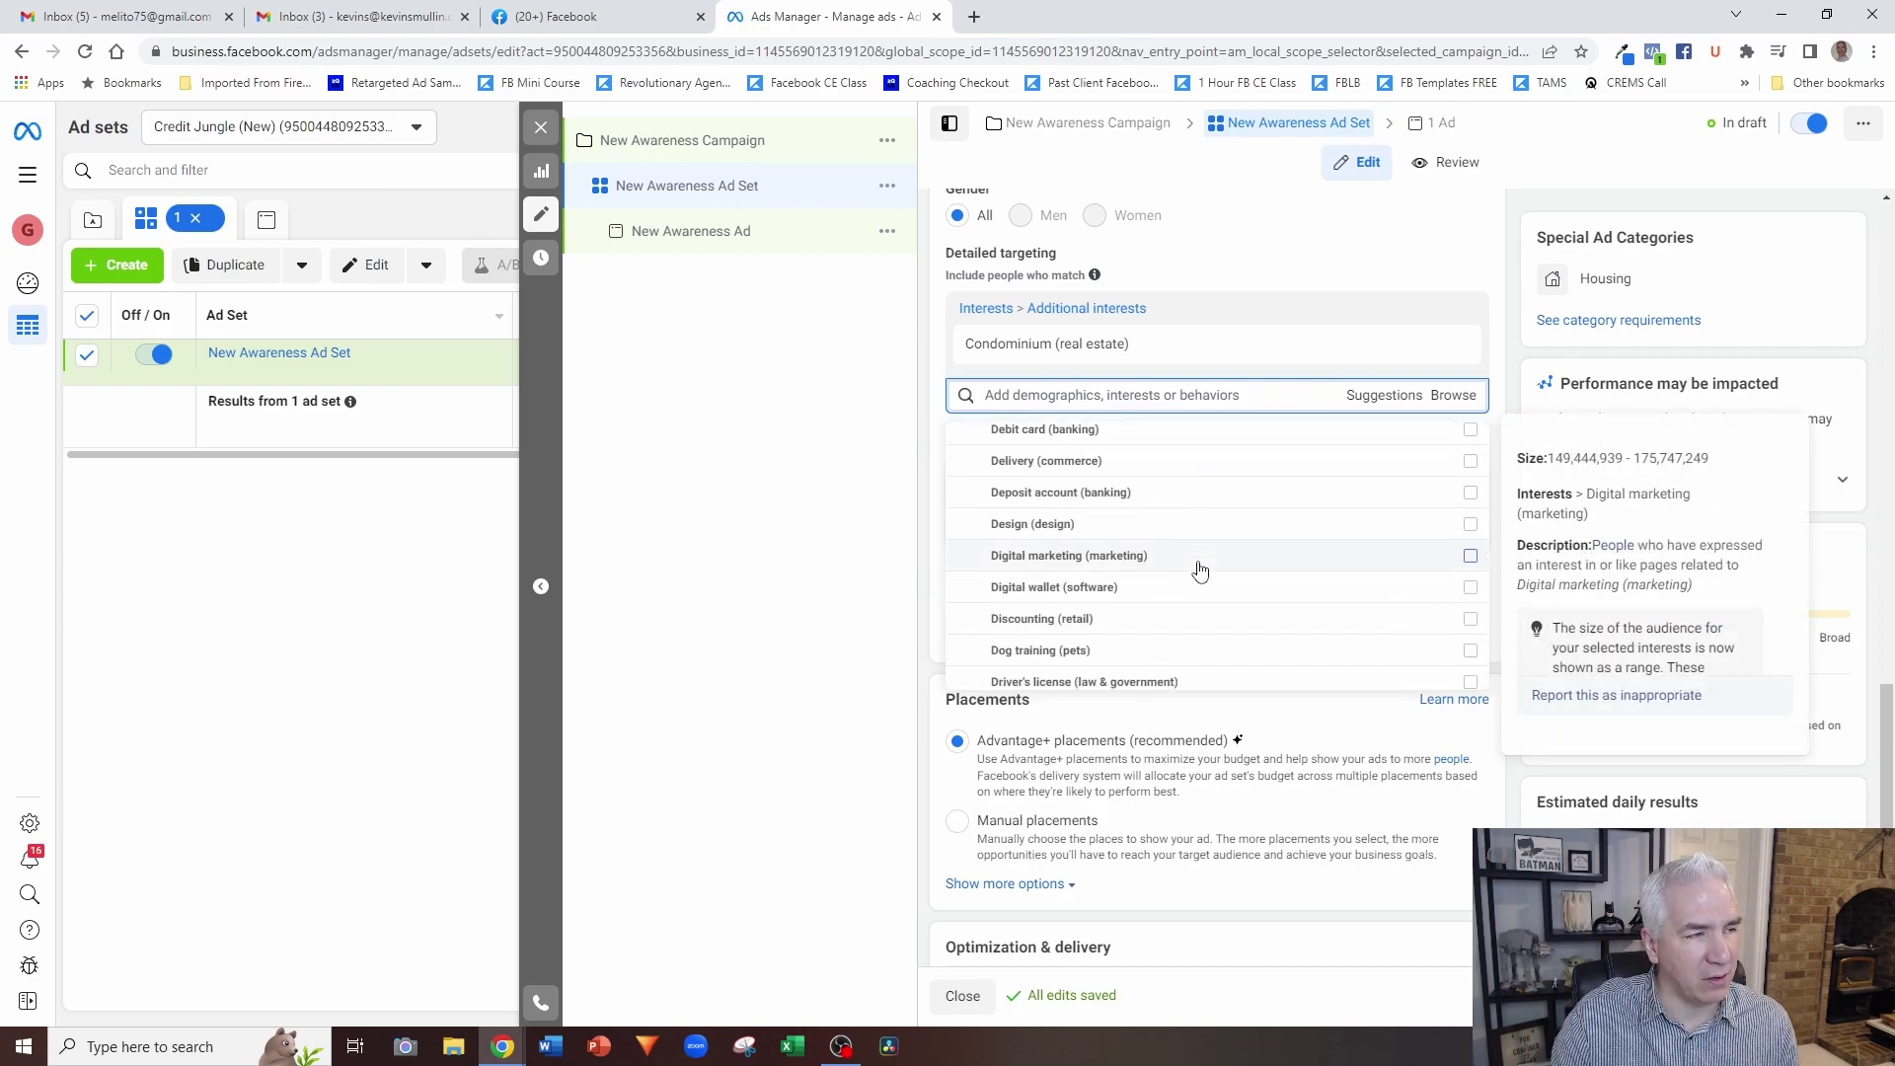
{"action": "scroll", "coordinate": [1201, 570], "scroll_direction": "up", "scroll_amount": 3}
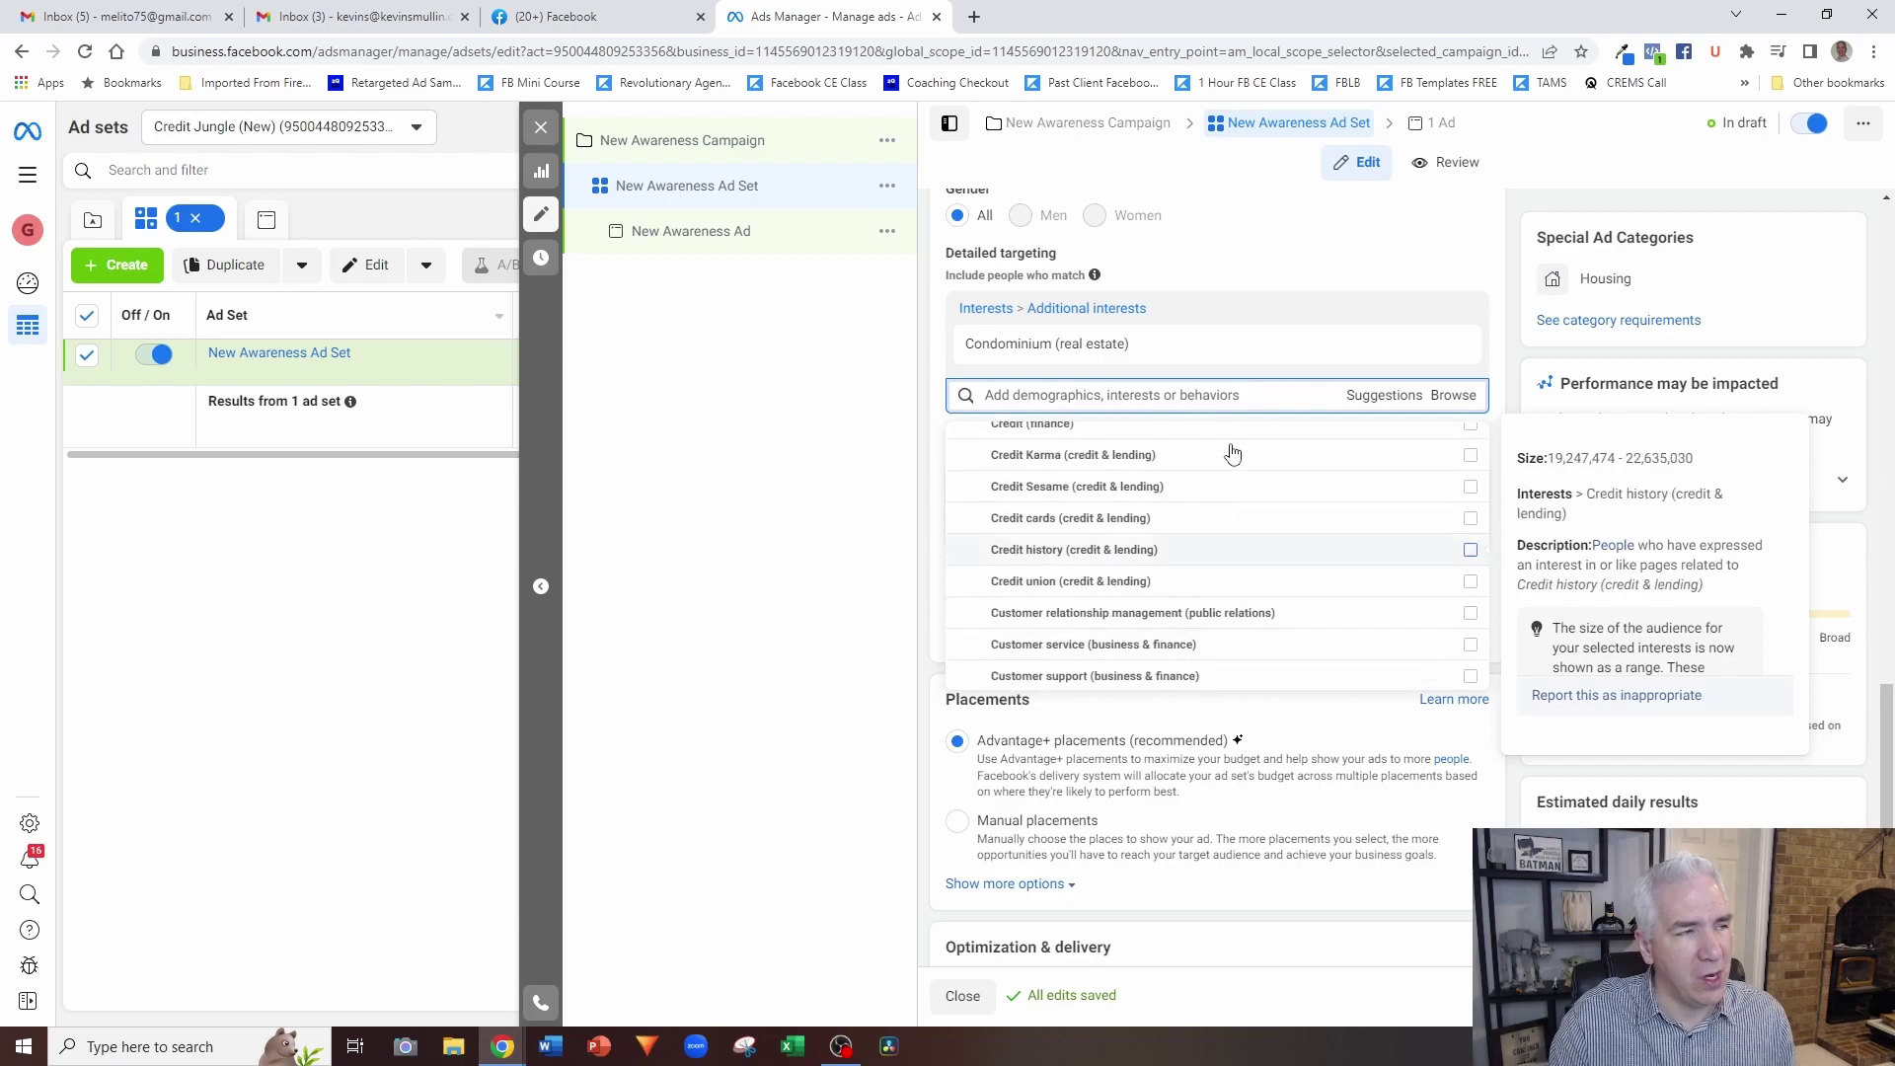
{"action": "left_click", "coordinate": [1383, 248]}
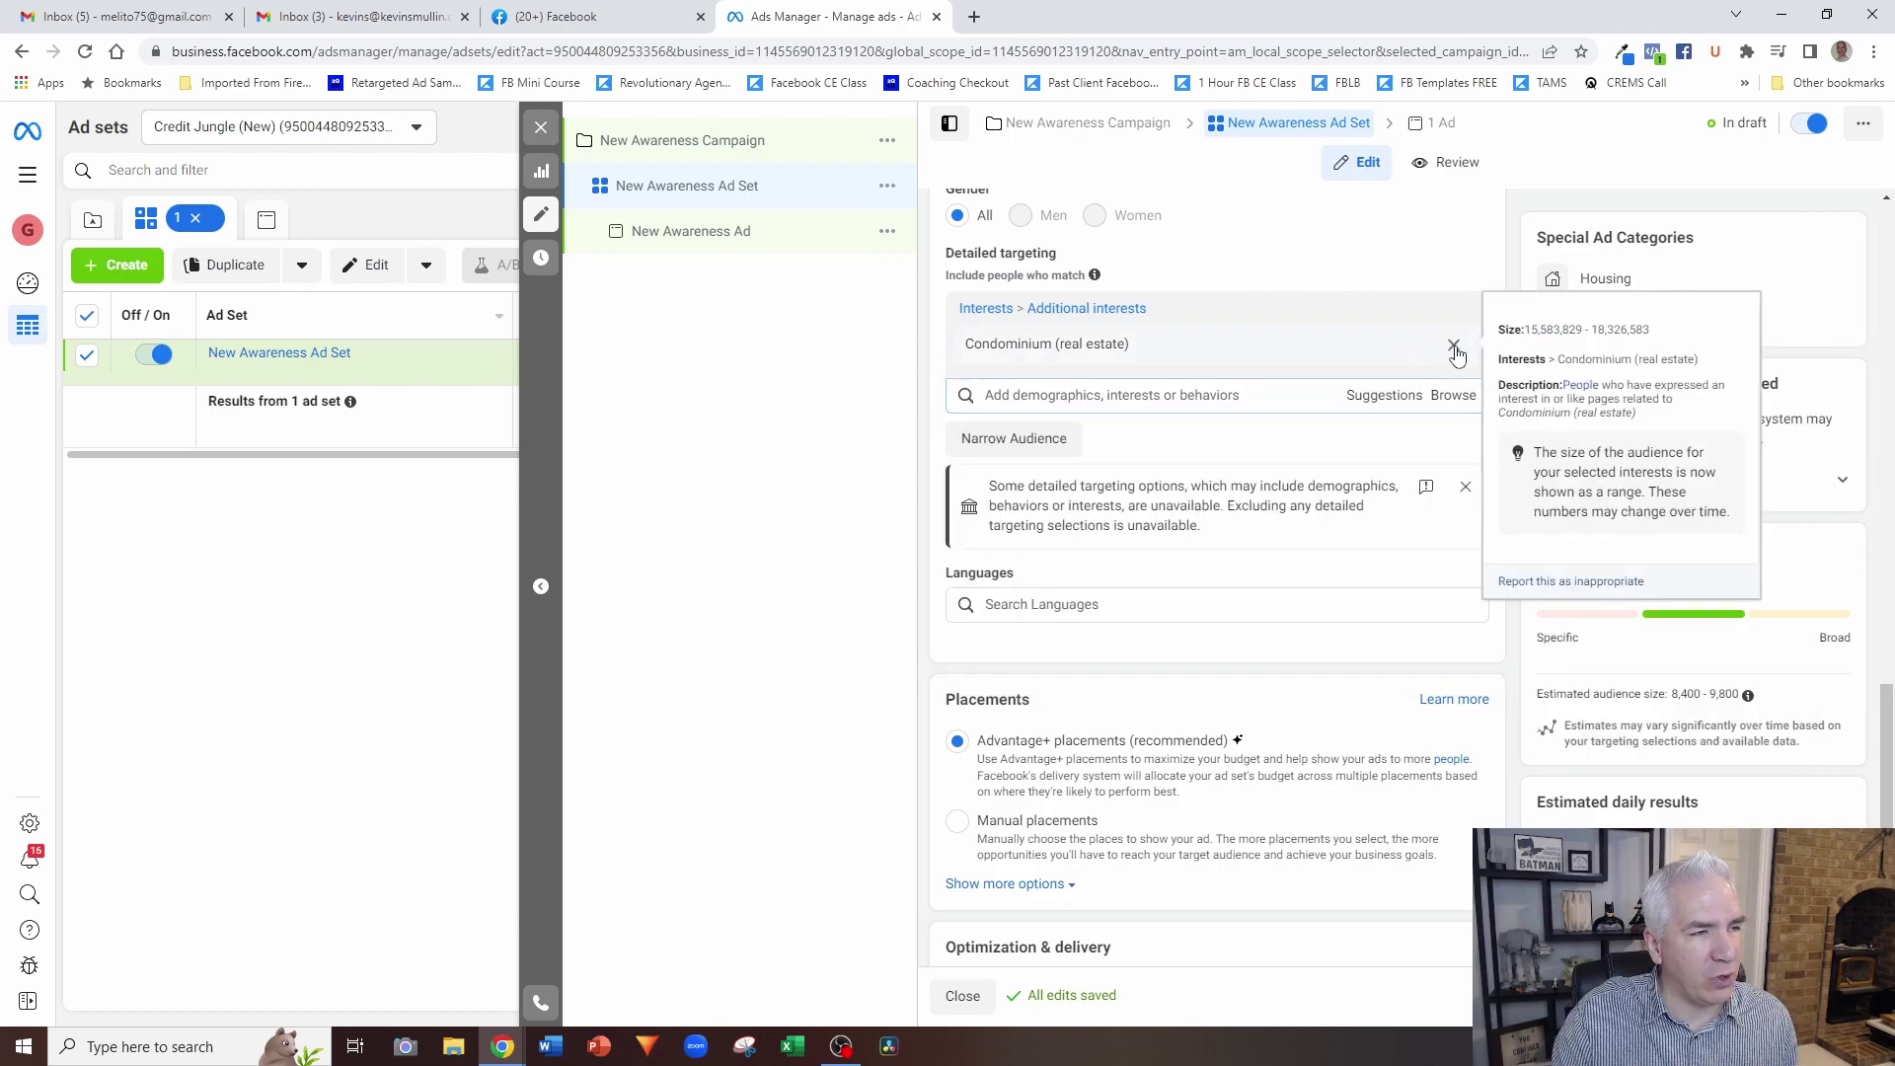
{"action": "left_click", "coordinate": [1455, 346]}
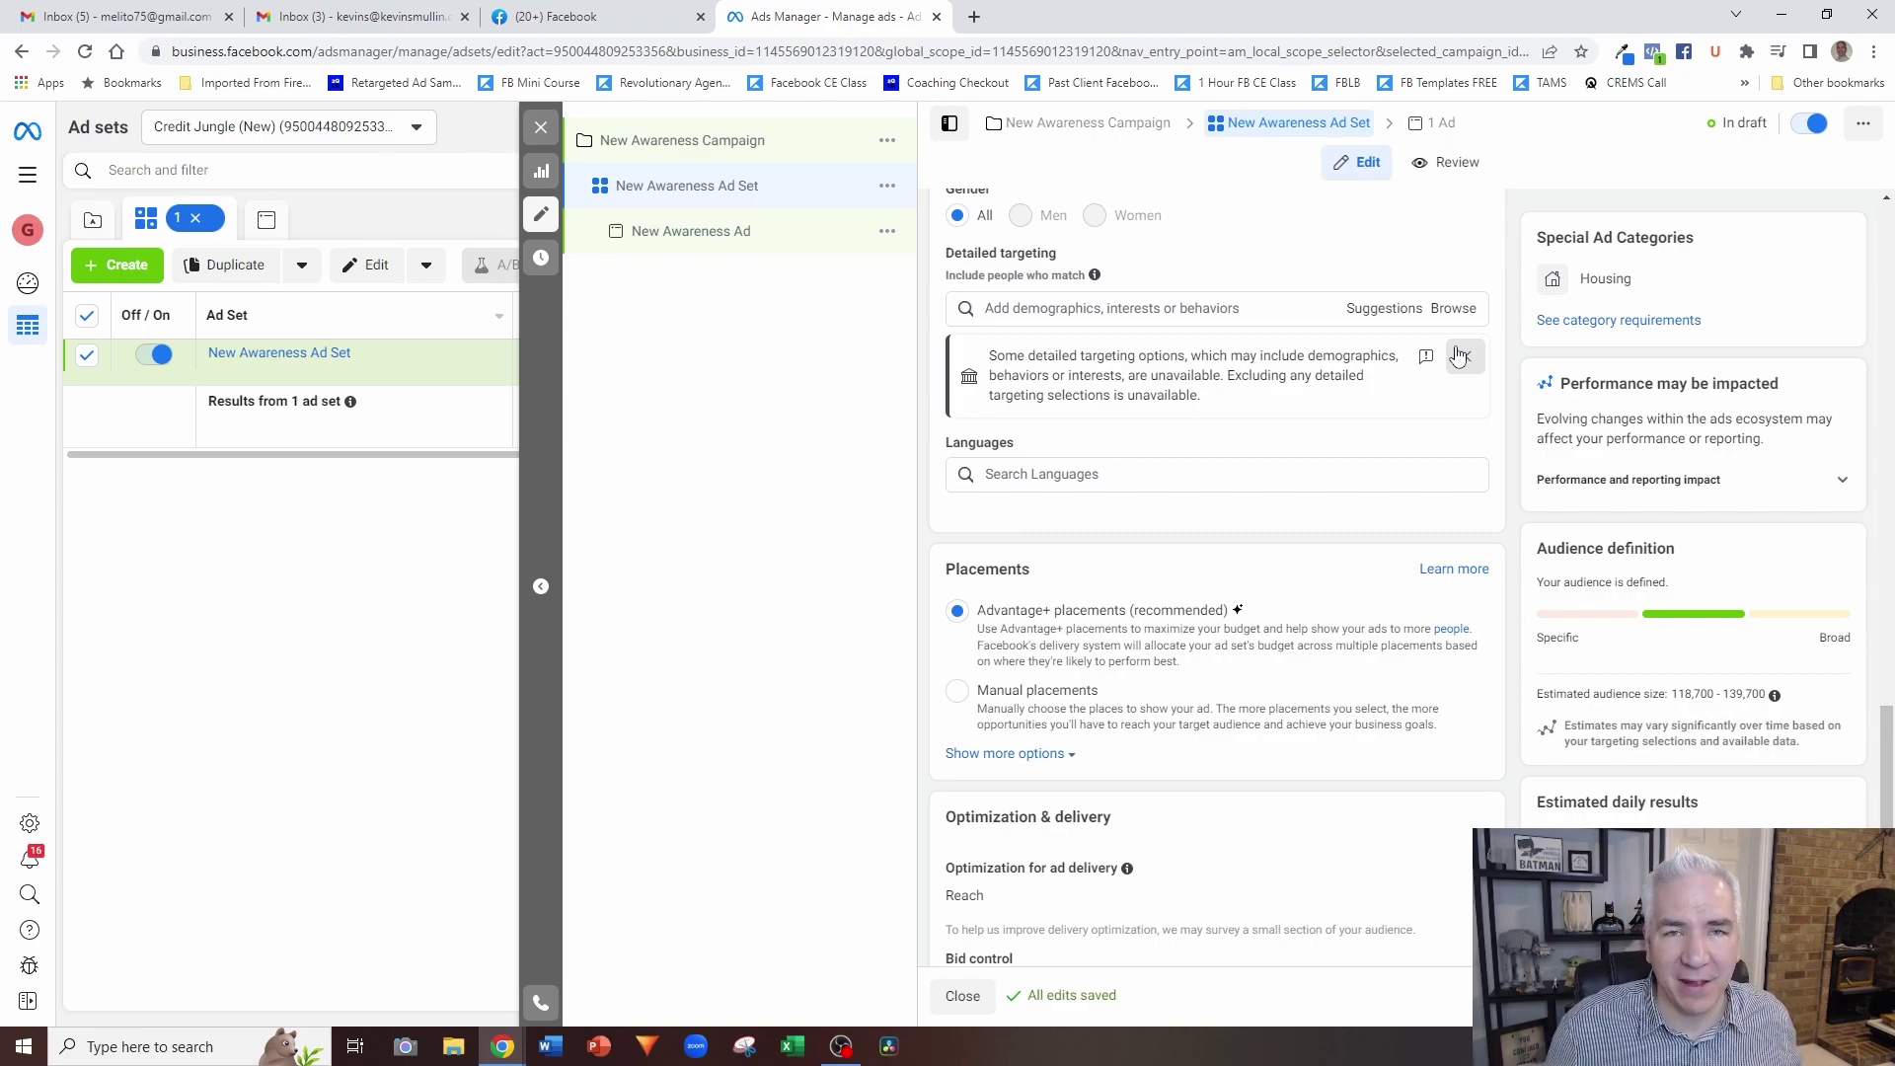
Step: Add the Home improvement (home & garden) and Home repair (home improvement) interests to the detailed targeting
{"action": "left_click", "coordinate": [1047, 312]}
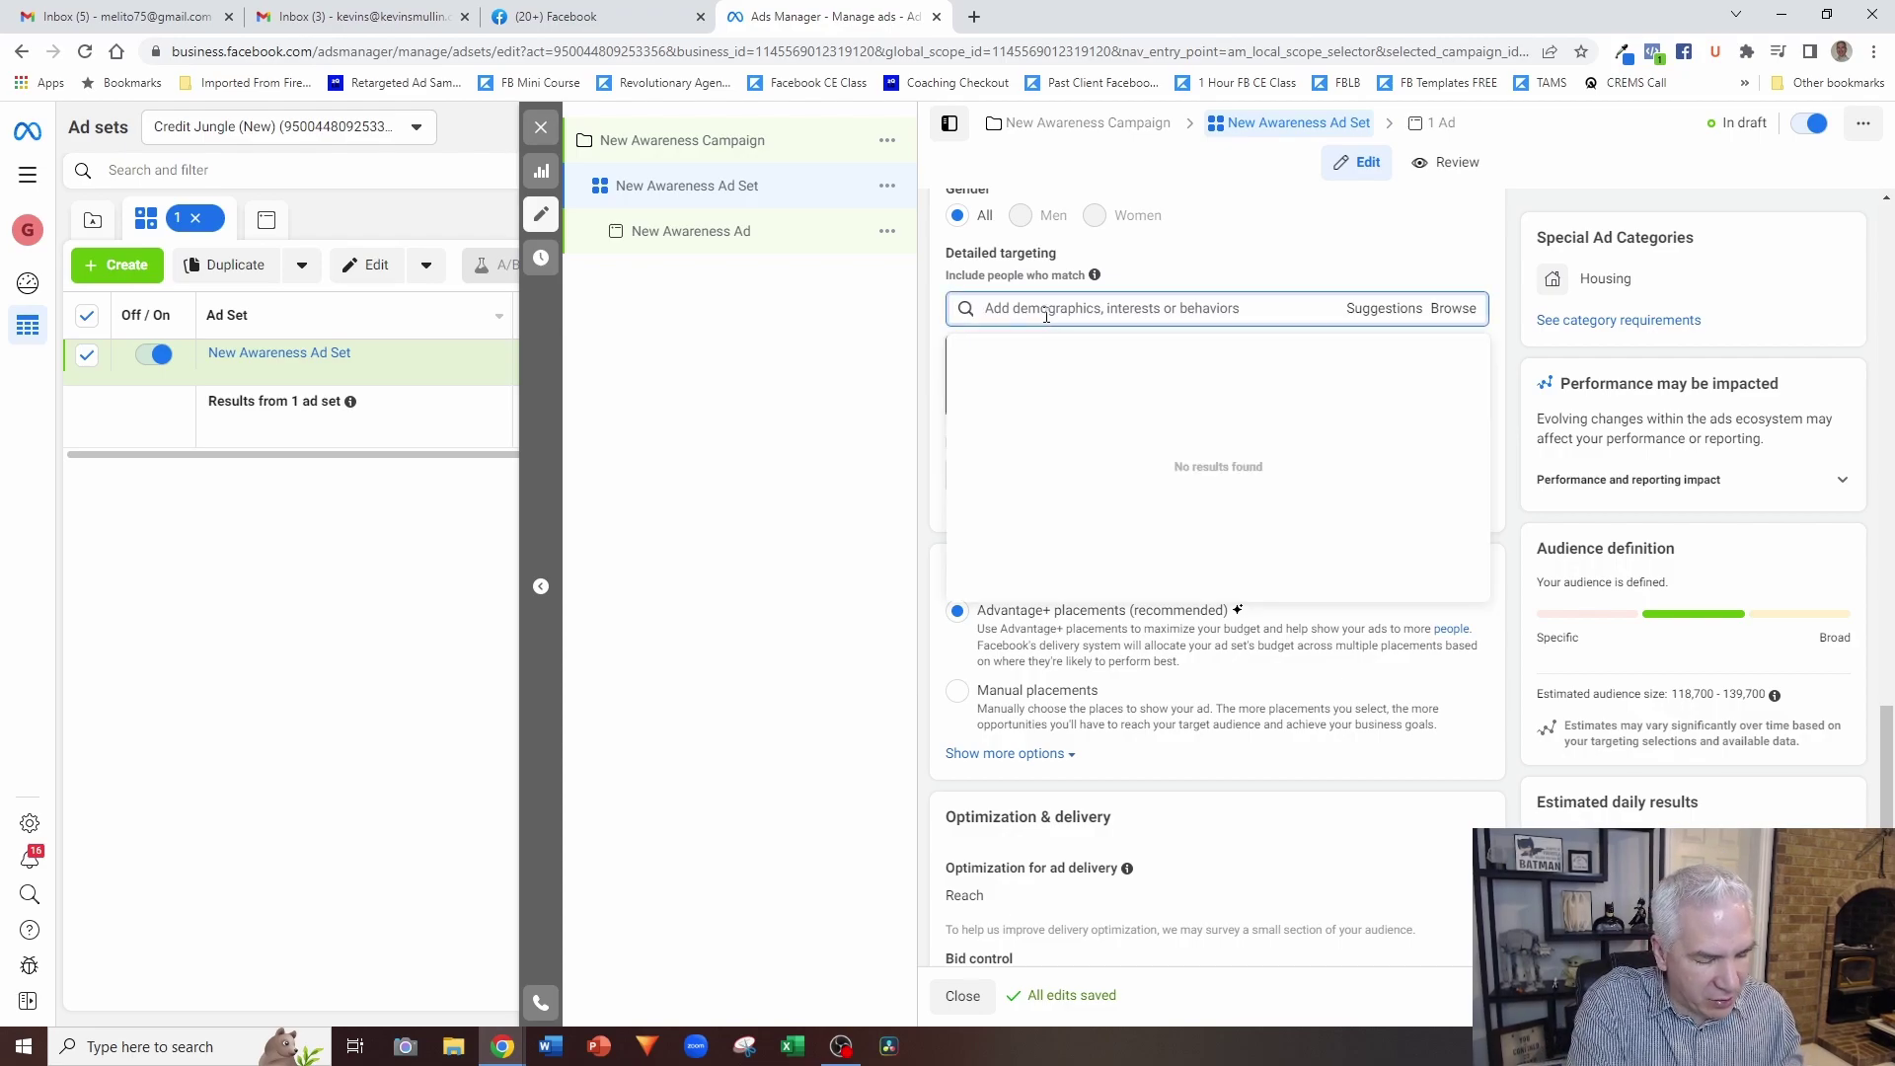
{"action": "type", "text": "home imp"}
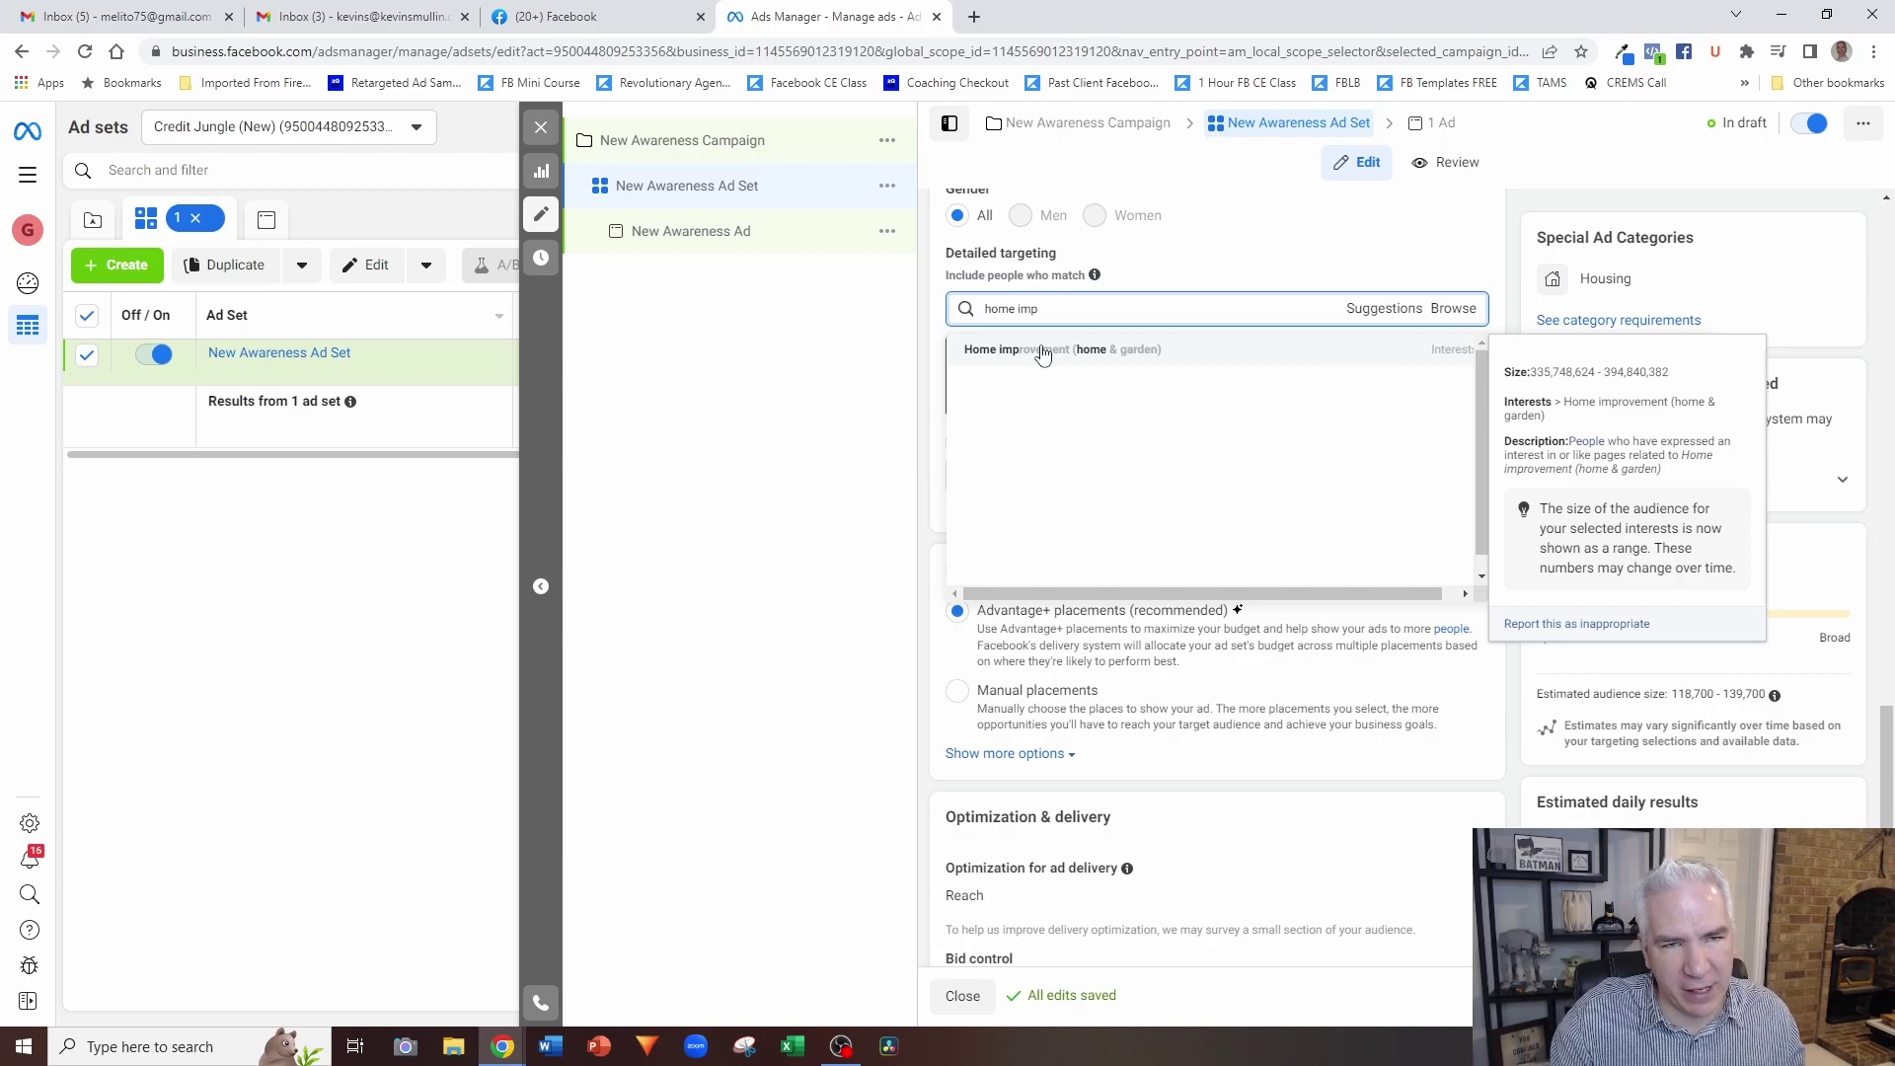
{"action": "left_click", "coordinate": [1043, 353]}
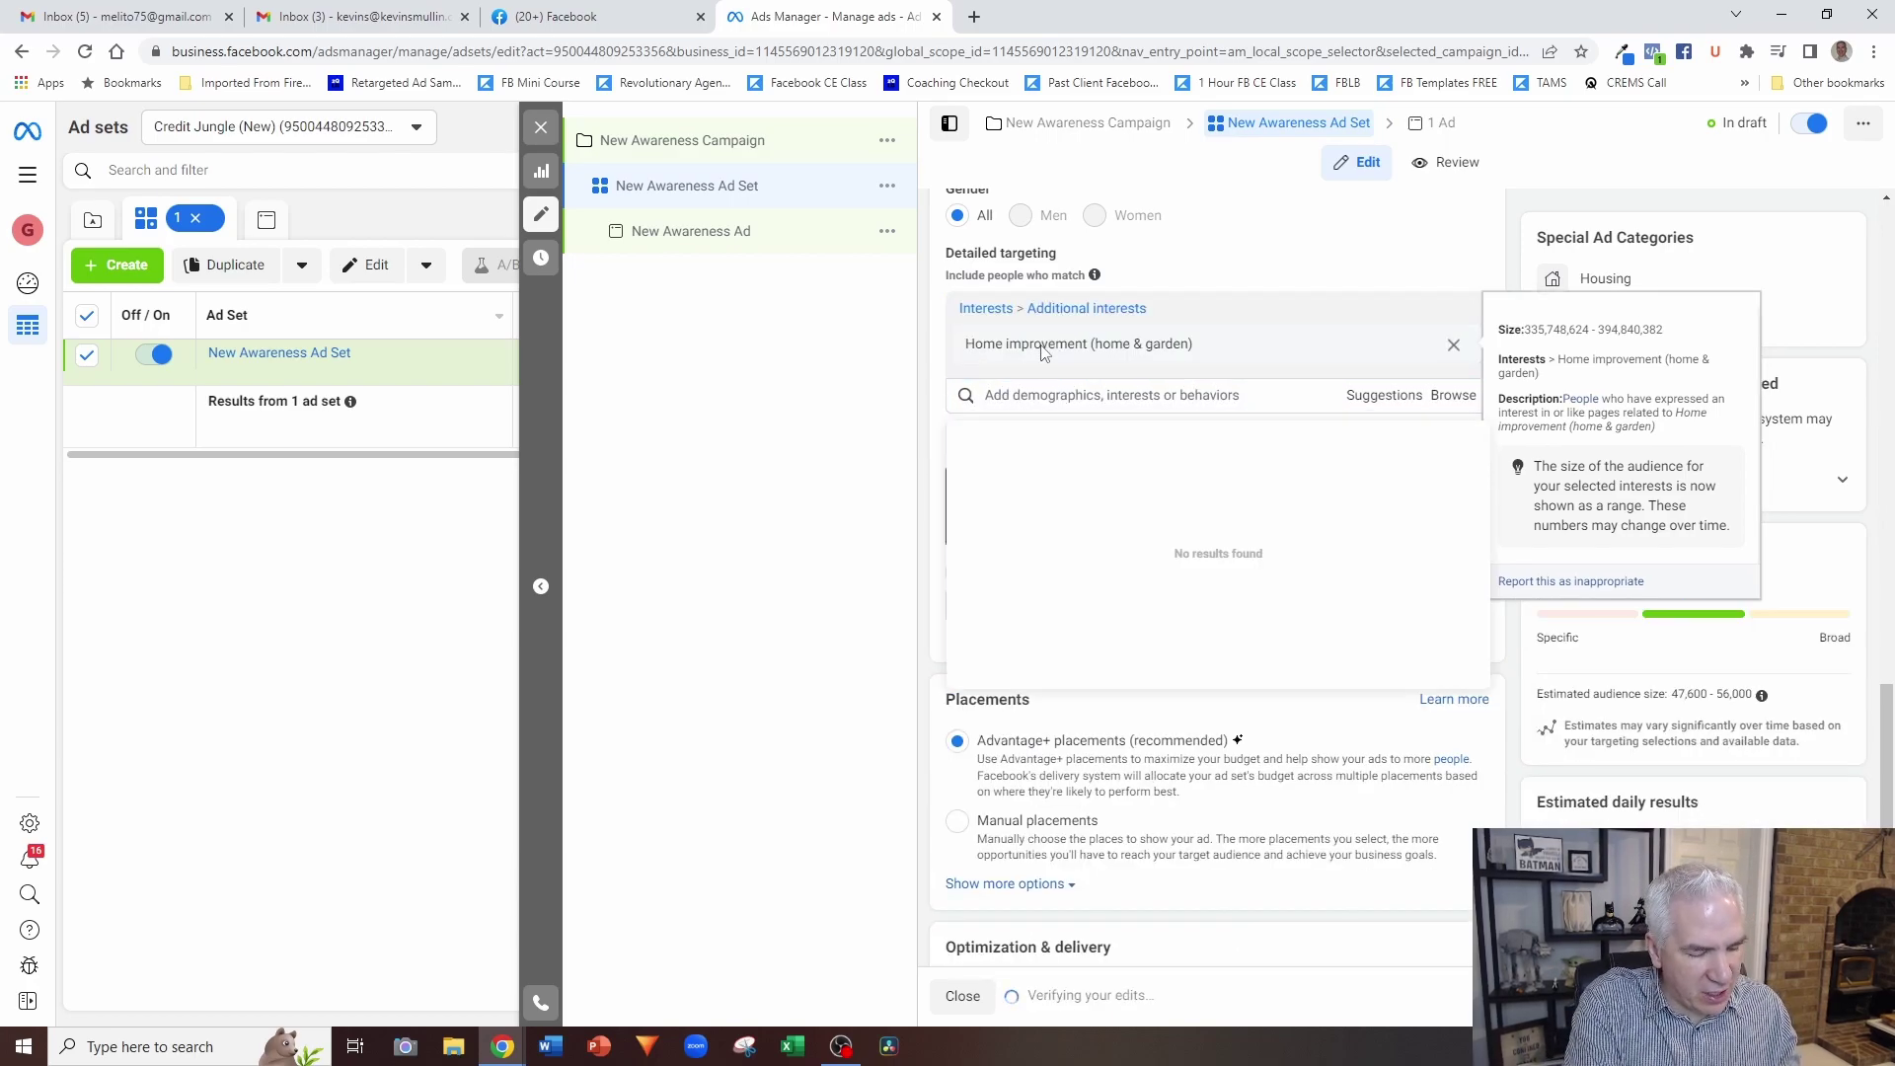
{"action": "type", "text": "home r"}
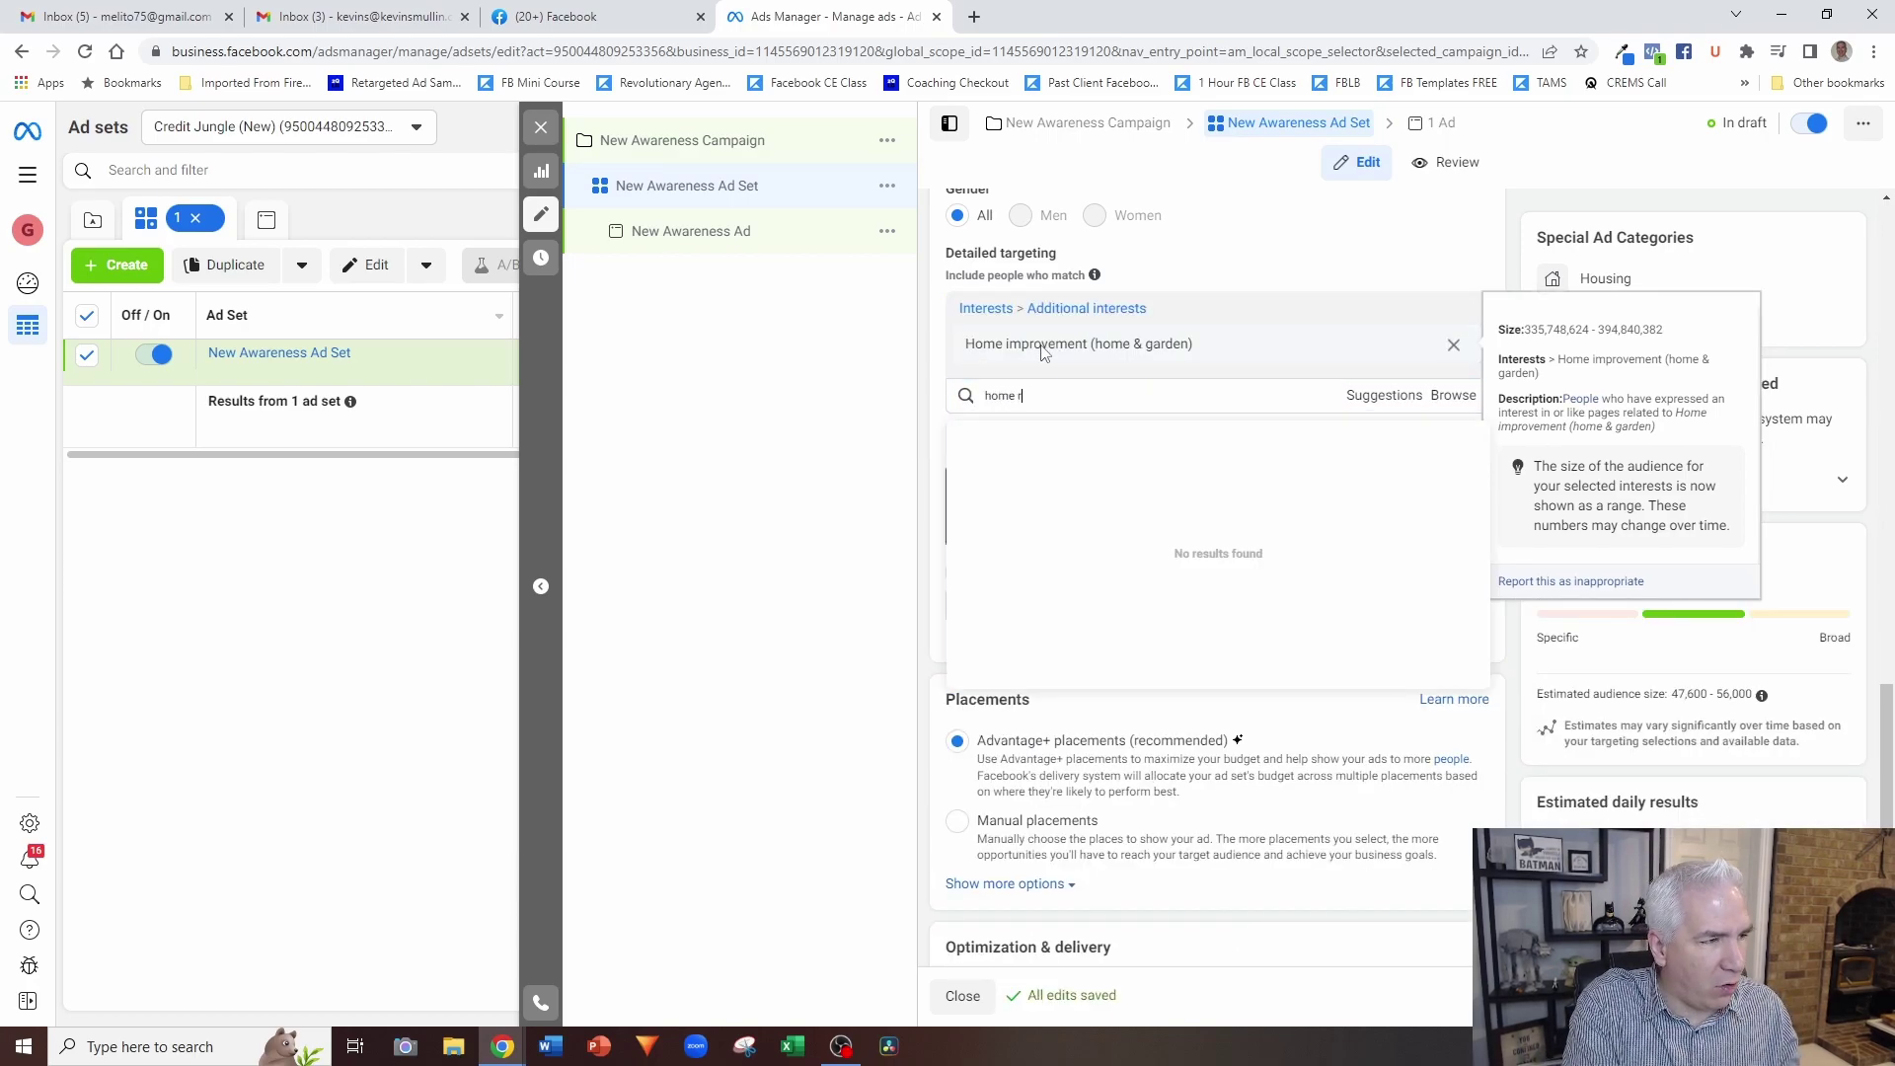
{"action": "type", "text": "eno"}
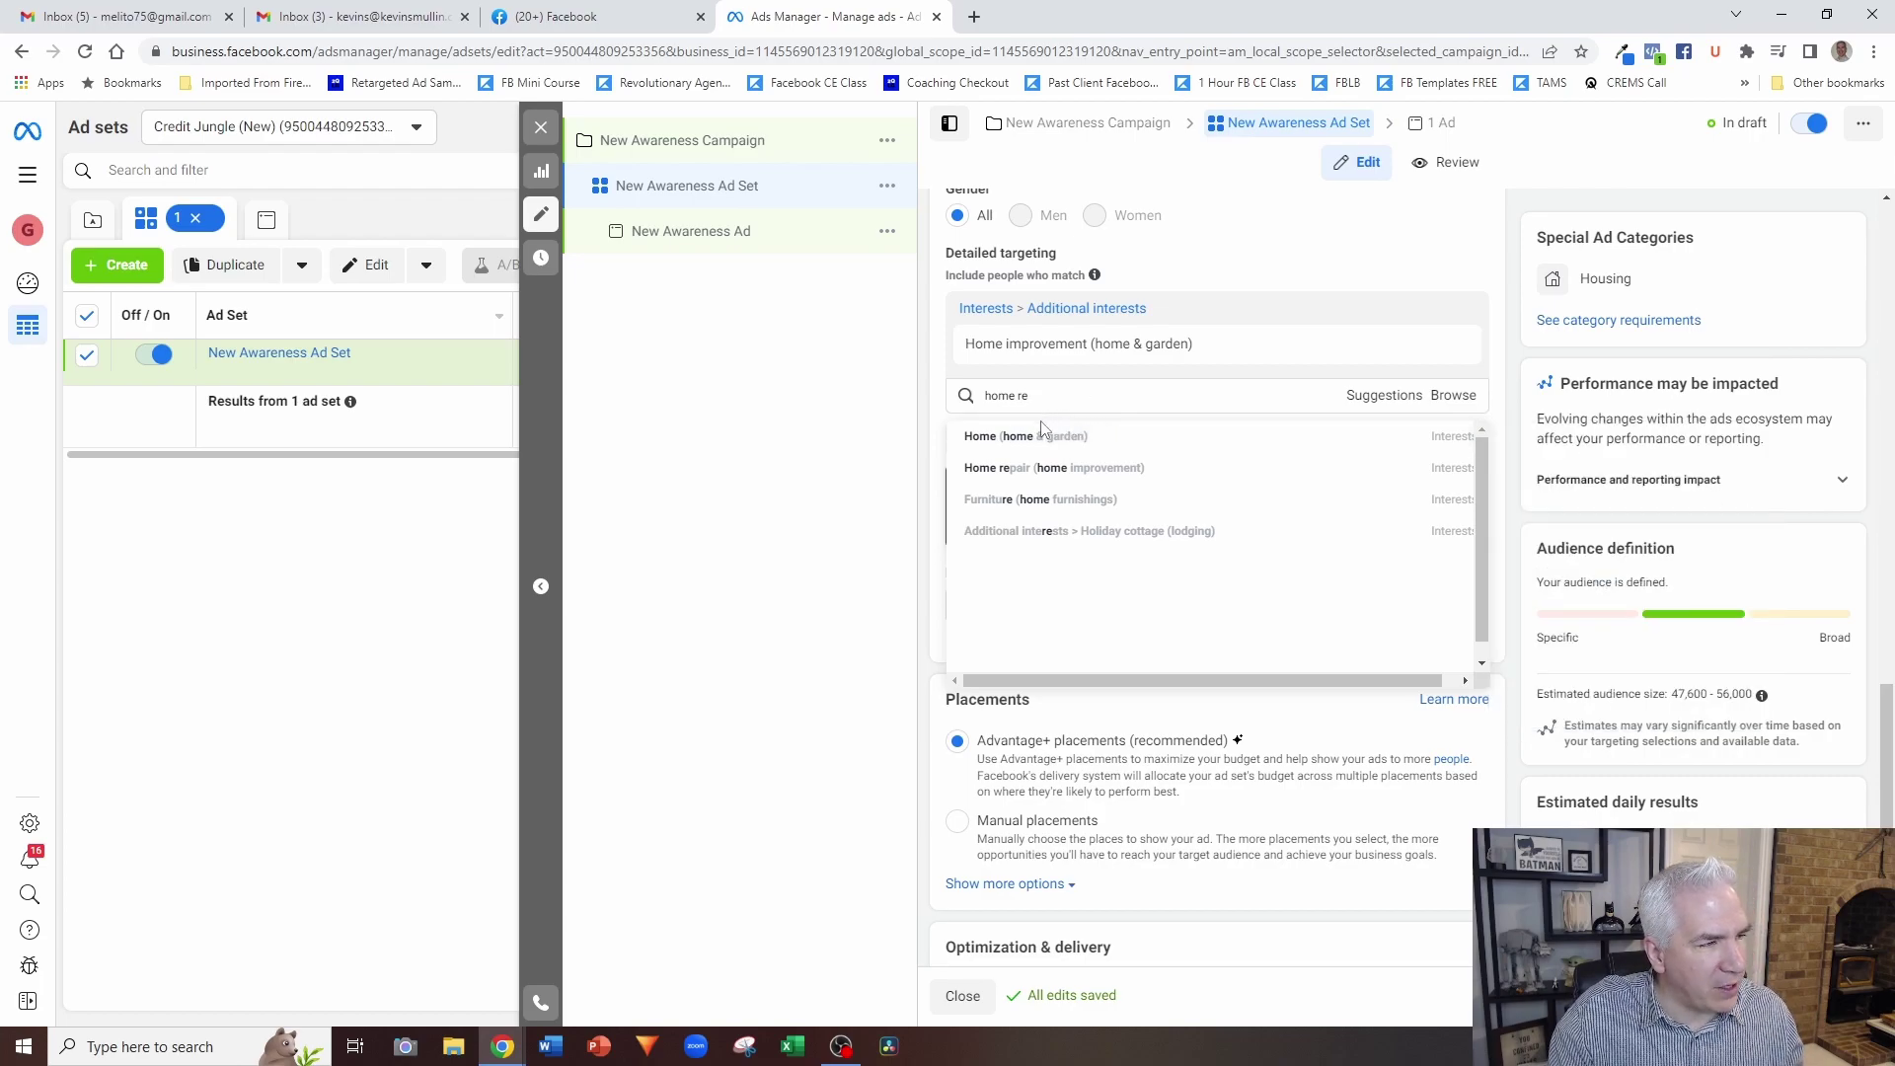
{"action": "left_click", "coordinate": [1067, 468]}
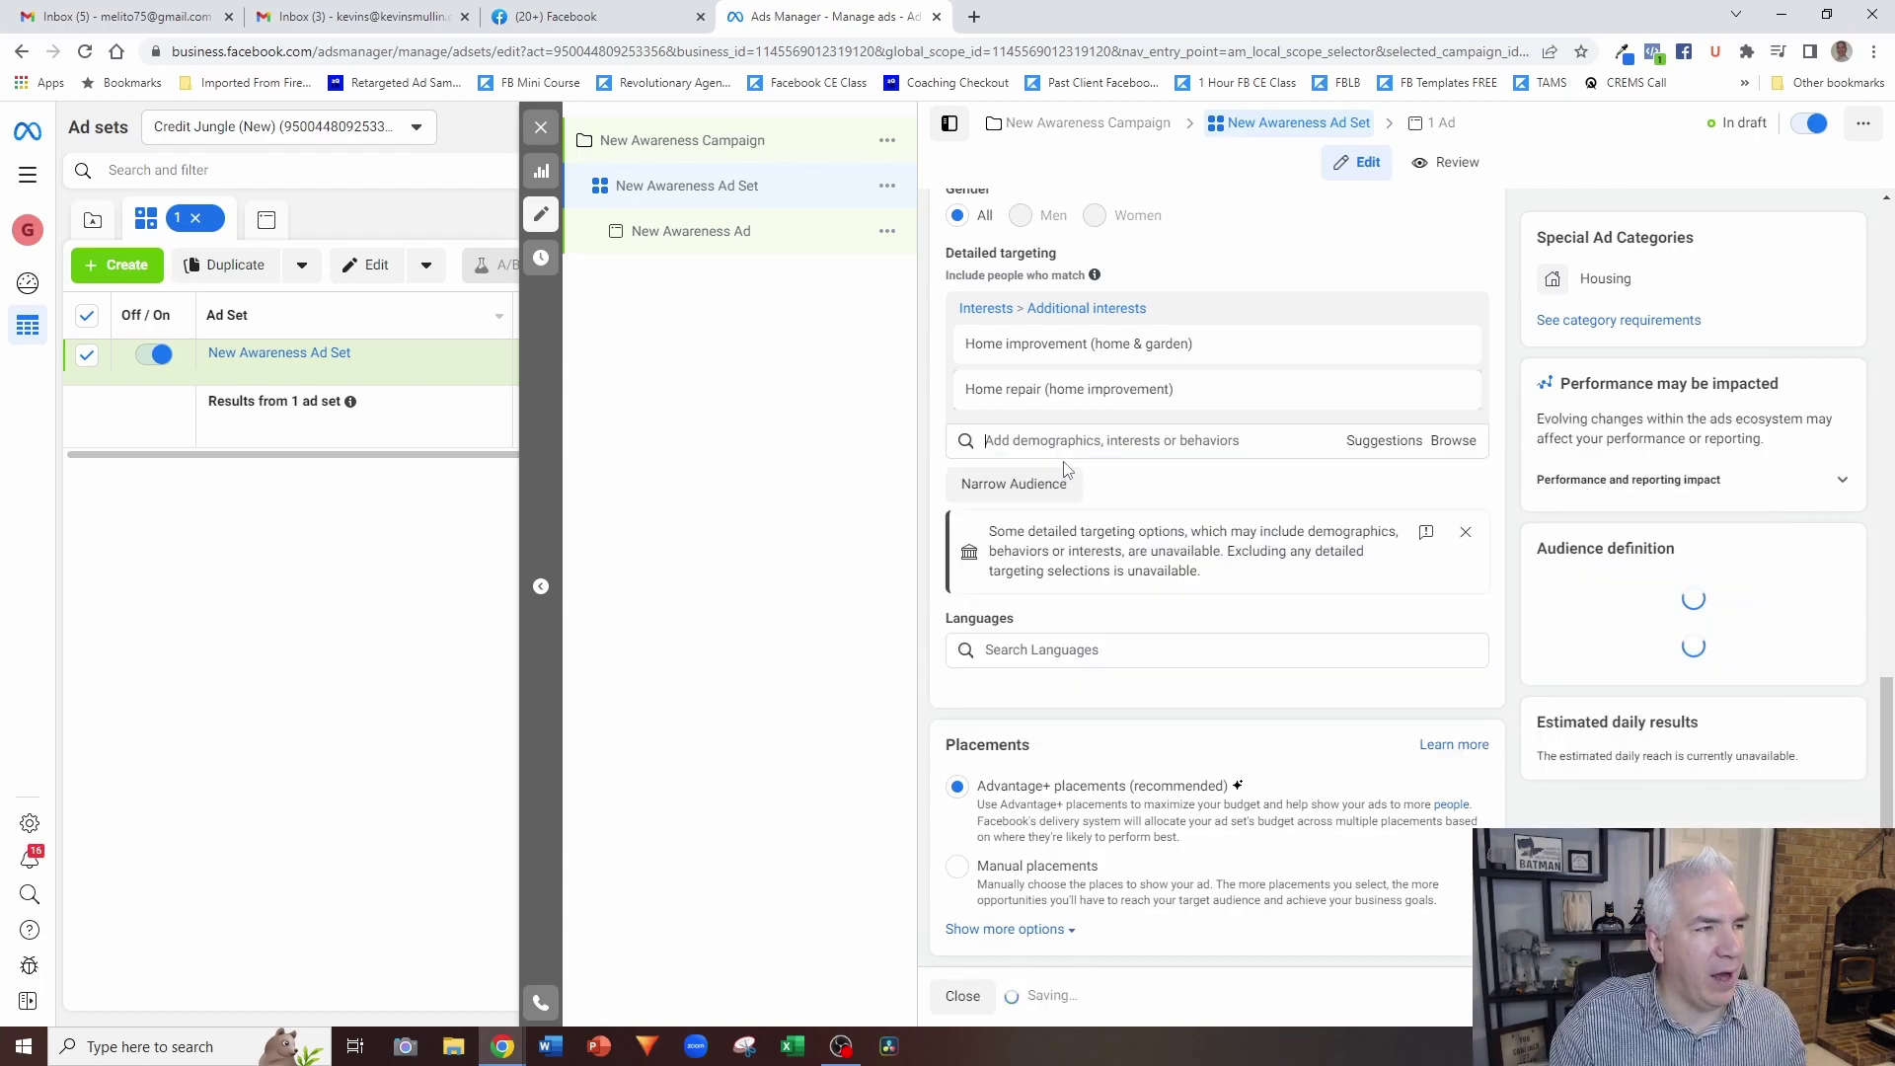
Step: Search for "interior" and add the Interior design (design) interest to the detailed targeting
{"action": "left_click", "coordinate": [1094, 441]}
{"action": "type", "text": "int"}
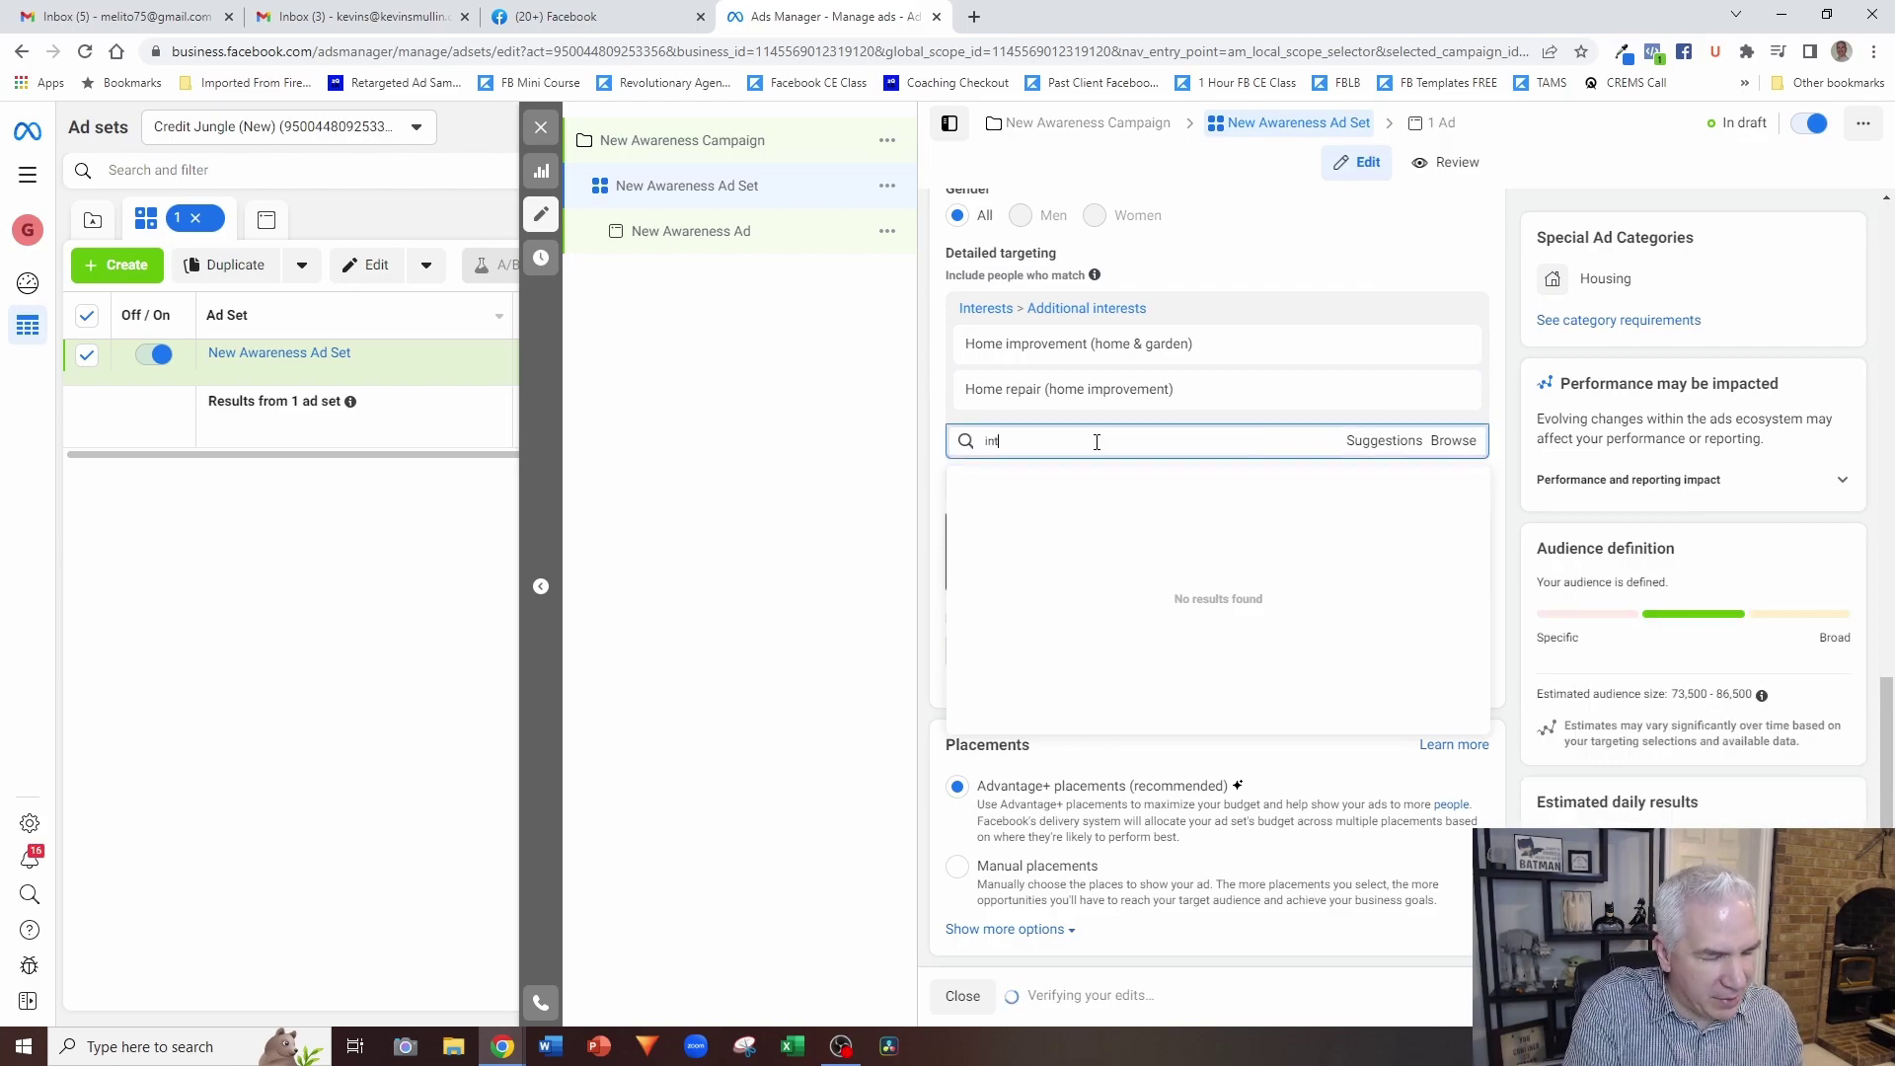
{"action": "type", "text": "erior"}
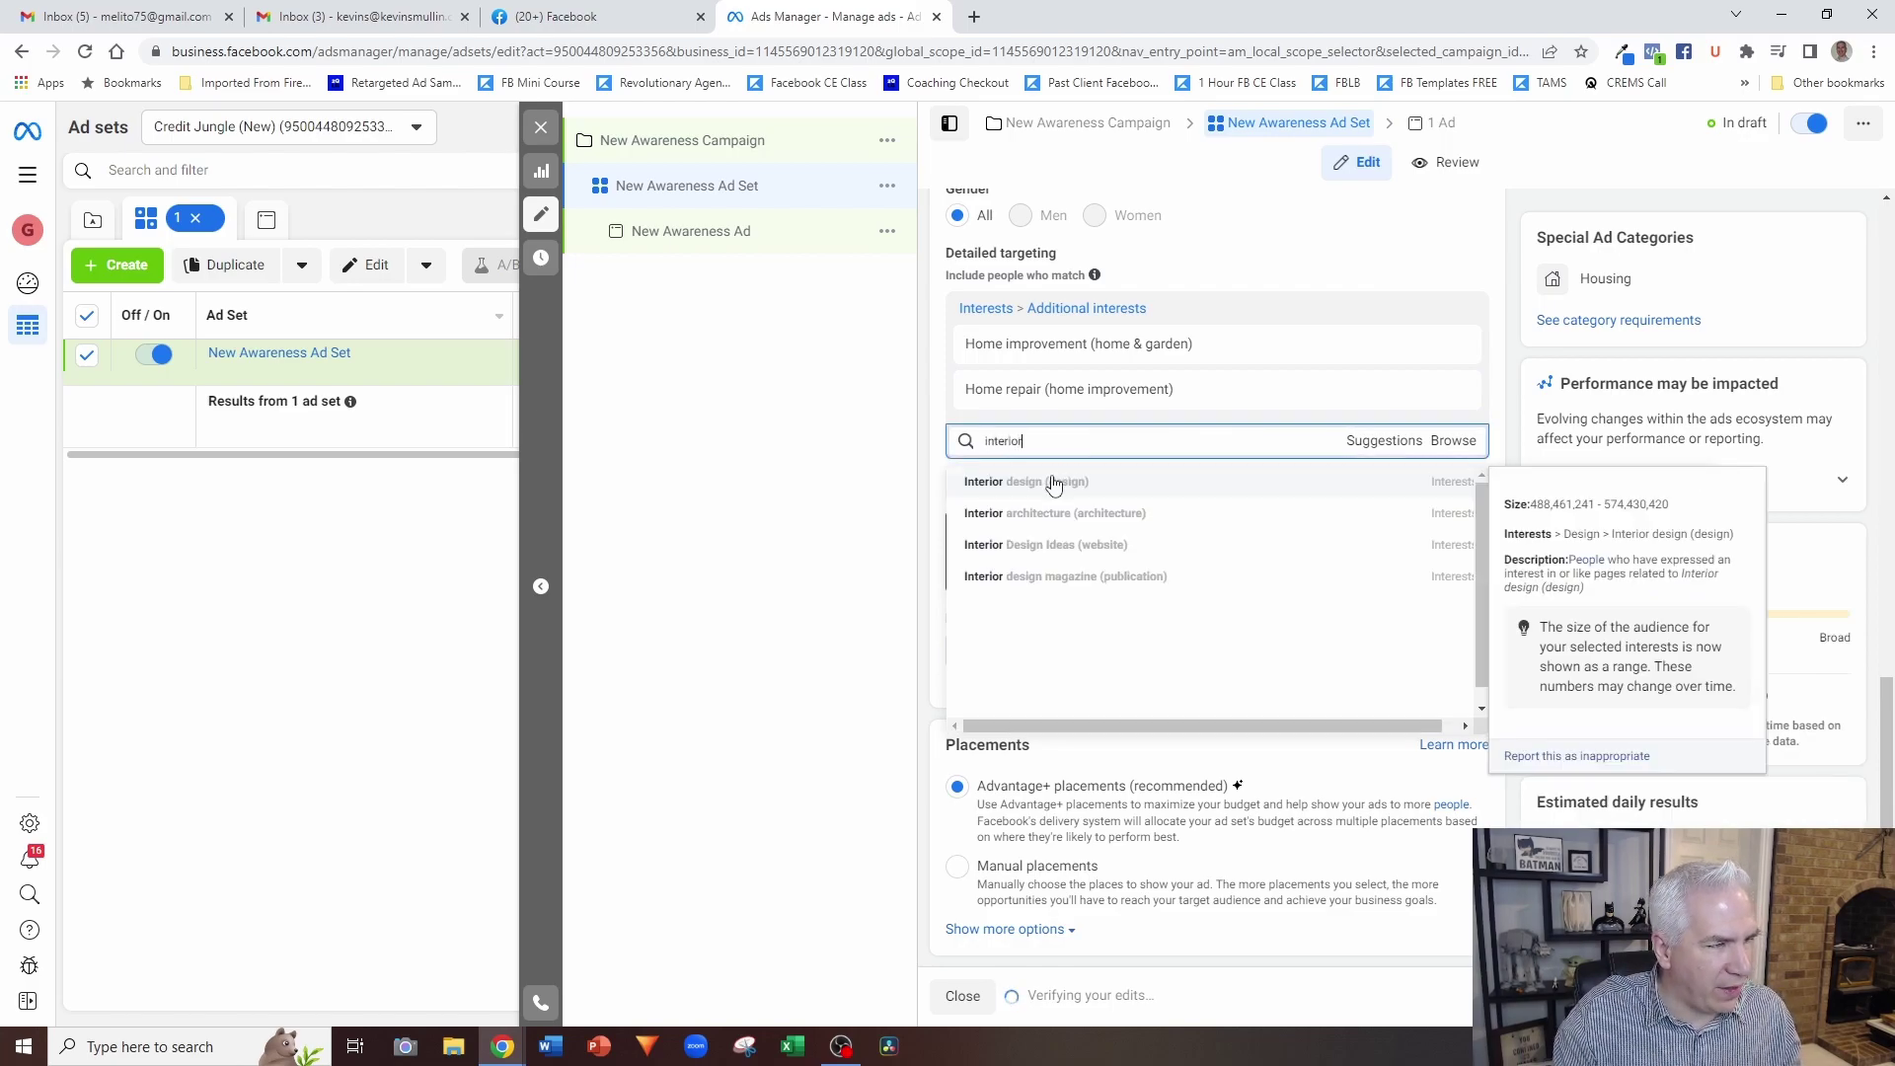
{"action": "left_click", "coordinate": [1053, 483]}
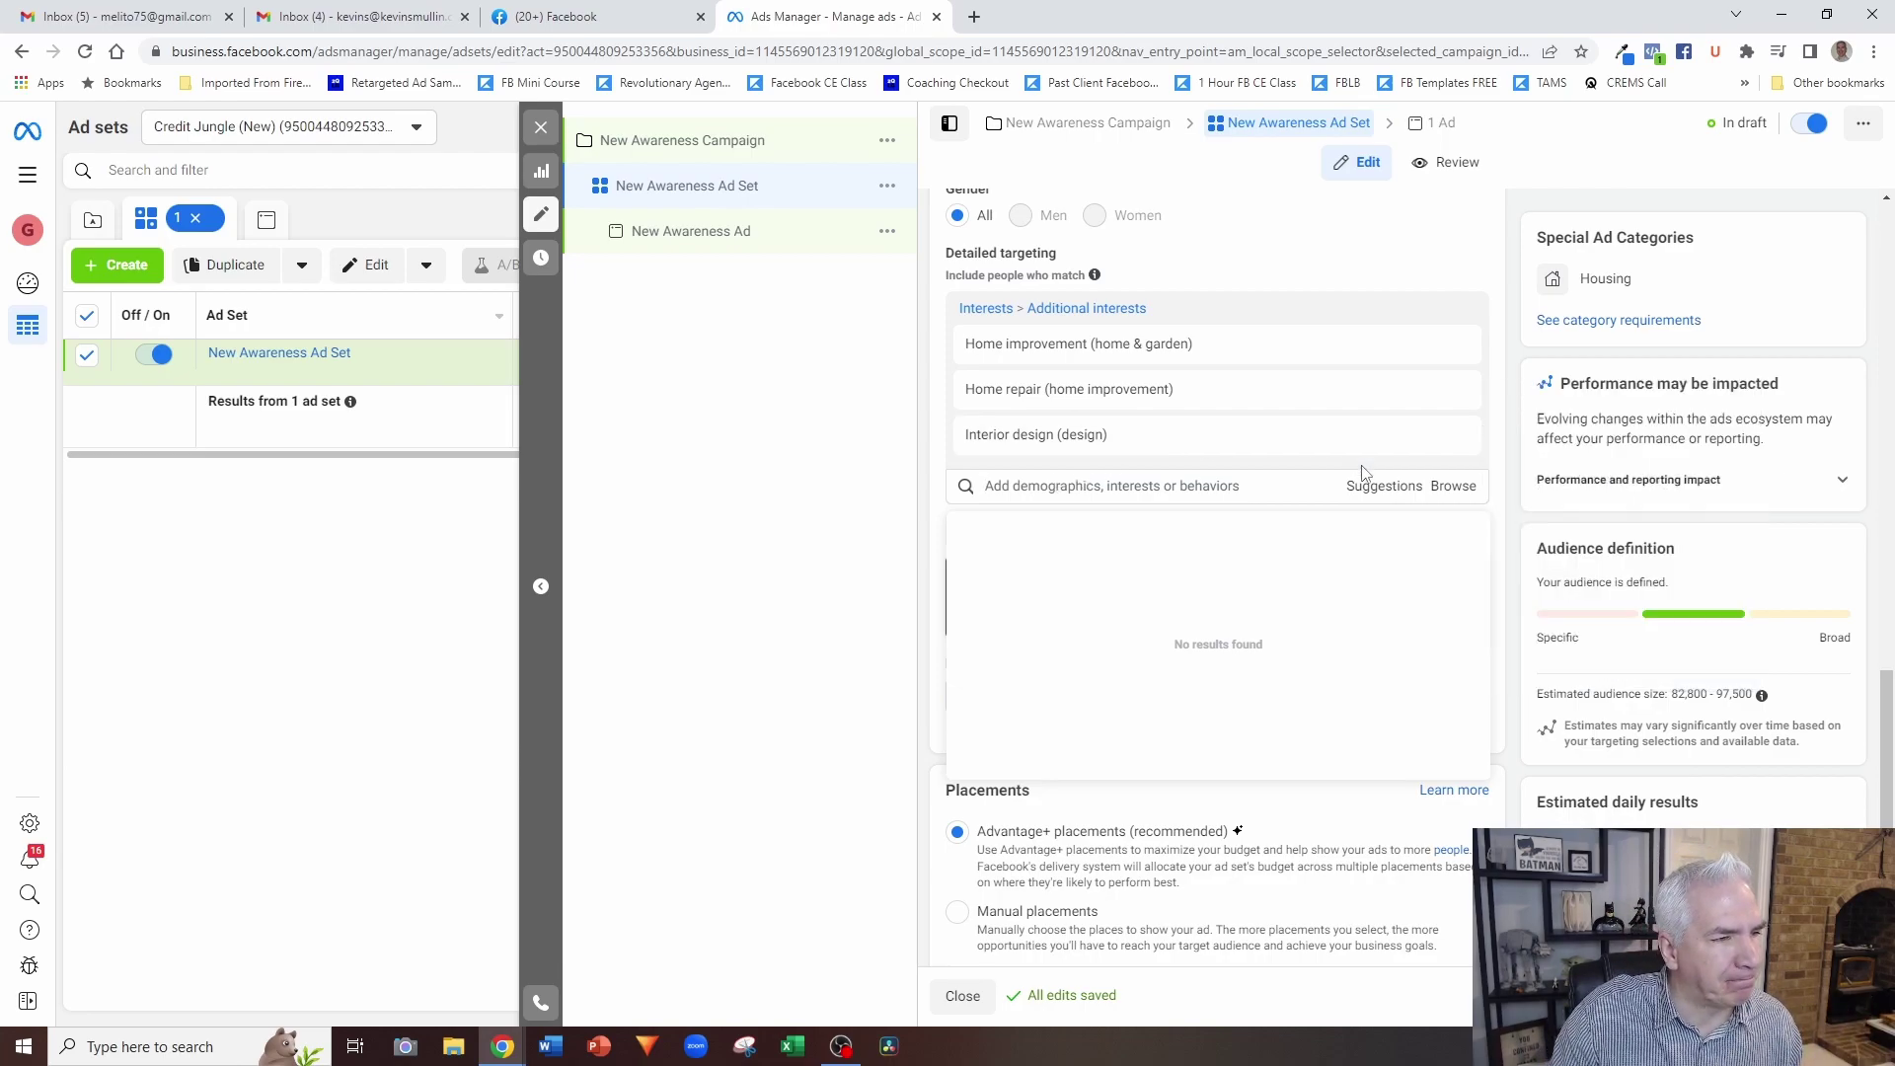
{"action": "mouse_move", "coordinate": [1201, 439]}
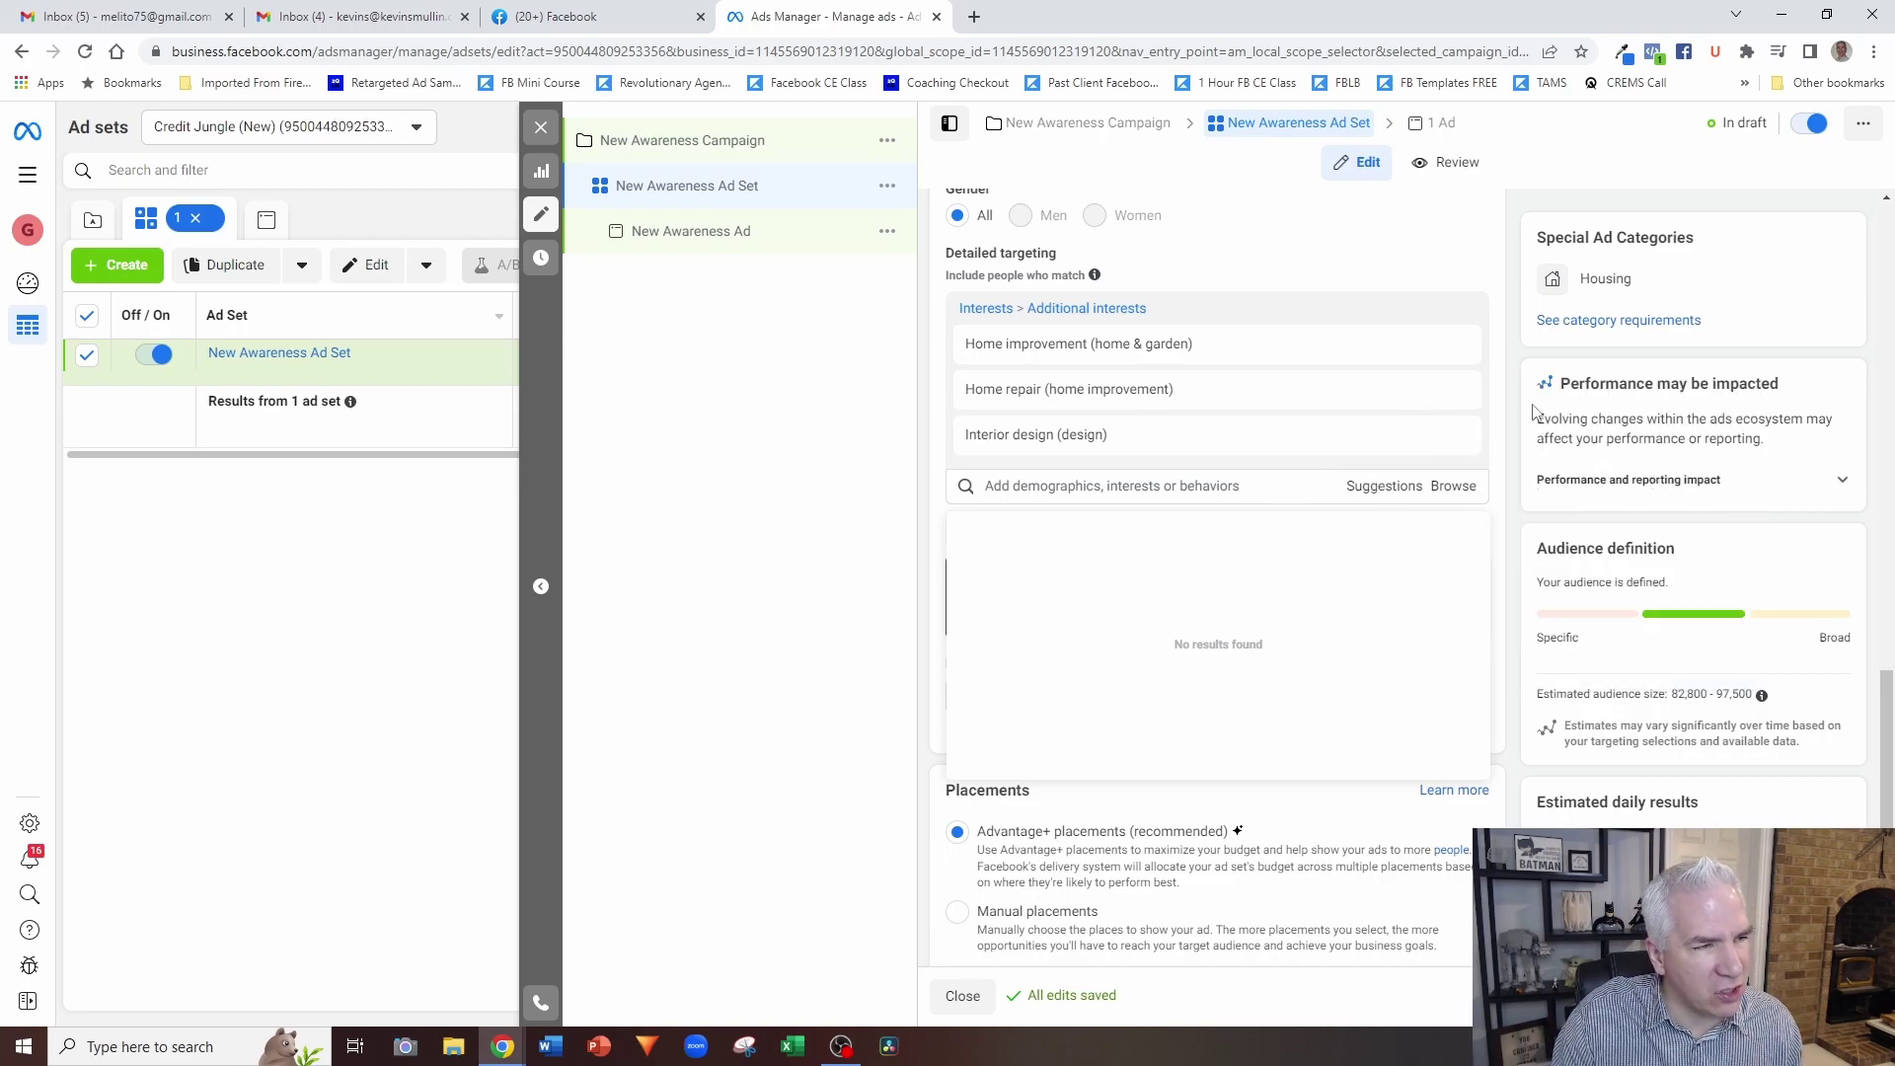
{"action": "left_click", "coordinate": [1509, 362]}
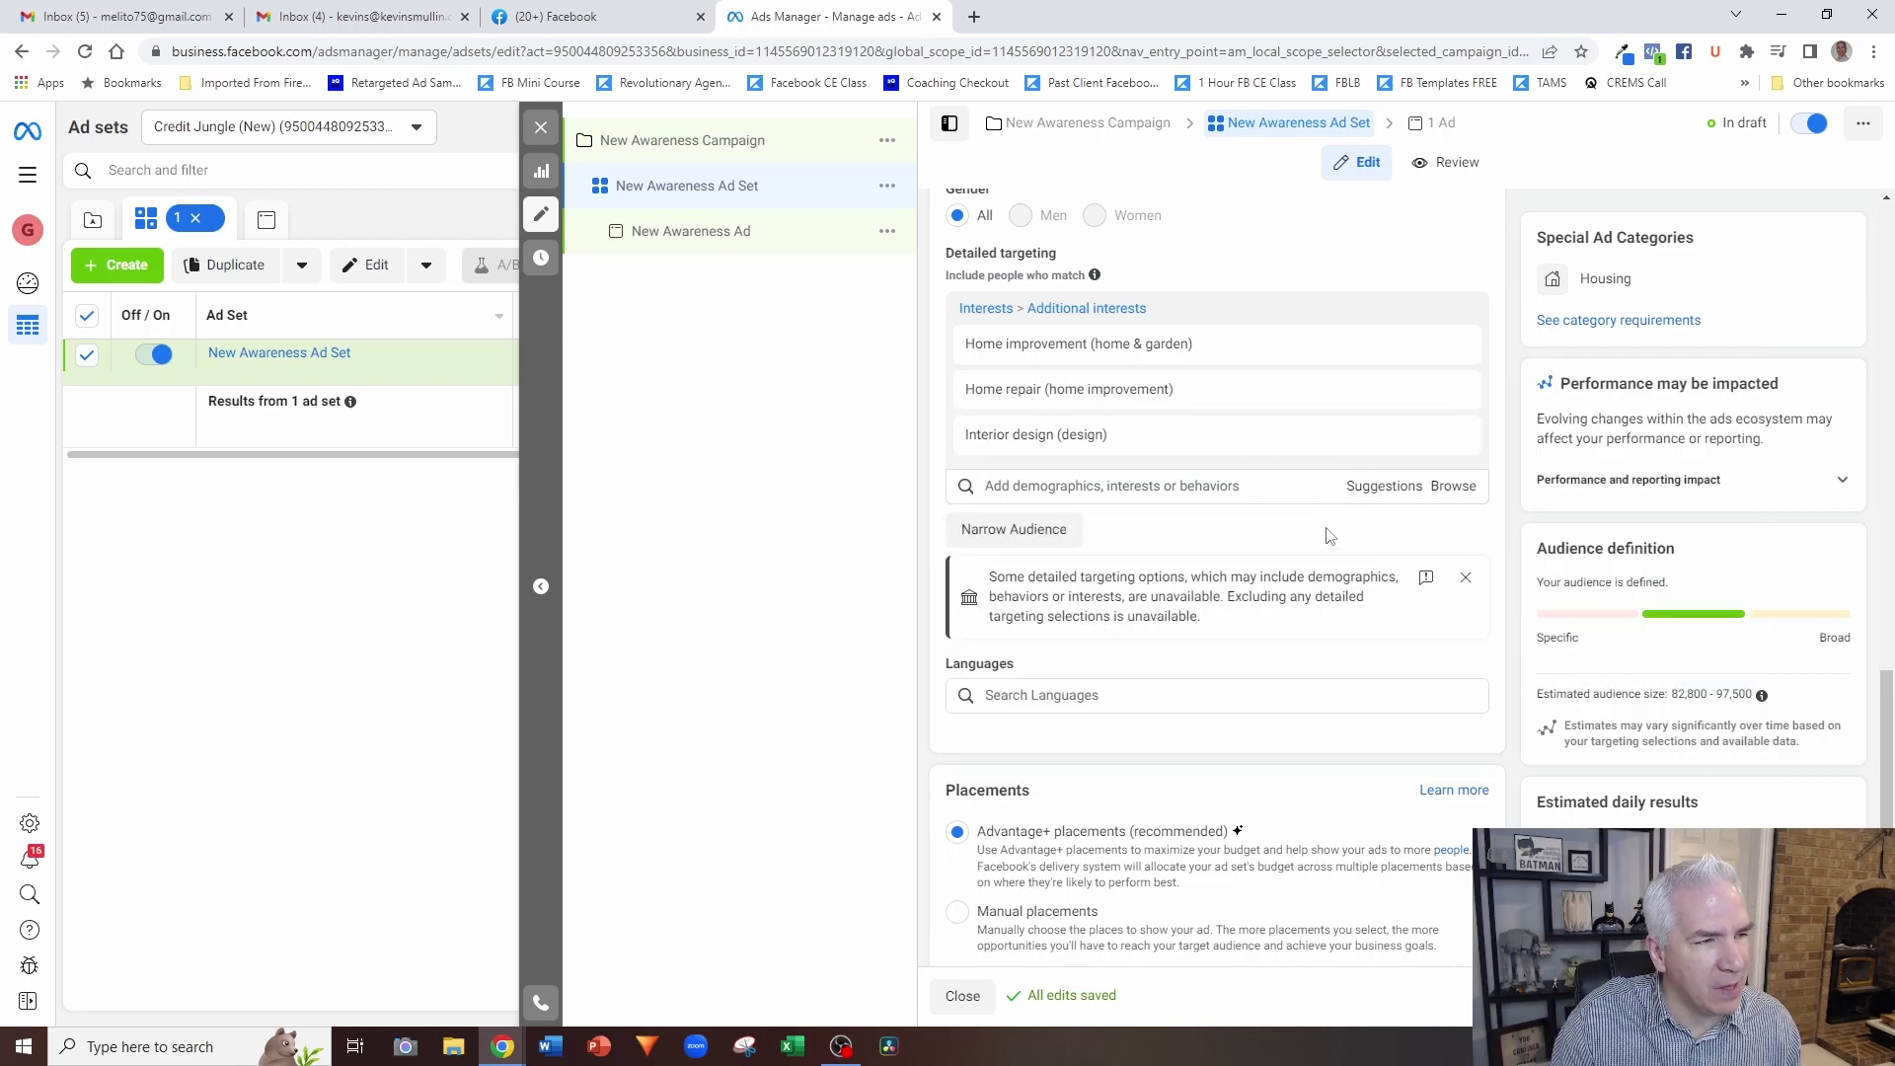
Step: Check the suggested interests related to the home improvement, home repair and interior design targeting
{"action": "left_click", "coordinate": [1372, 505]}
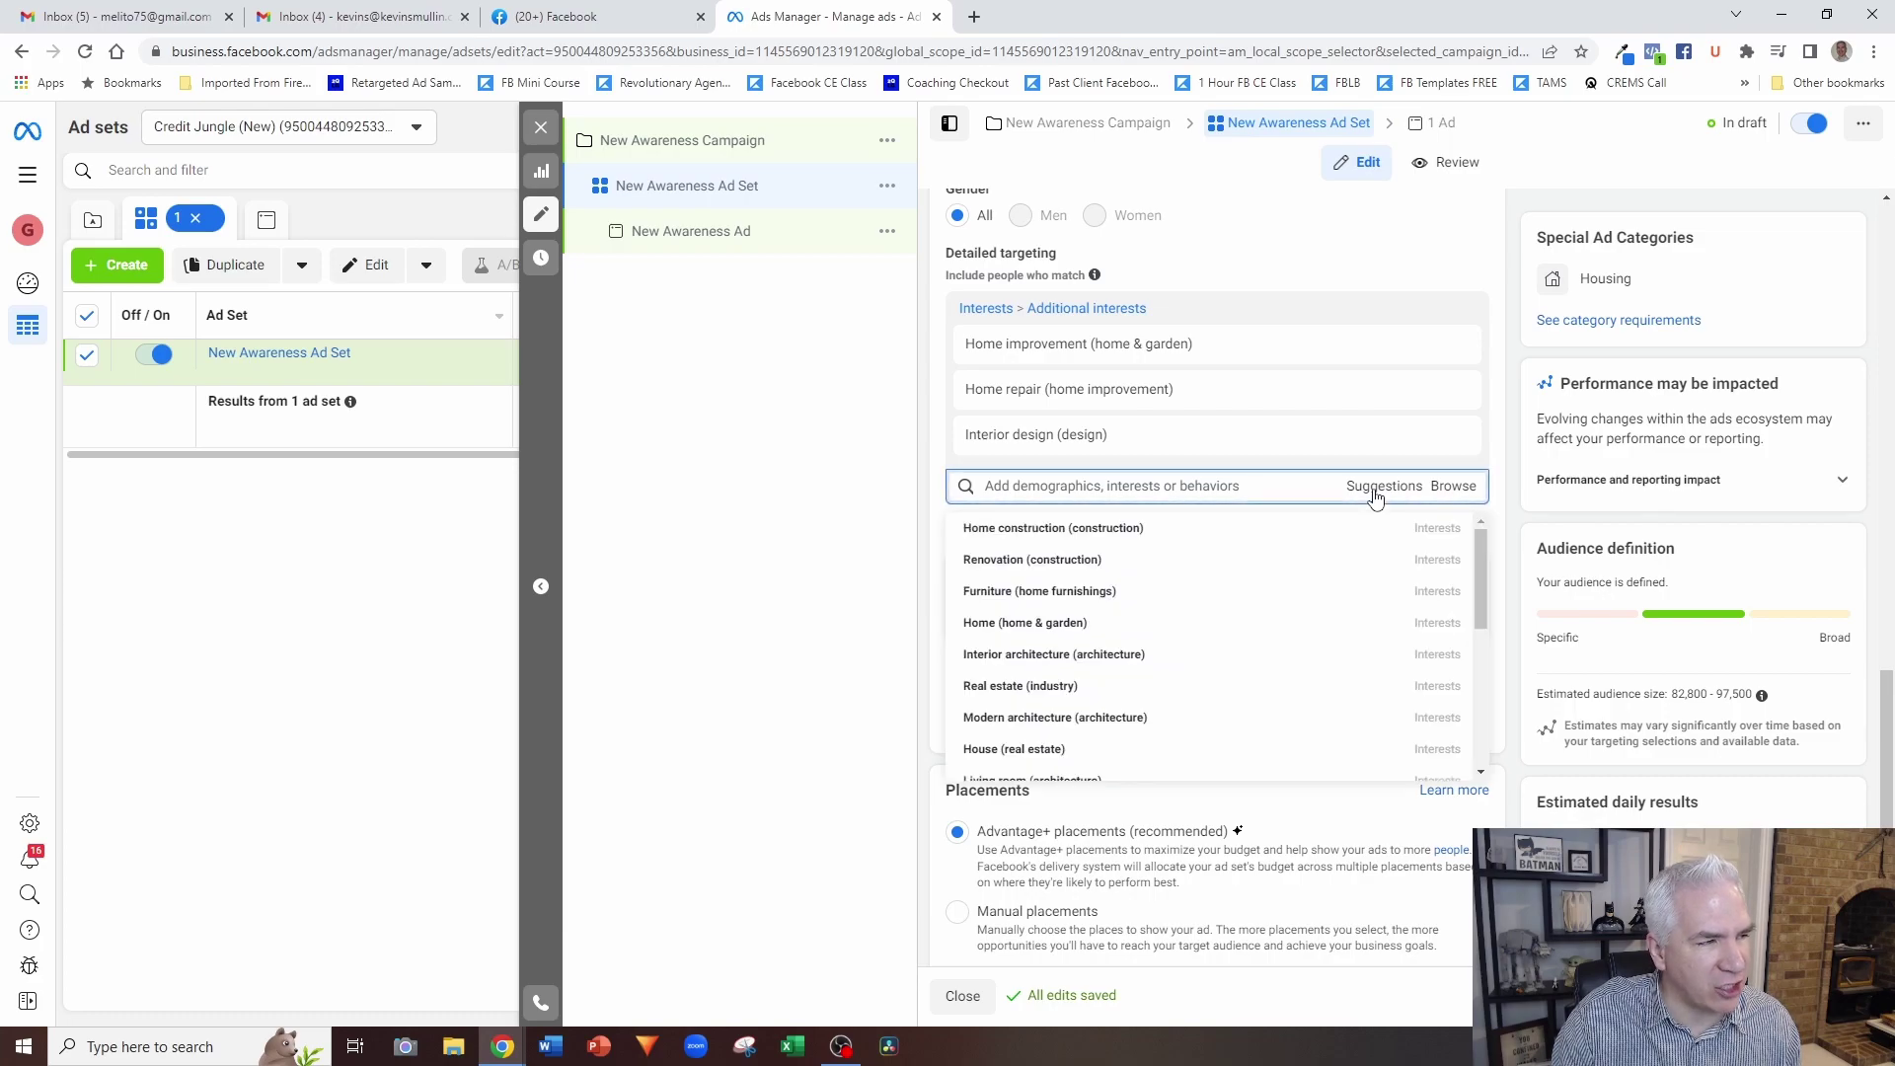
{"action": "mouse_move", "coordinate": [1262, 441]}
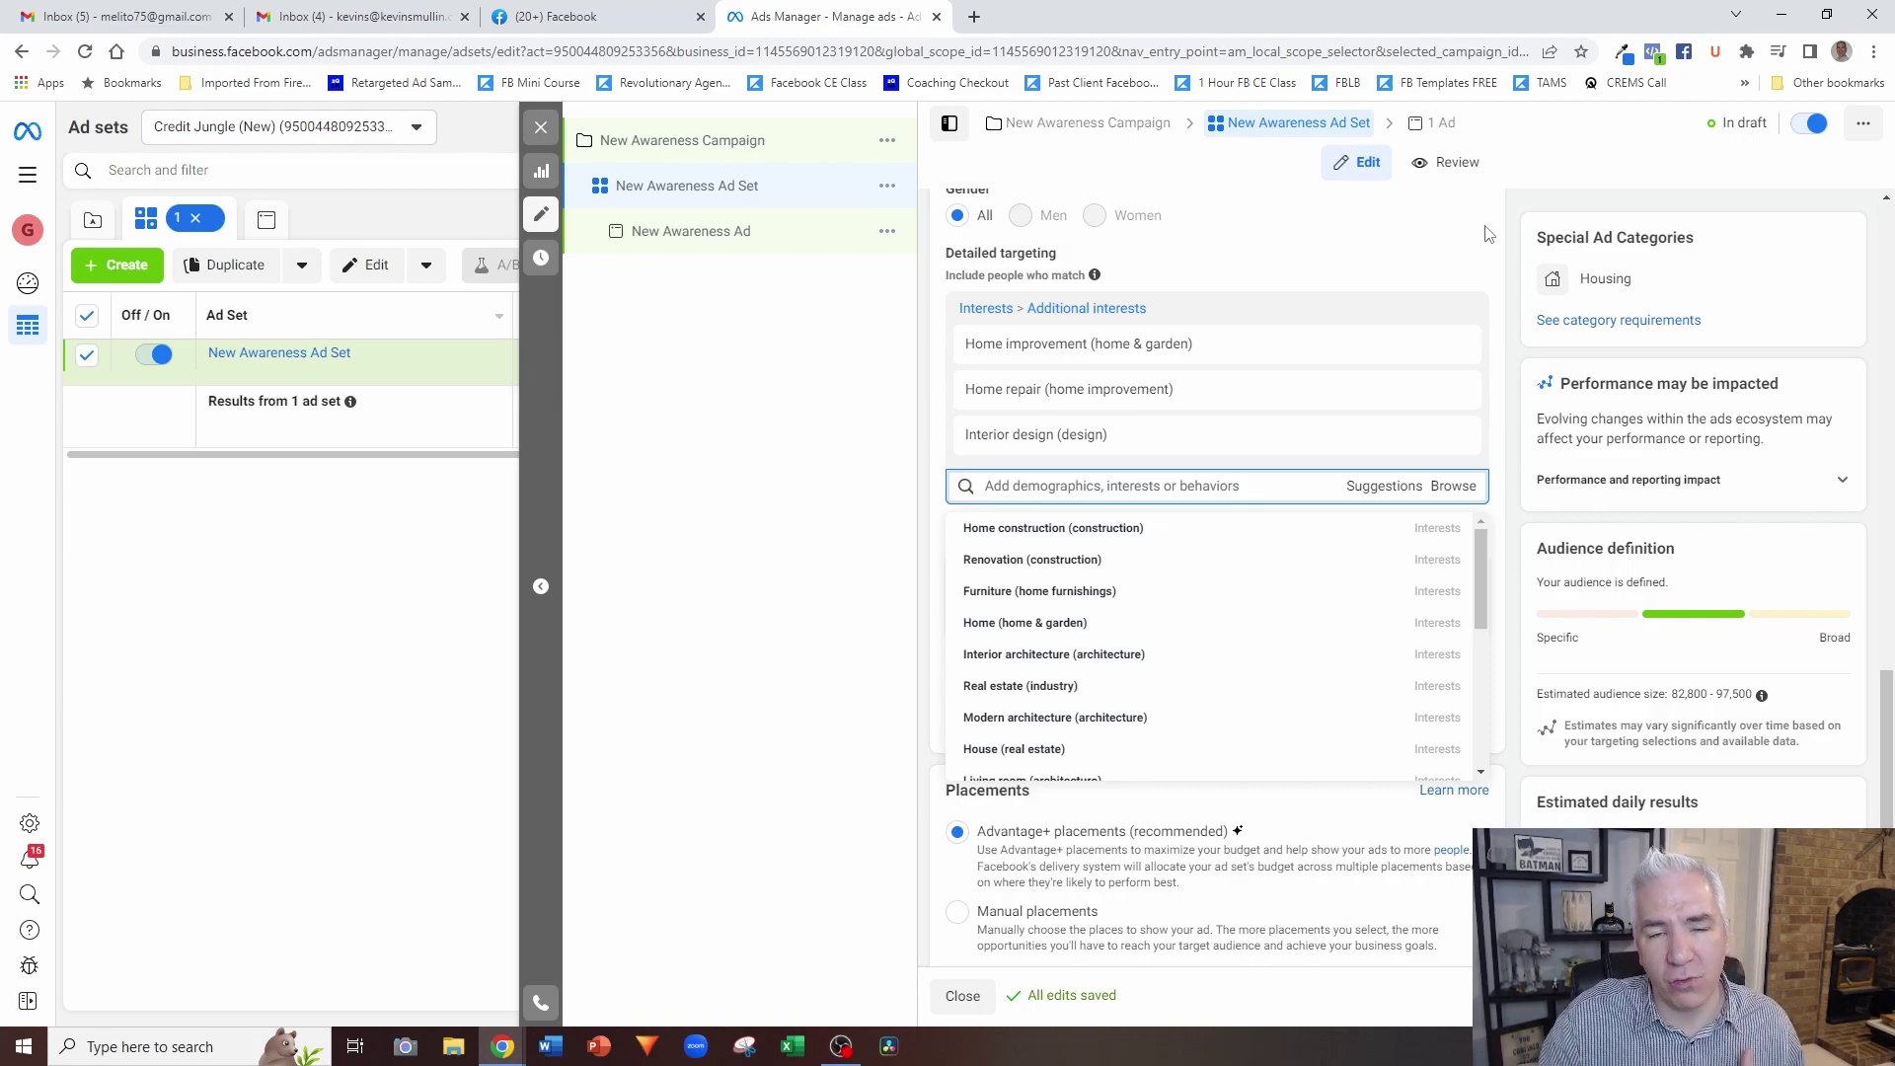
{"action": "left_click", "coordinate": [1522, 258]}
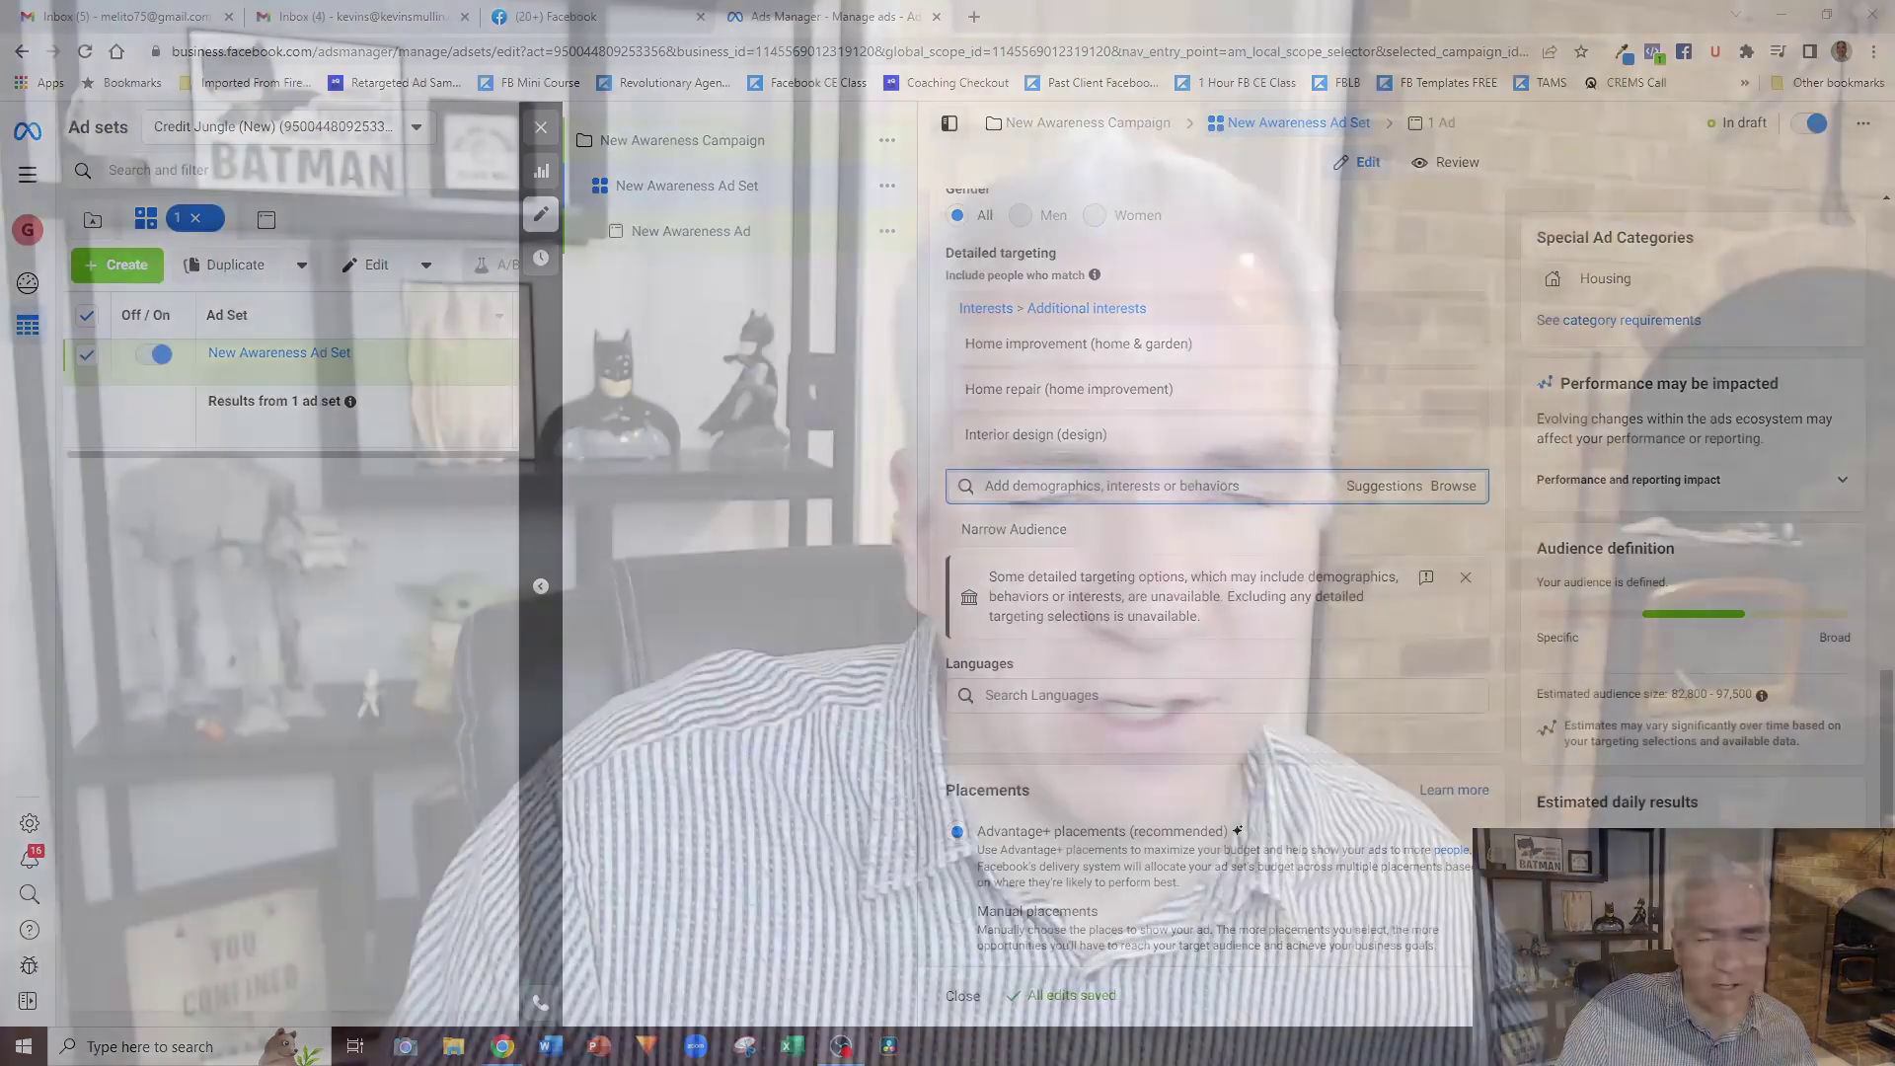